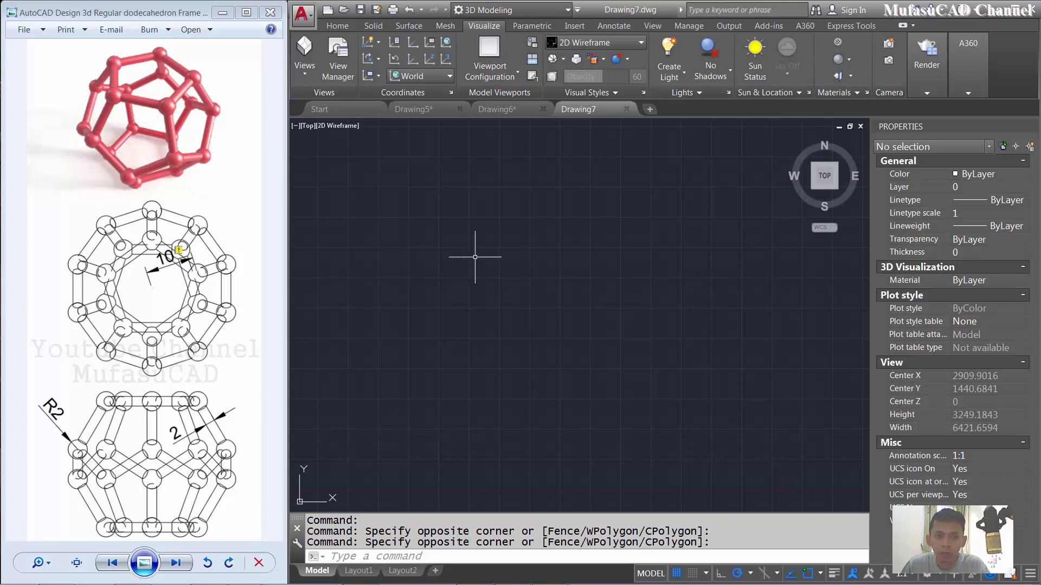
Leave the empty AutoCAD drawing for the Wikipedia regular dodecahedron article in Firefox.
click(429, 228)
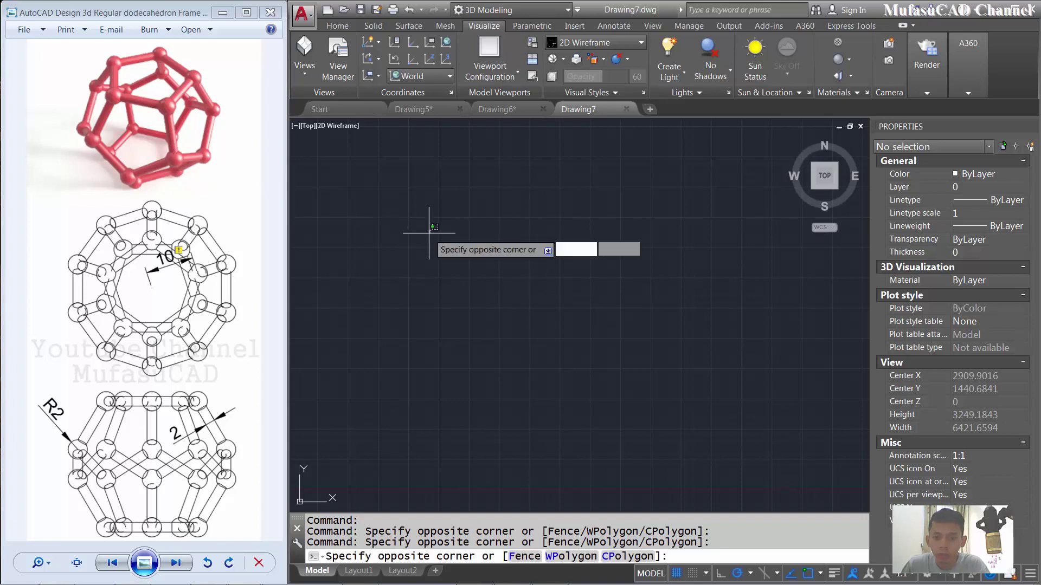
click(424, 252)
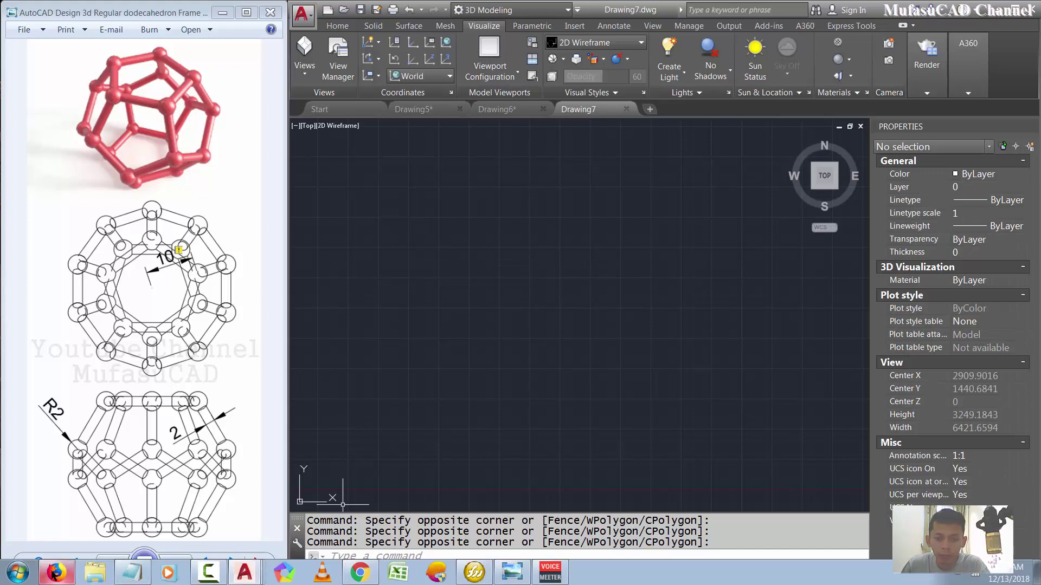
click(65, 573)
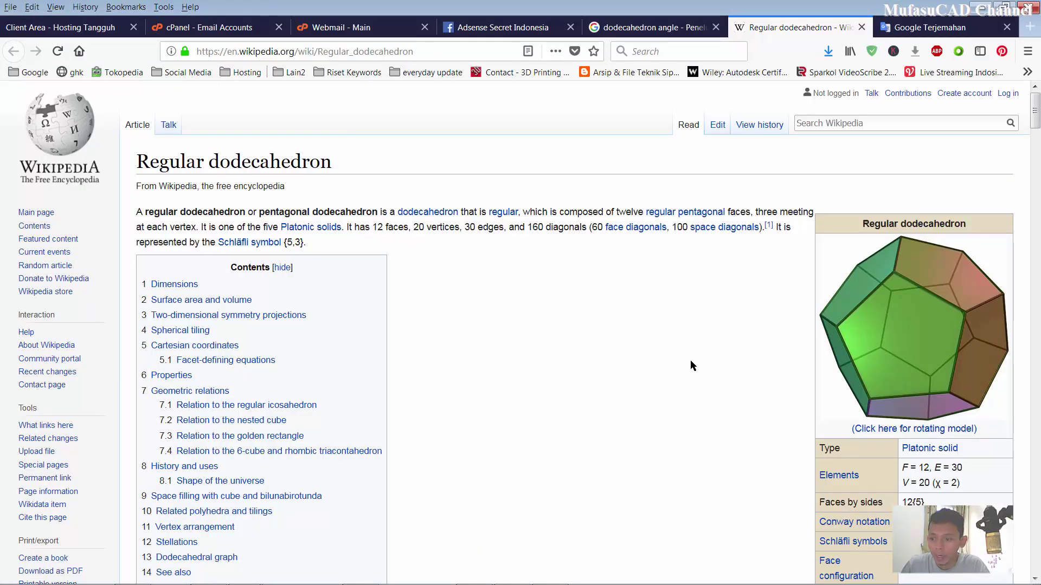
Select the 116.56505° dihedral angle in the Wikipedia infobox, then return to AutoCAD.
scroll(756, 352, down, 3)
scroll(756, 352, down, 2)
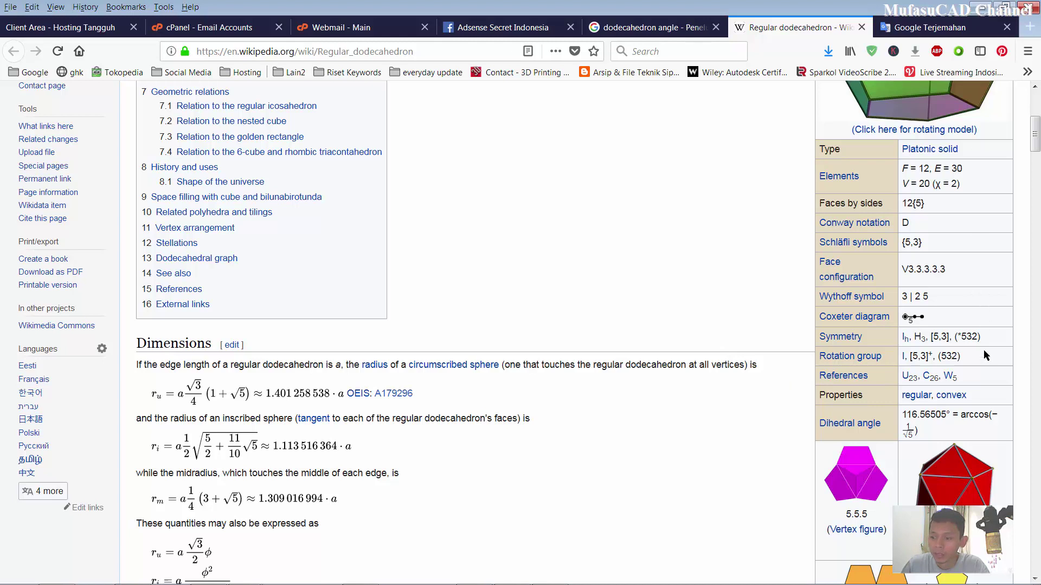
drag(954, 416, 905, 417)
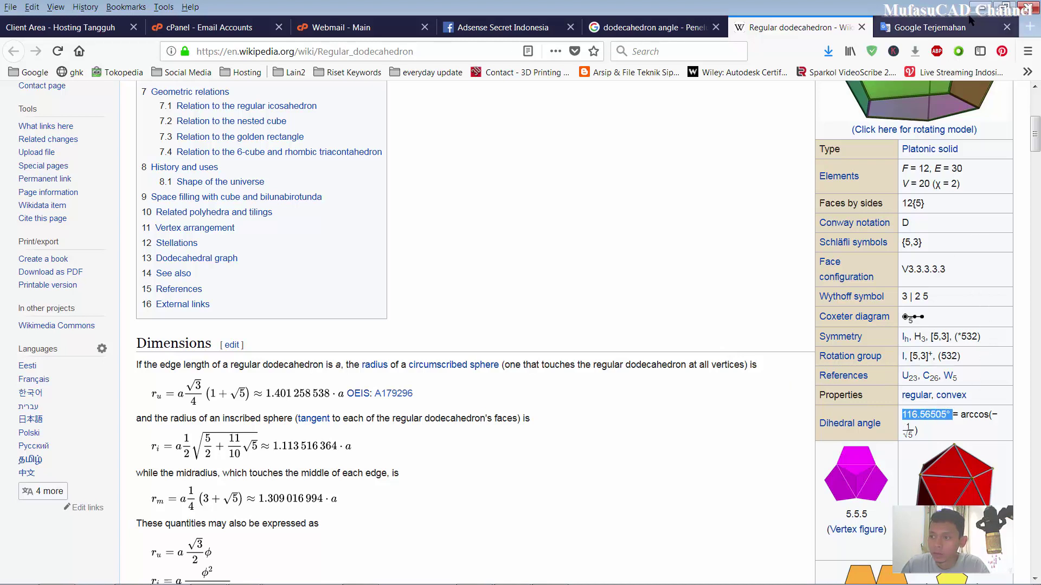
key(alt+Tab)
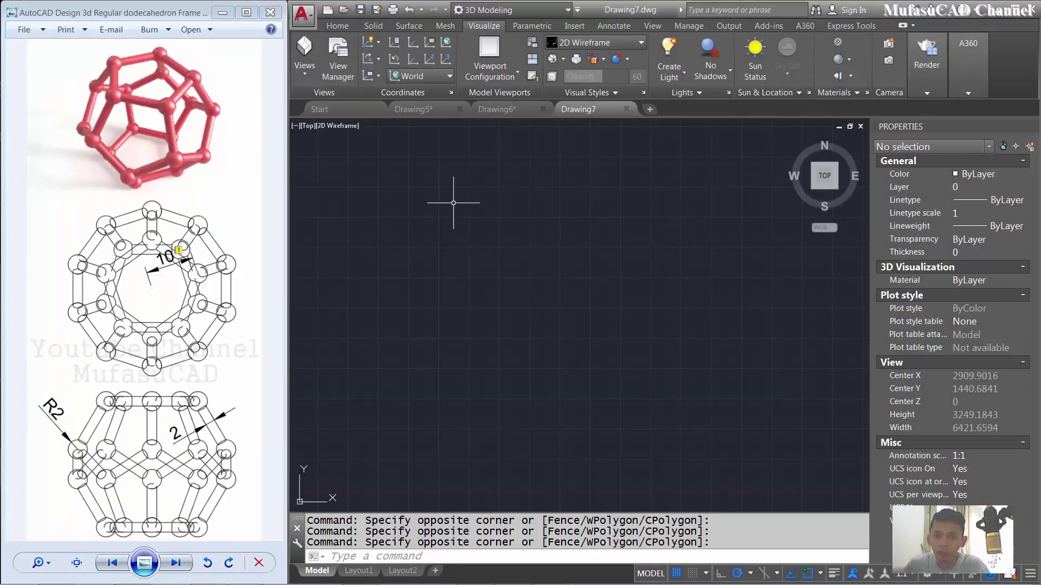
Draw a 5-sided polygon inscribed in a circle of radius 10.
click(472, 222)
click(462, 244)
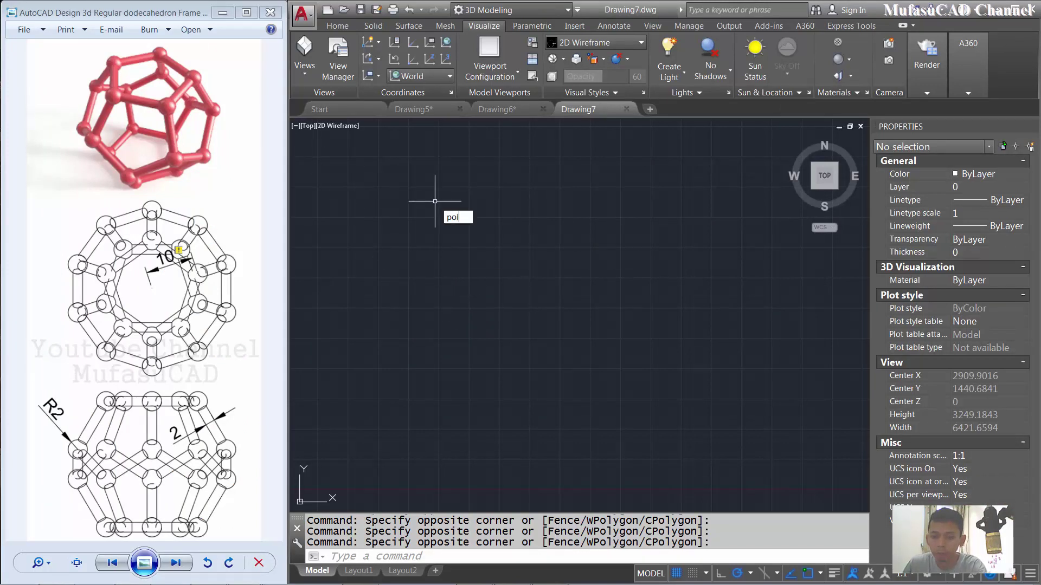
key(Return)
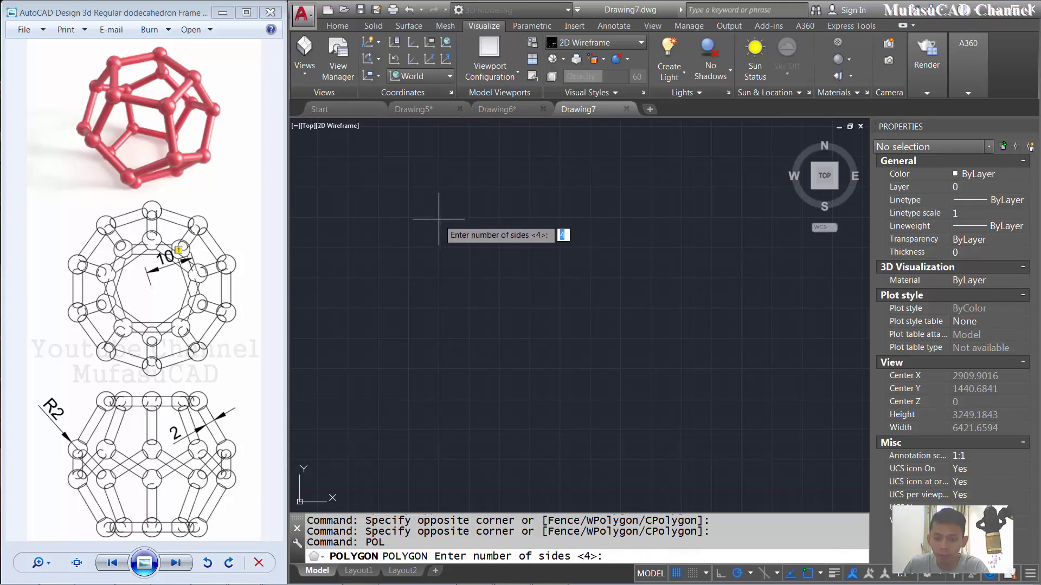
text(5)
key(Return)
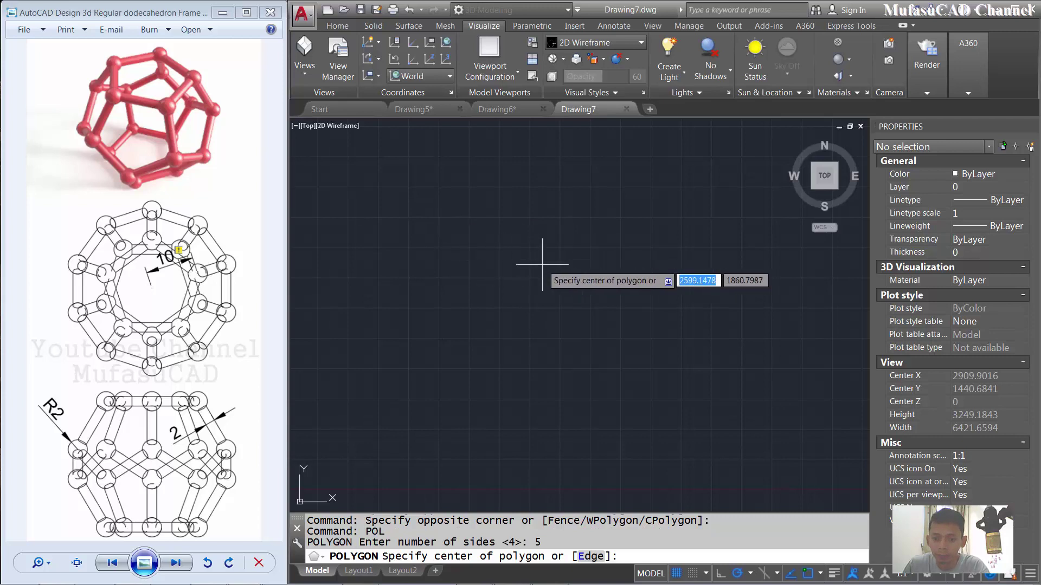
click(481, 316)
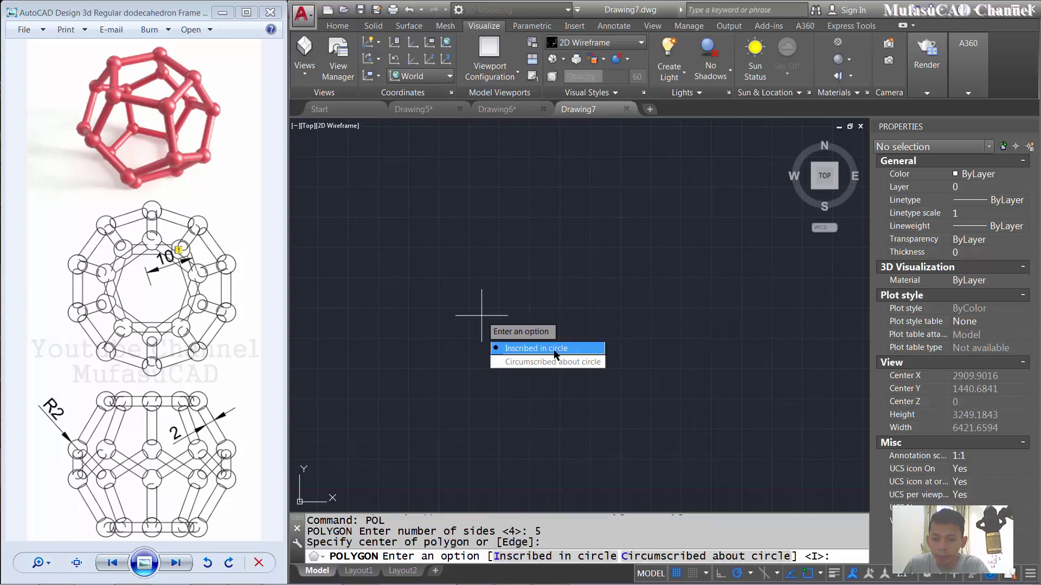
click(538, 351)
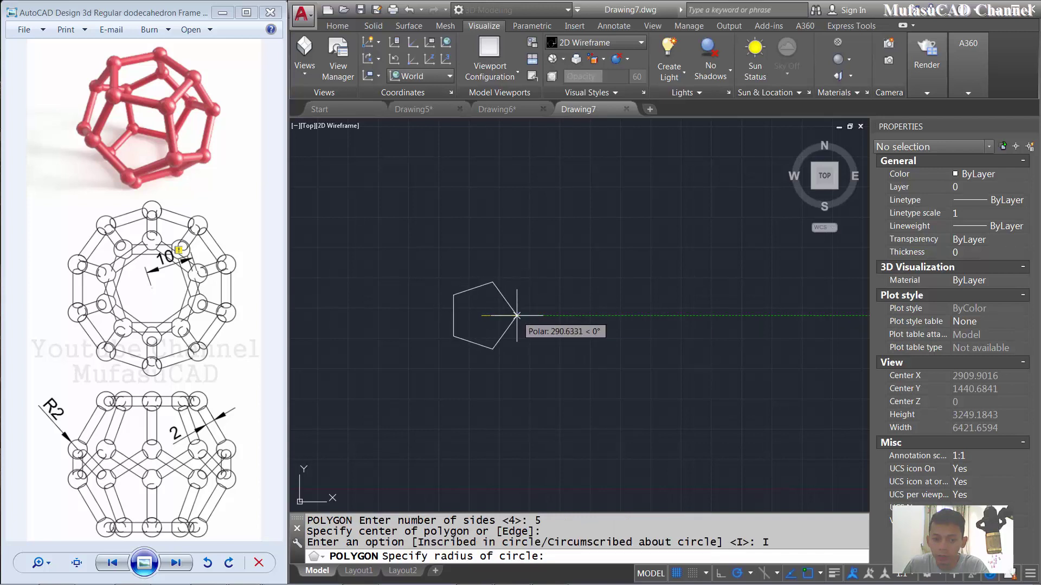
text(10)
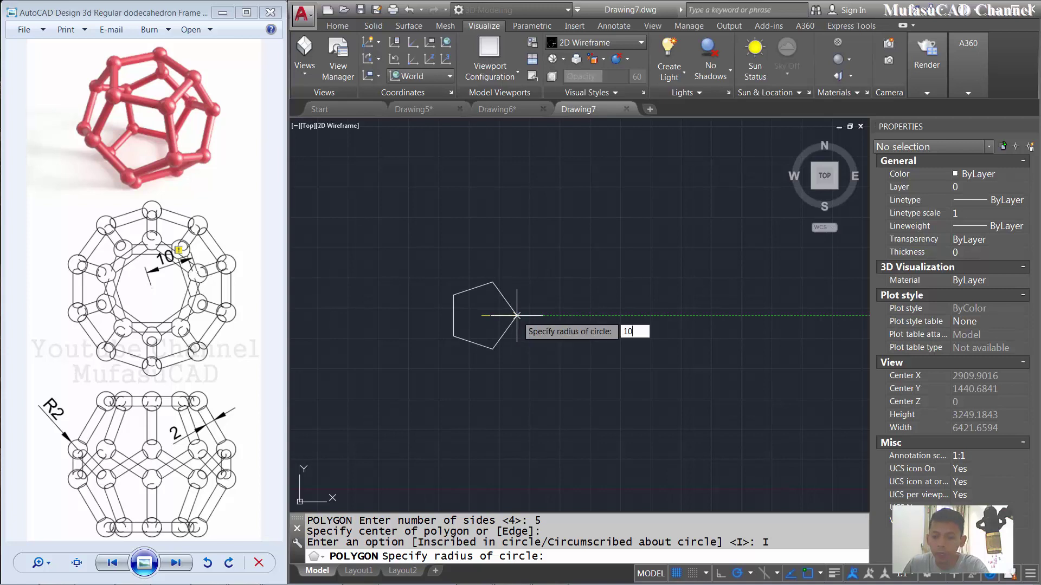
key(Return)
Zoom in and recentre the view on the new pentagon.
scroll(478, 317, up, 4)
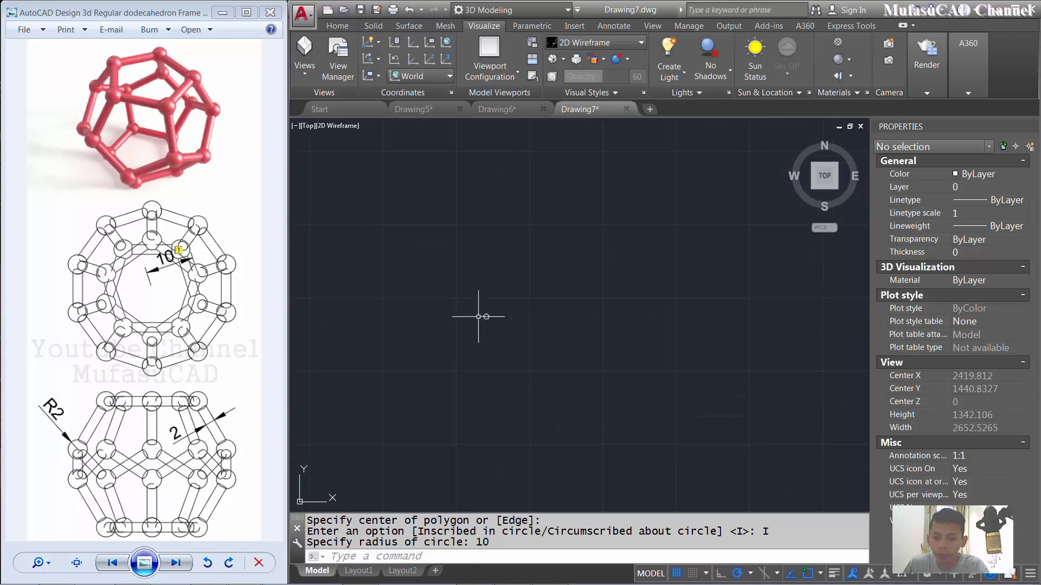
scroll(486, 317, up, 1)
scroll(483, 306, up, 1)
scroll(490, 302, up, 1)
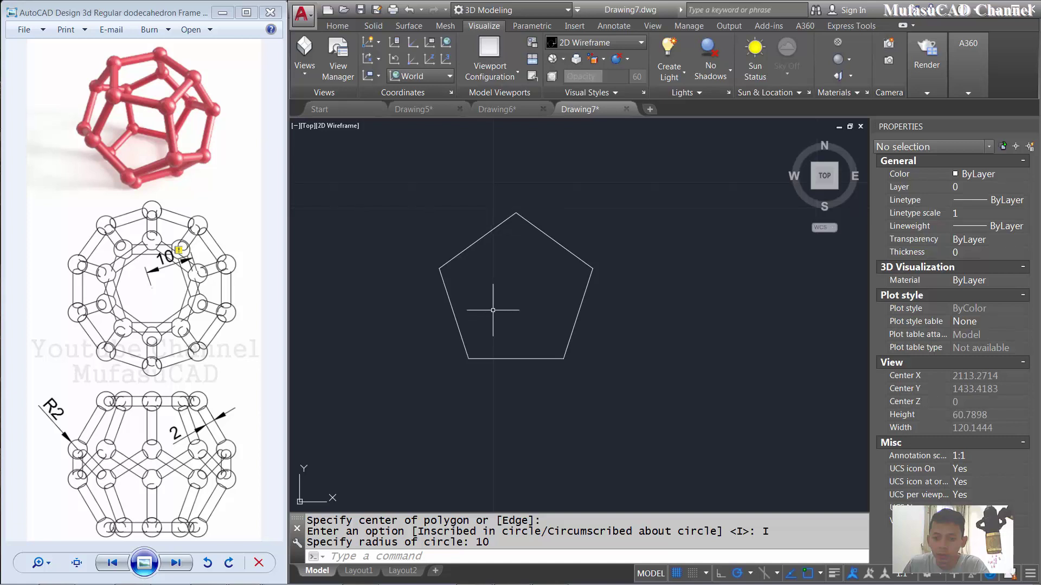
scroll(509, 300, up, 1)
middle_drag(556, 277, 532, 295)
scroll(531, 295, down, 1)
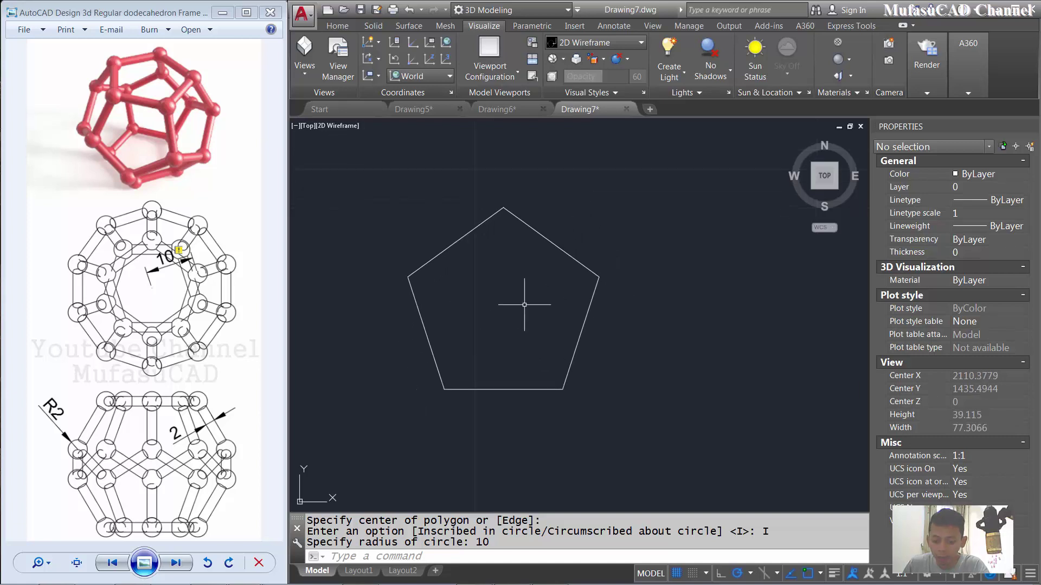
Copy the pentagon in place, using its centre as both base and destination point.
text(Co)
key(Return)
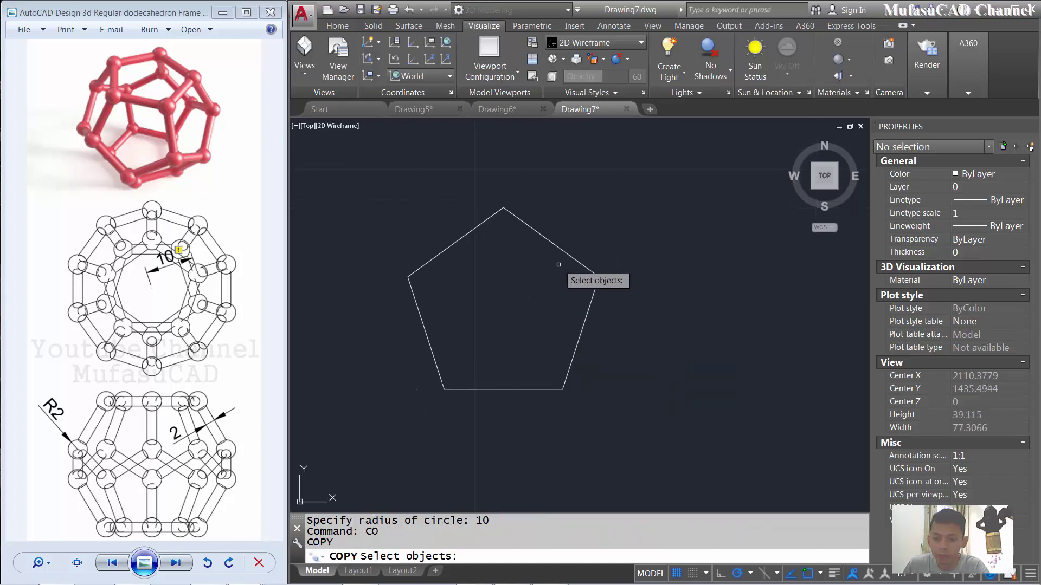
click(590, 237)
click(542, 268)
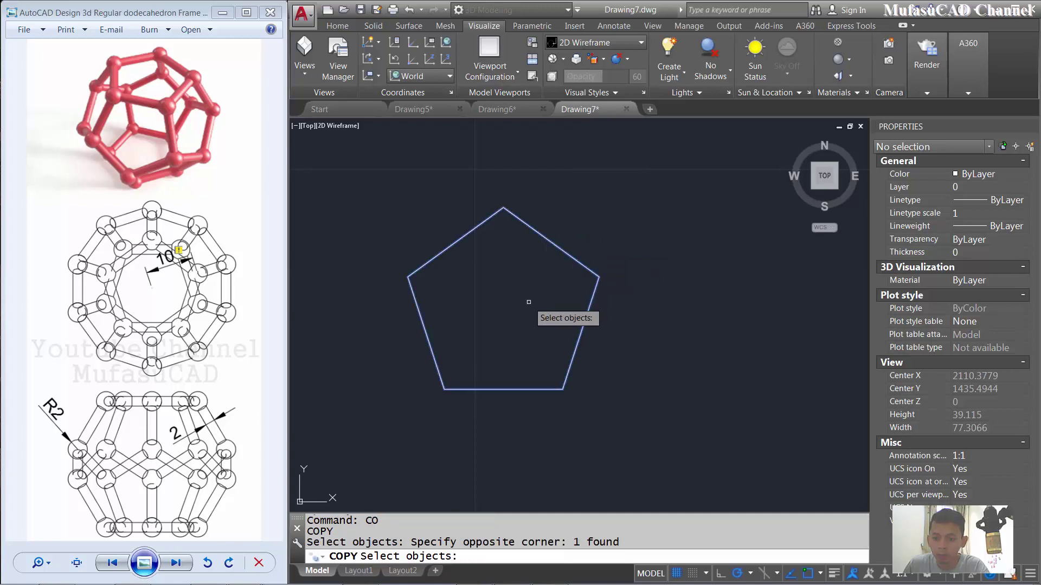
key(Return)
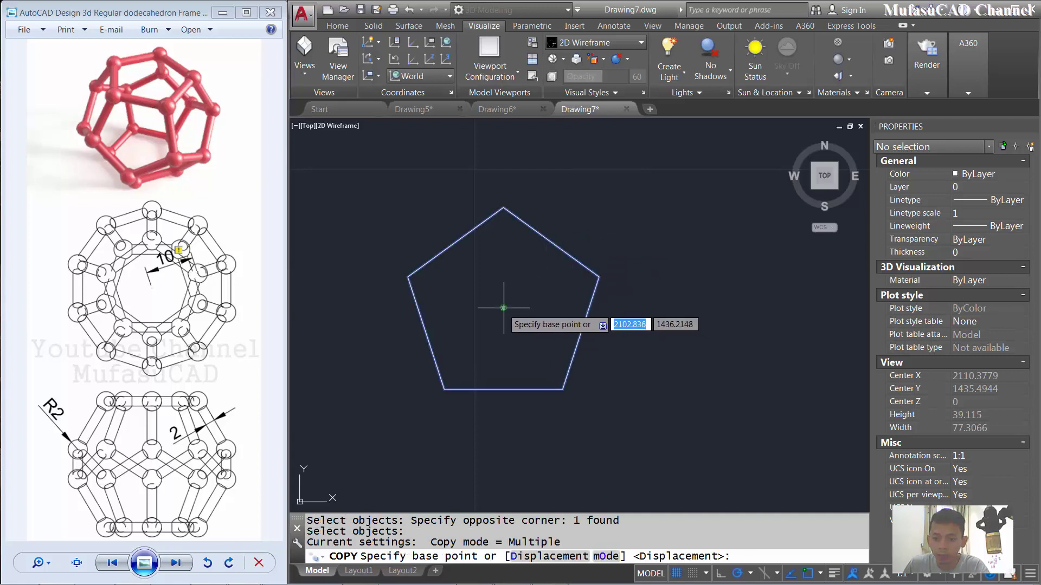
click(503, 309)
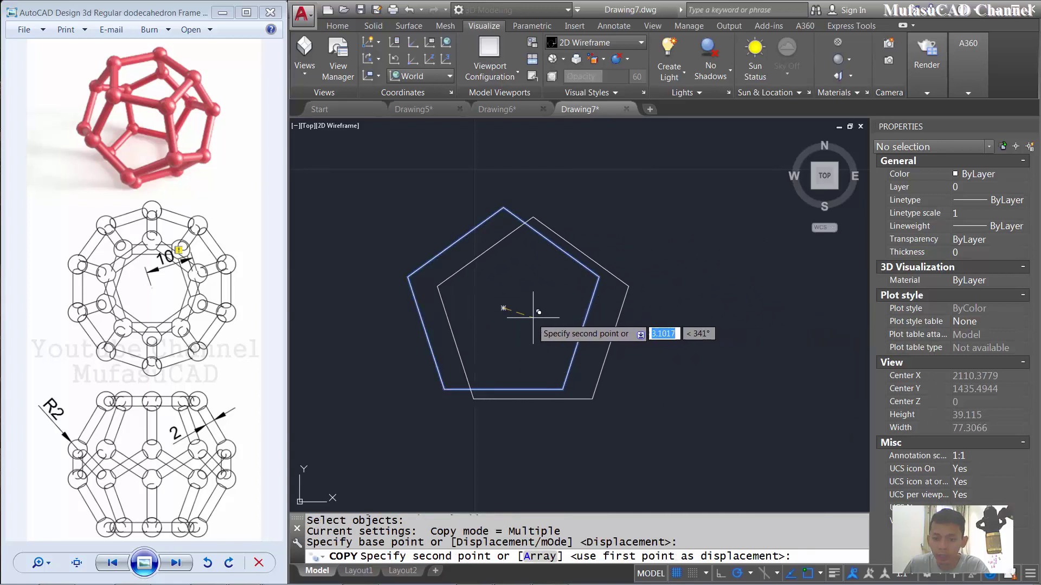
click(503, 308)
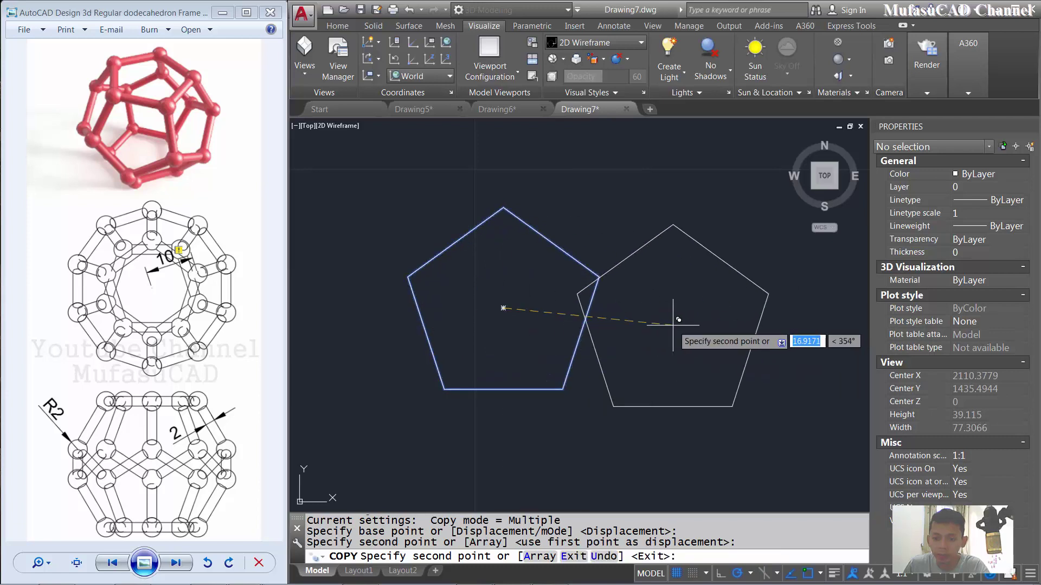
key(Return)
Draw a radius-2 circle inside the pentagon toward its lower-left corner.
middle_drag(521, 301, 562, 289)
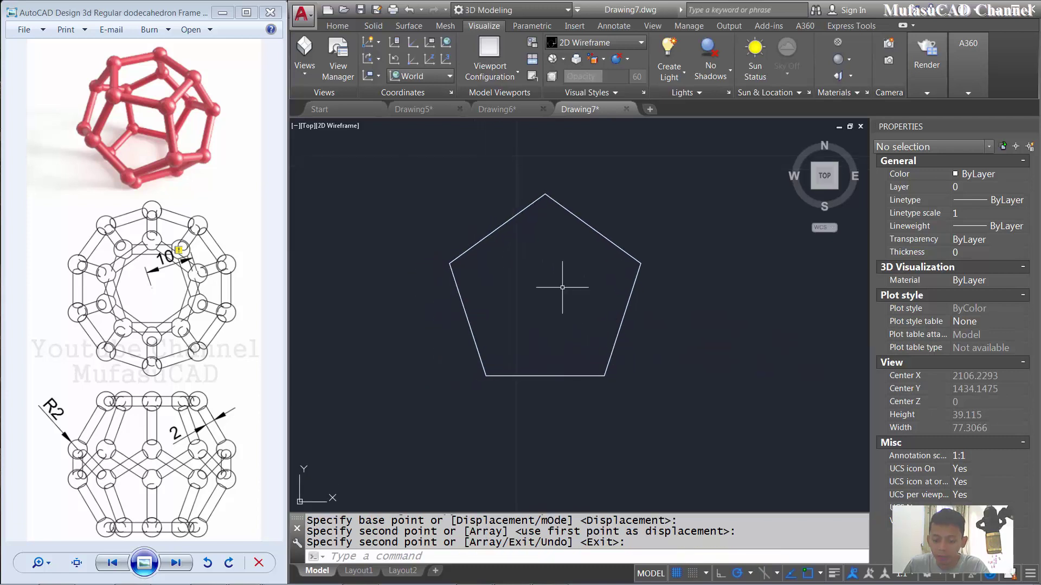
text(c)
key(Return)
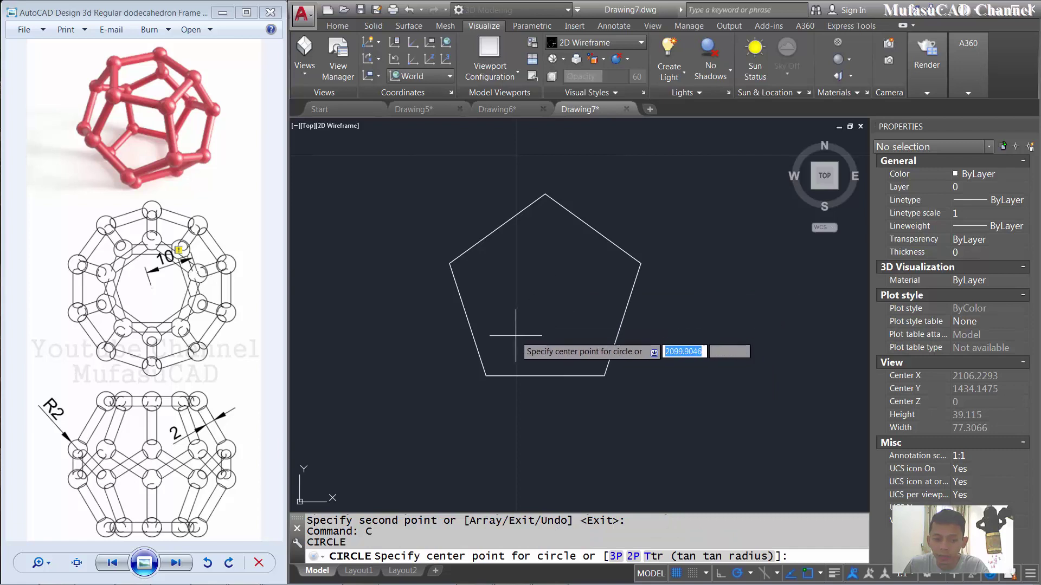
click(514, 336)
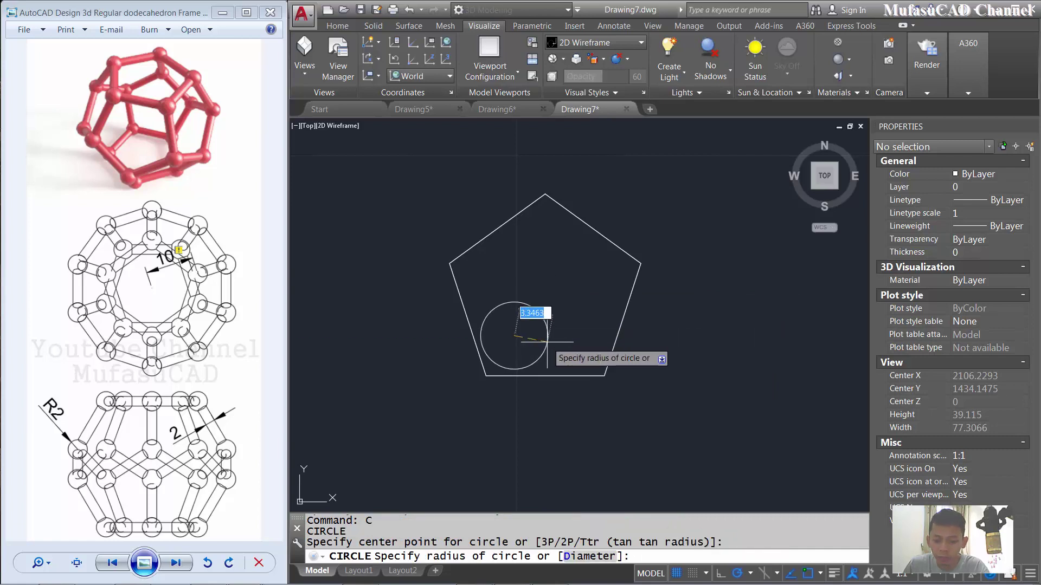
text(2)
key(Return)
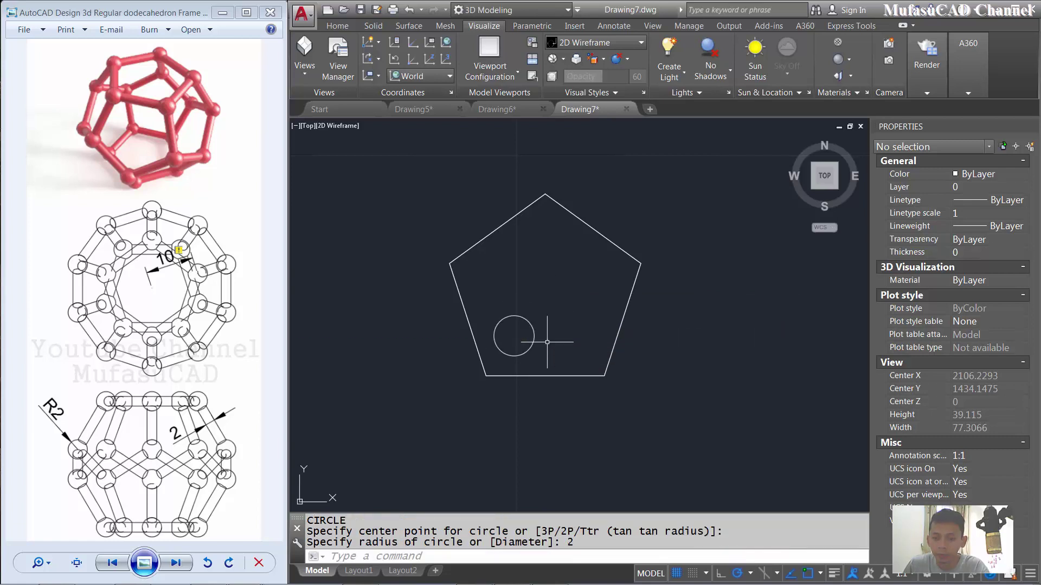
Cancel the half-entered command and erase the radius-2 circle.
middle_drag(560, 291, 530, 303)
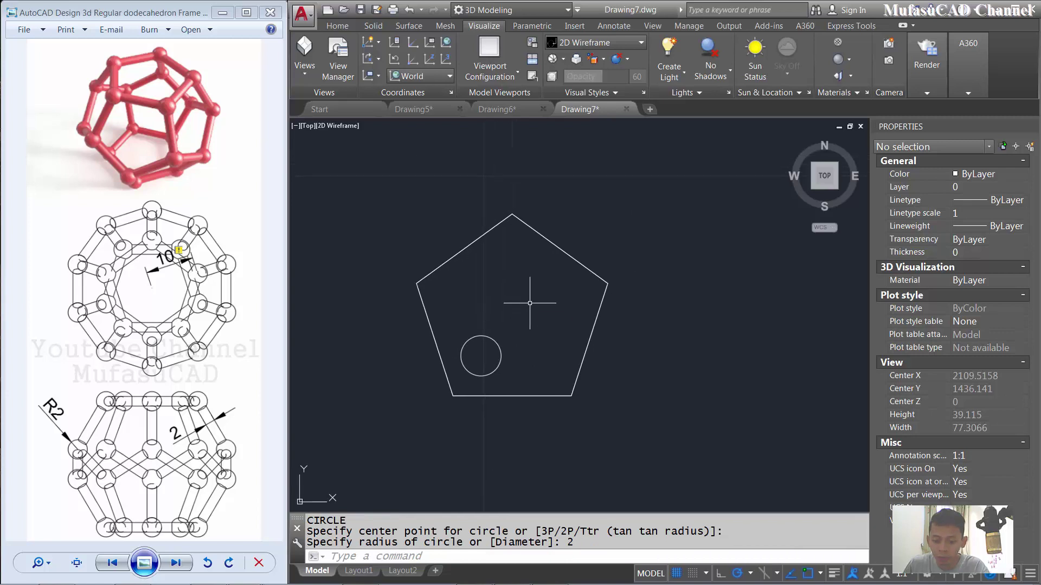
text(sweep)
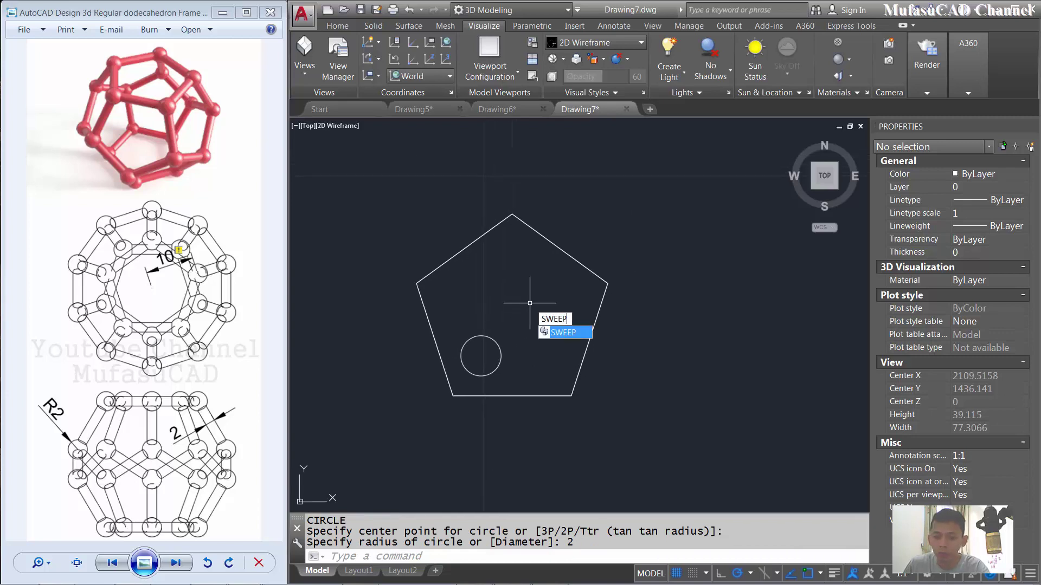
key(Escape)
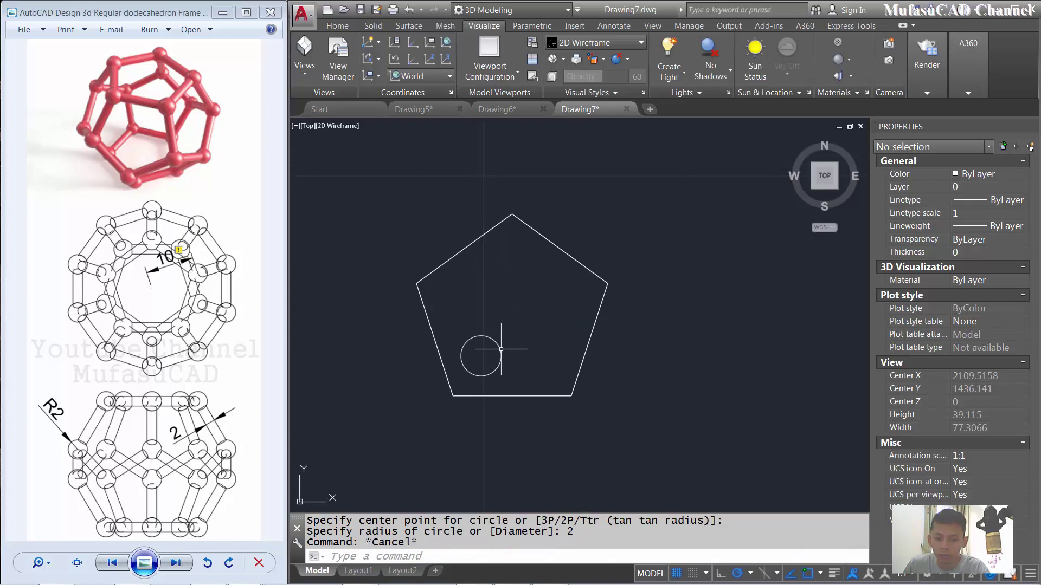
click(481, 353)
key(Delete)
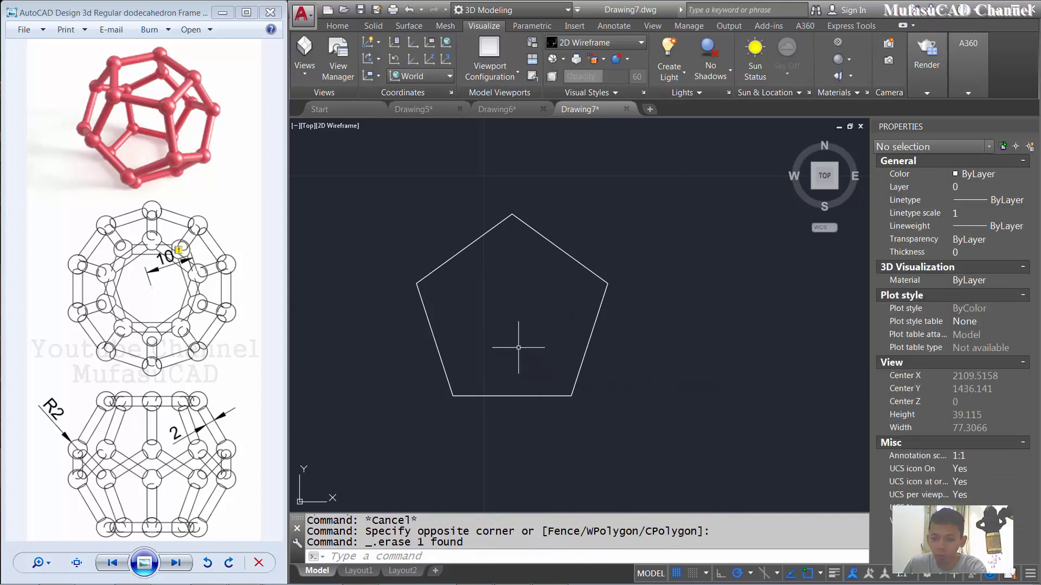
Draw a radius-1 circle inside the pentagon in its place.
text(c)
middle_drag(499, 345, 511, 313)
key(Return)
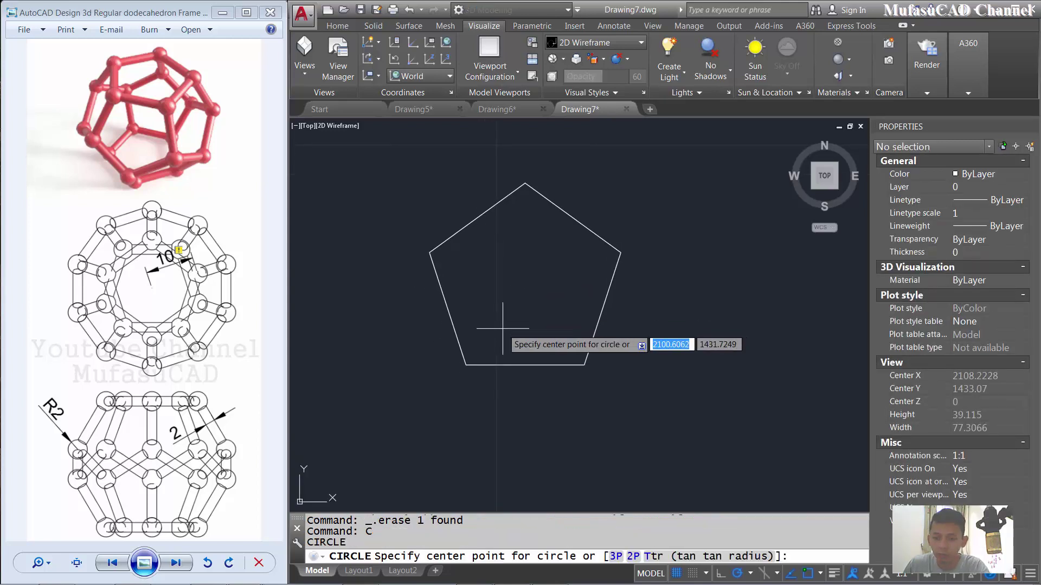
click(500, 327)
text(1)
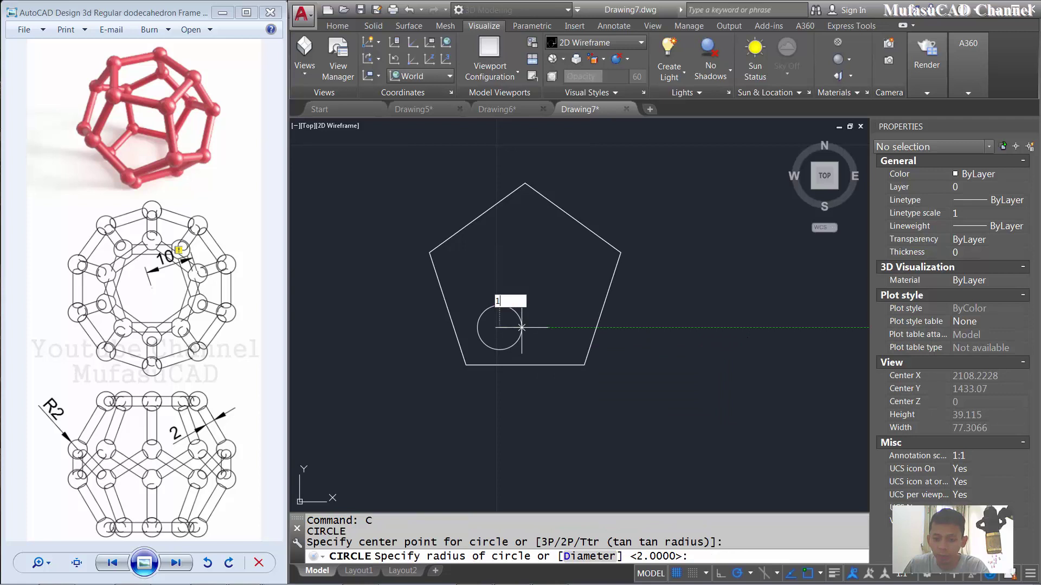
key(Return)
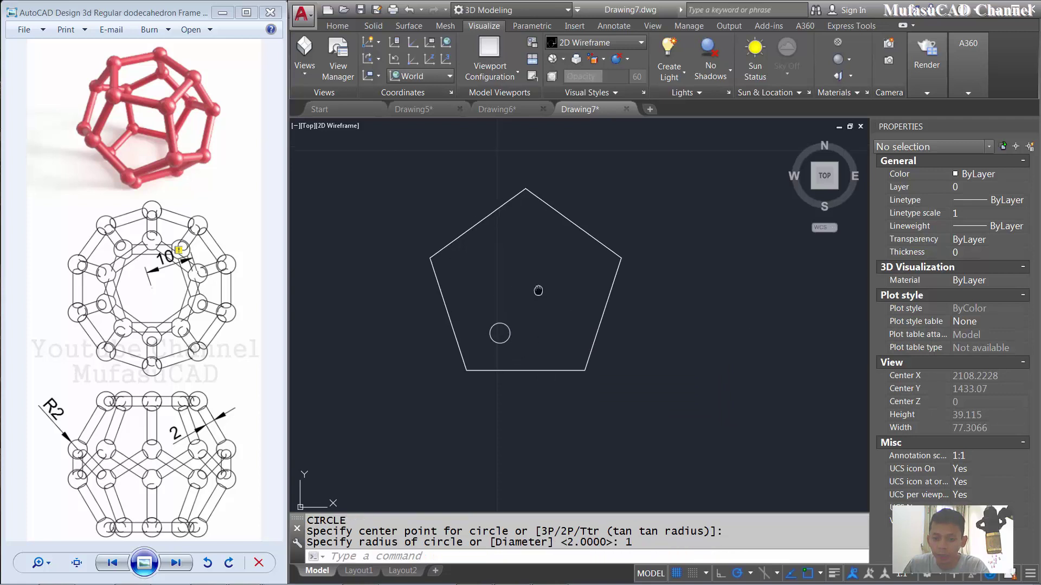
scroll(531, 303, up, 1)
text(swee)
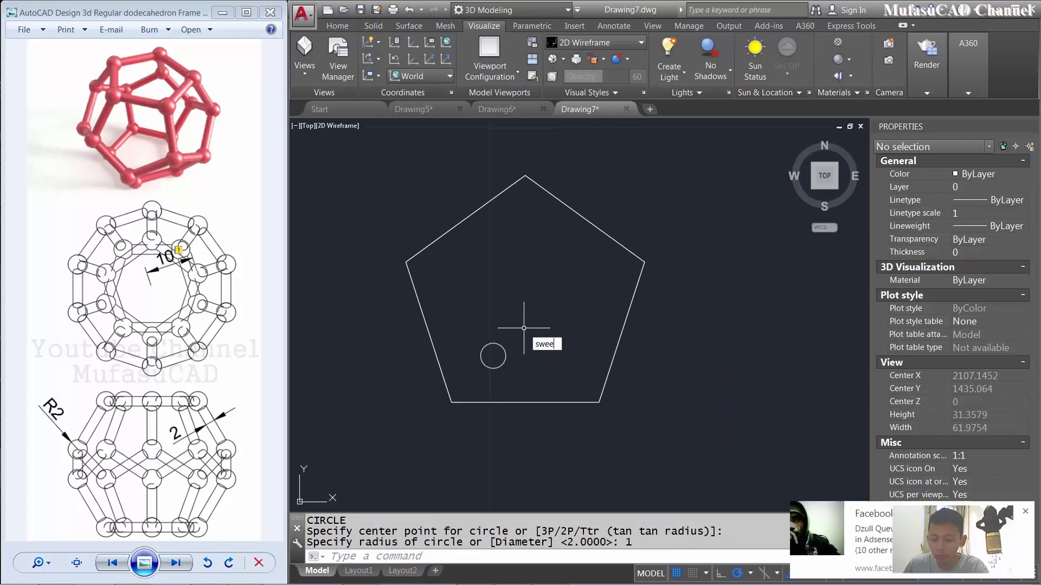
text(p)
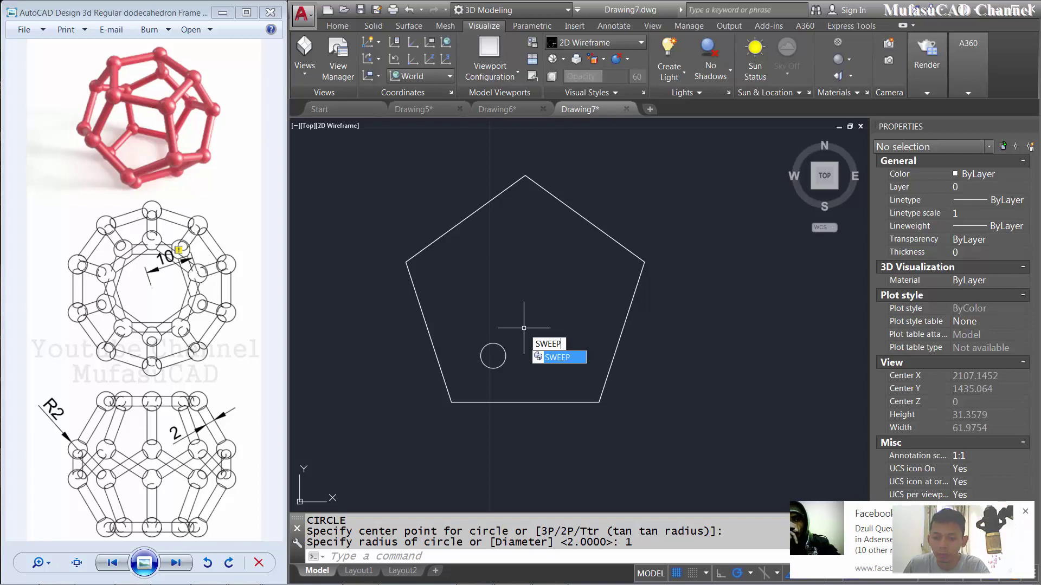
Sweep the radius-1 circle along the pentagon path into a tubular solid.
key(Return)
click(481, 353)
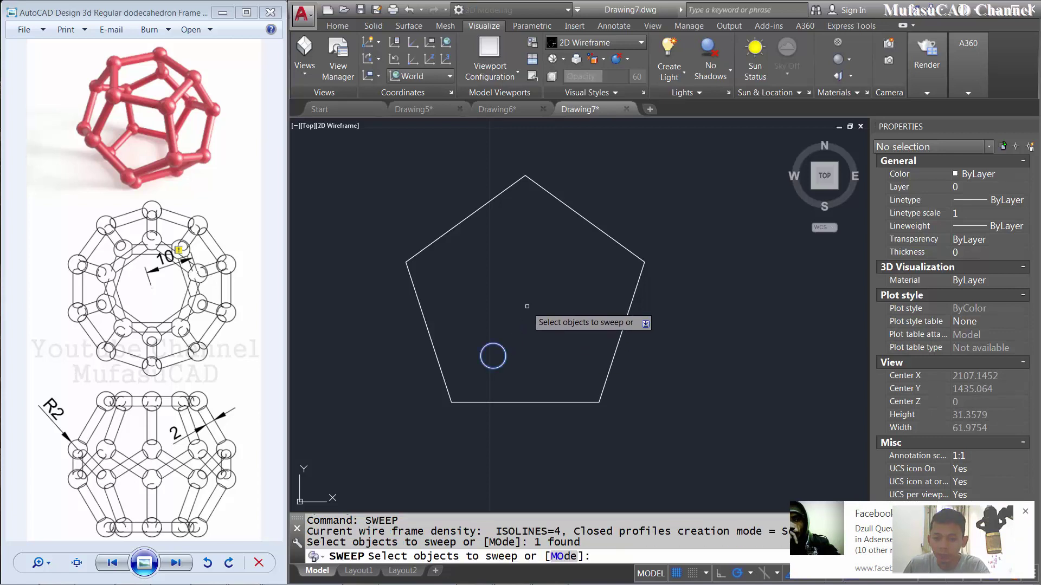
key(Return)
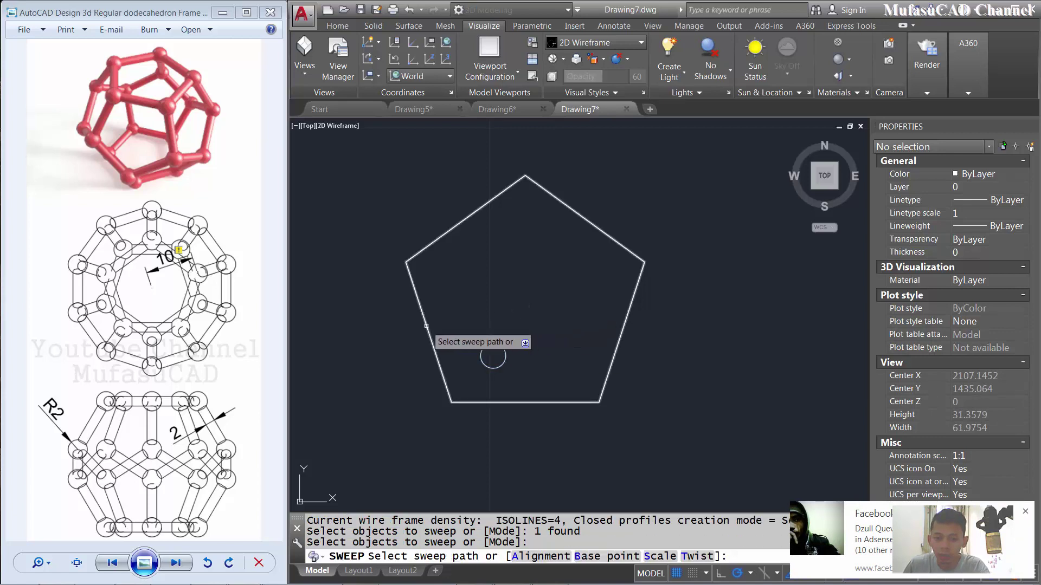
click(426, 325)
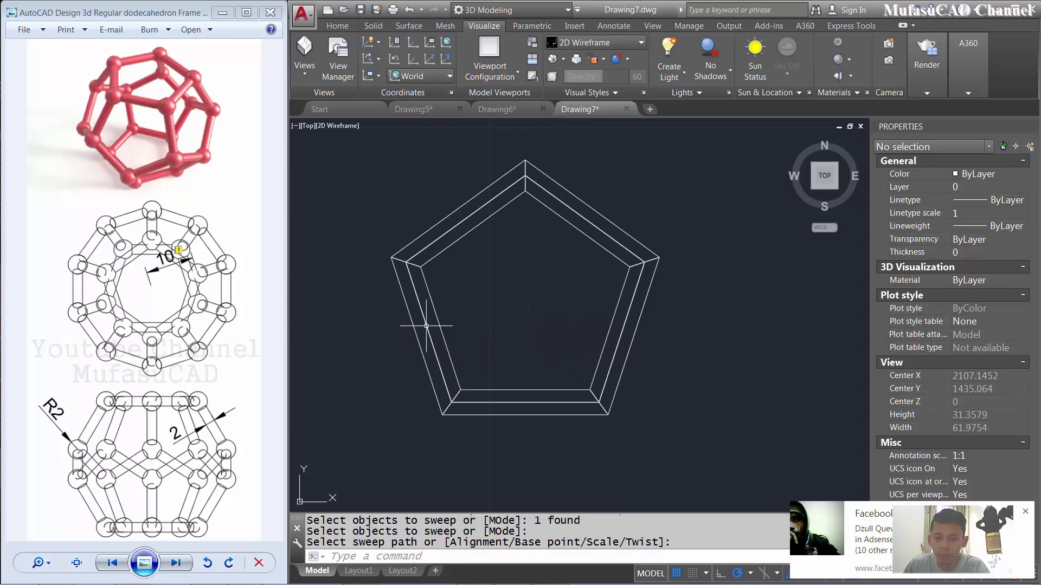
click(1025, 514)
click(685, 407)
shift+middle_drag(516, 352, 455, 268)
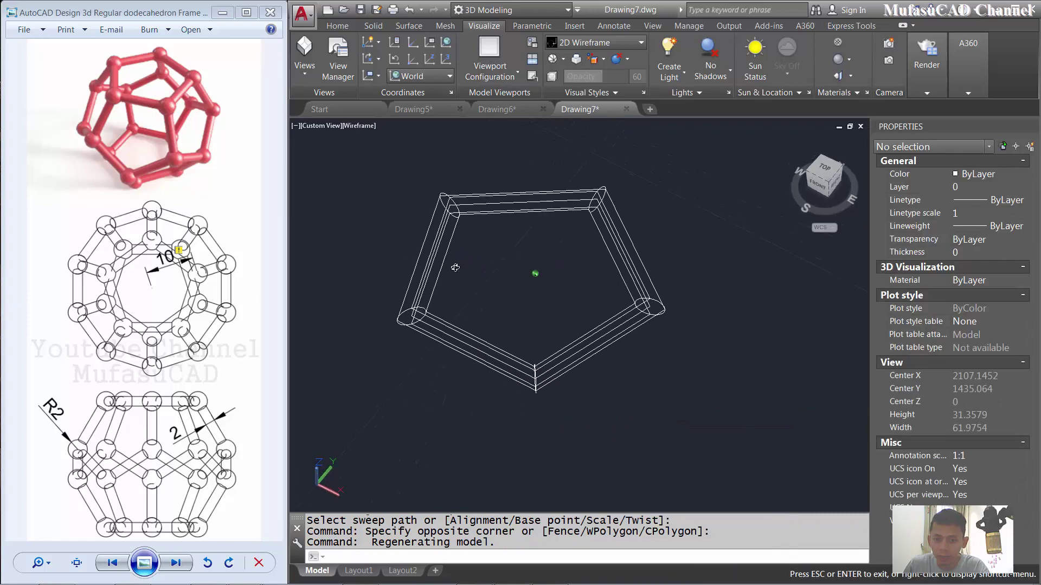
scroll(488, 233, up, 4)
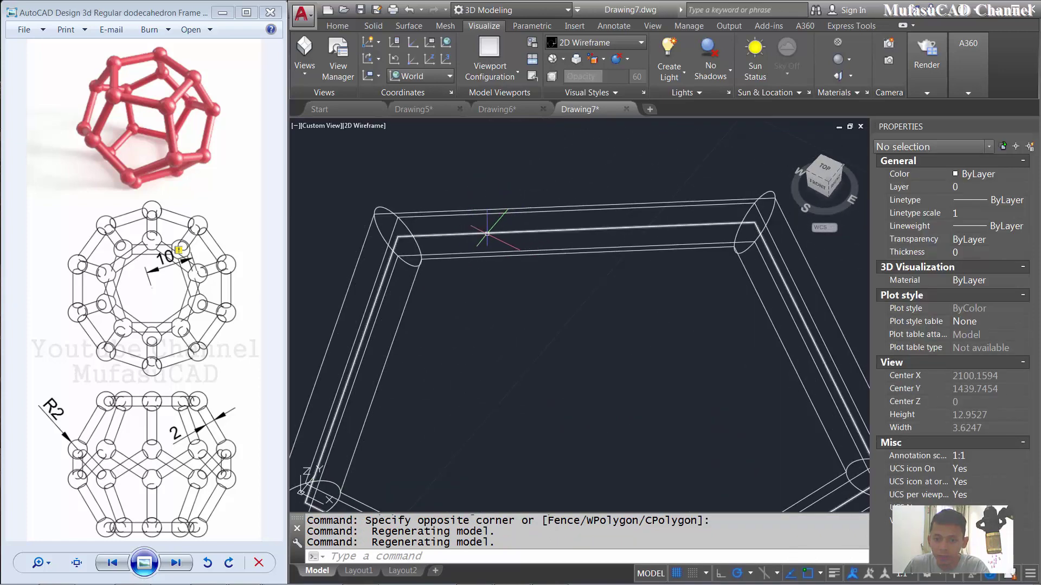
scroll(488, 230, down, 1)
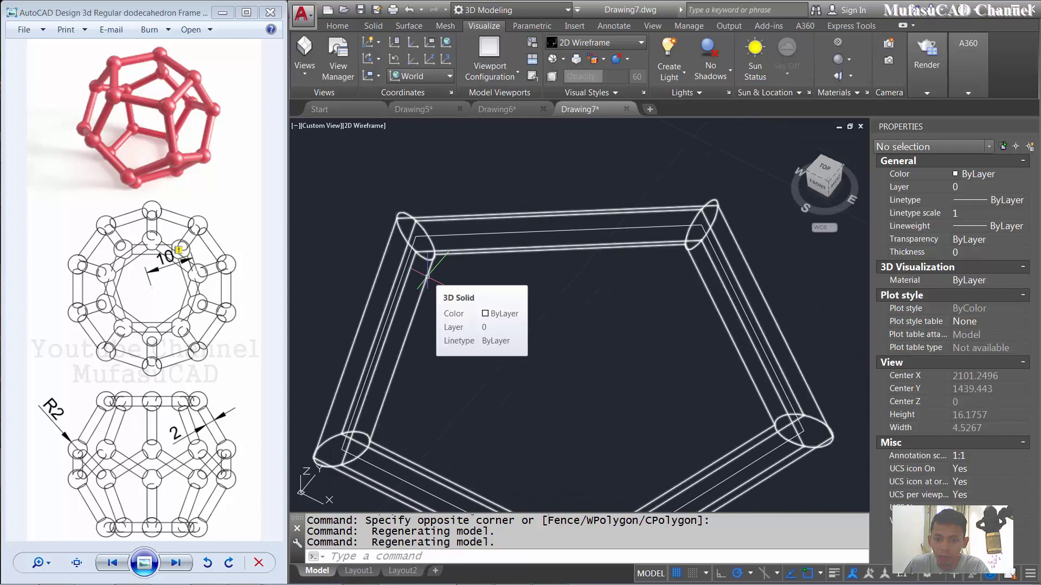
scroll(539, 274, down, 3)
middle_drag(559, 298, 544, 237)
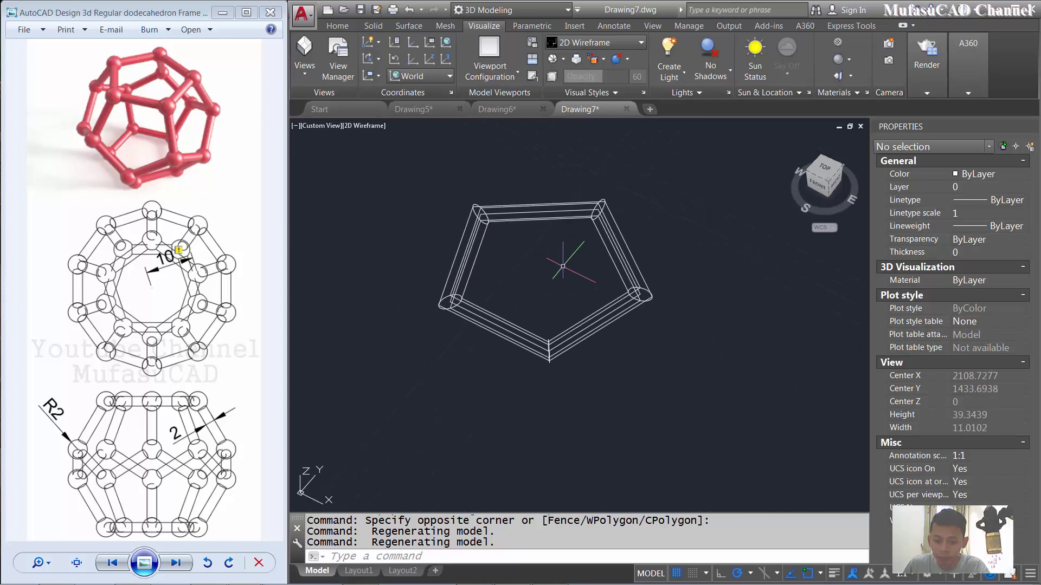
scroll(558, 268, down, 1)
Copy the pentagonal tube to a spot down and right of the original.
text(co)
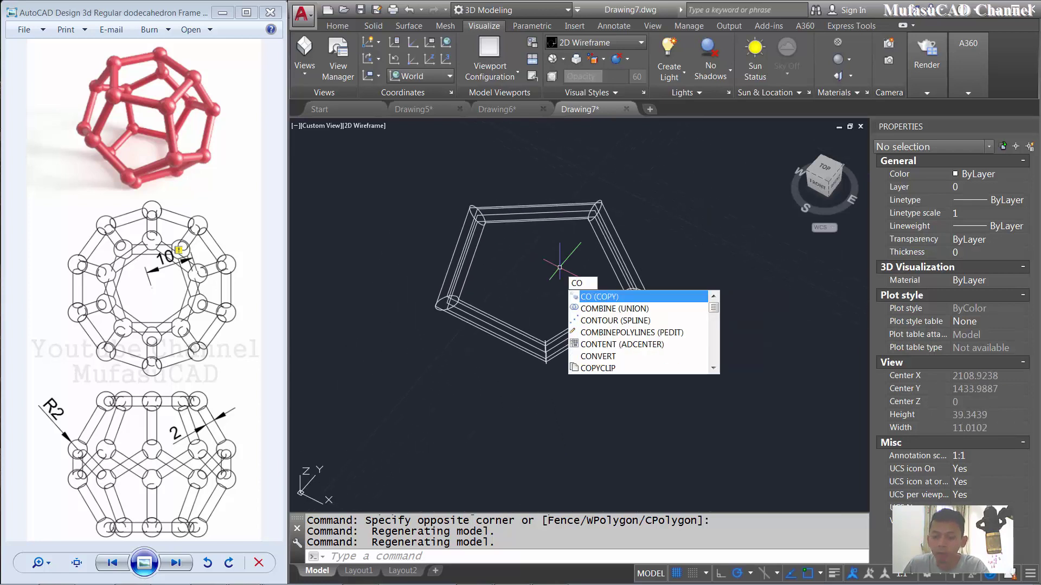
key(Return)
click(645, 223)
click(584, 262)
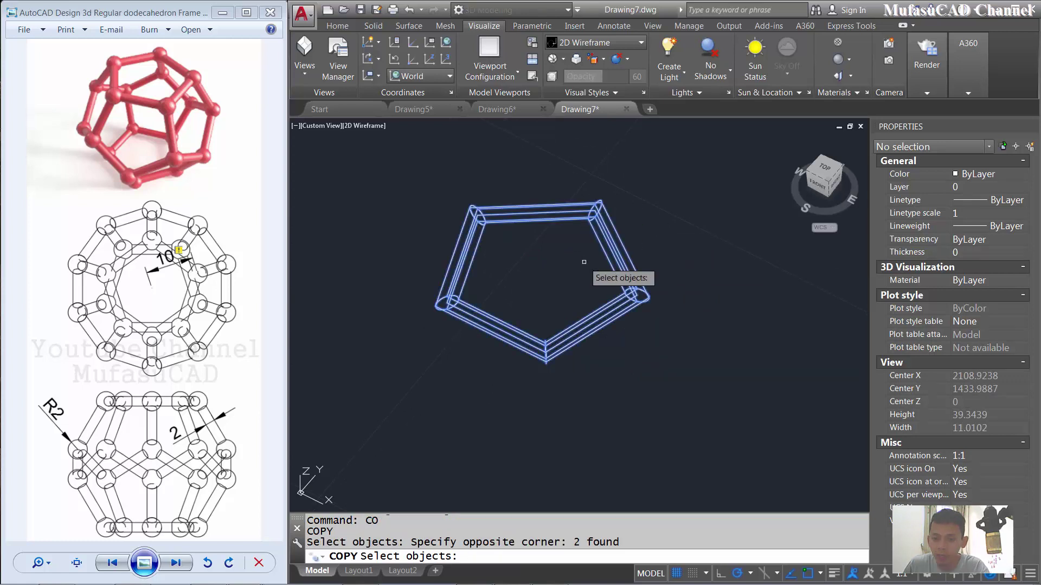
key(Return)
click(540, 275)
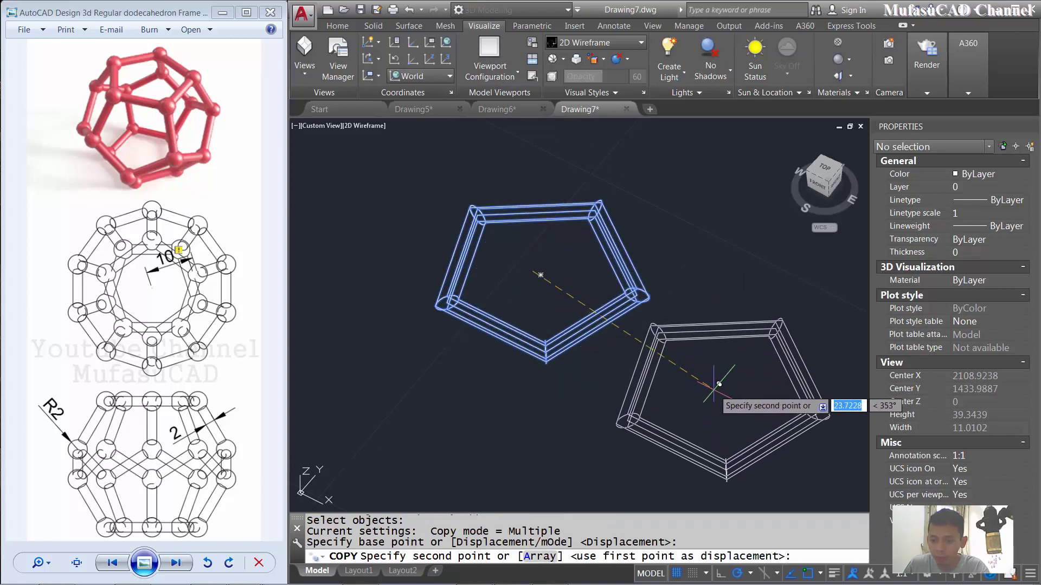
click(787, 388)
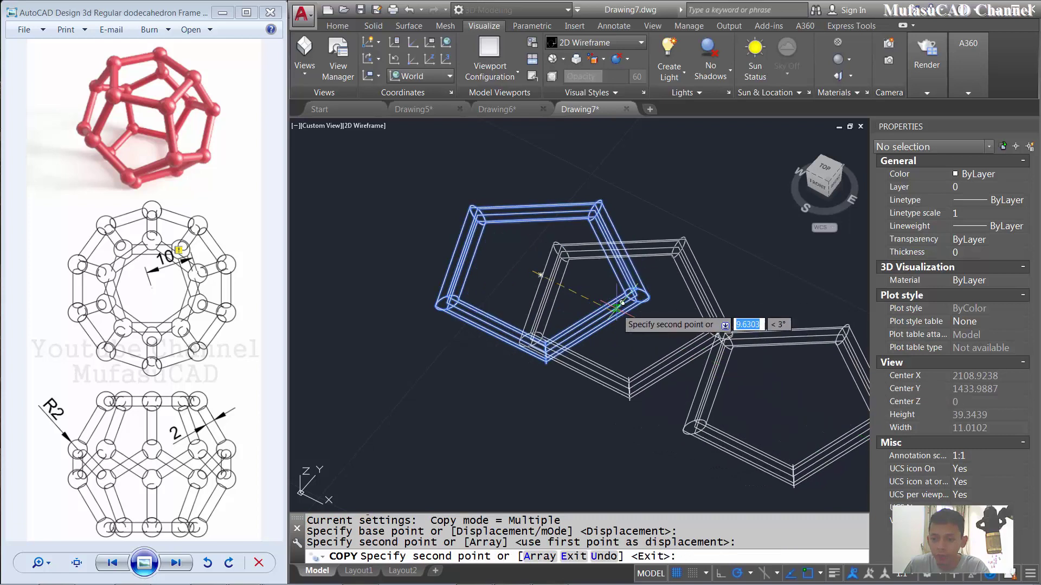
key(Return)
scroll(578, 244, down, 2)
middle_drag(608, 269, 545, 256)
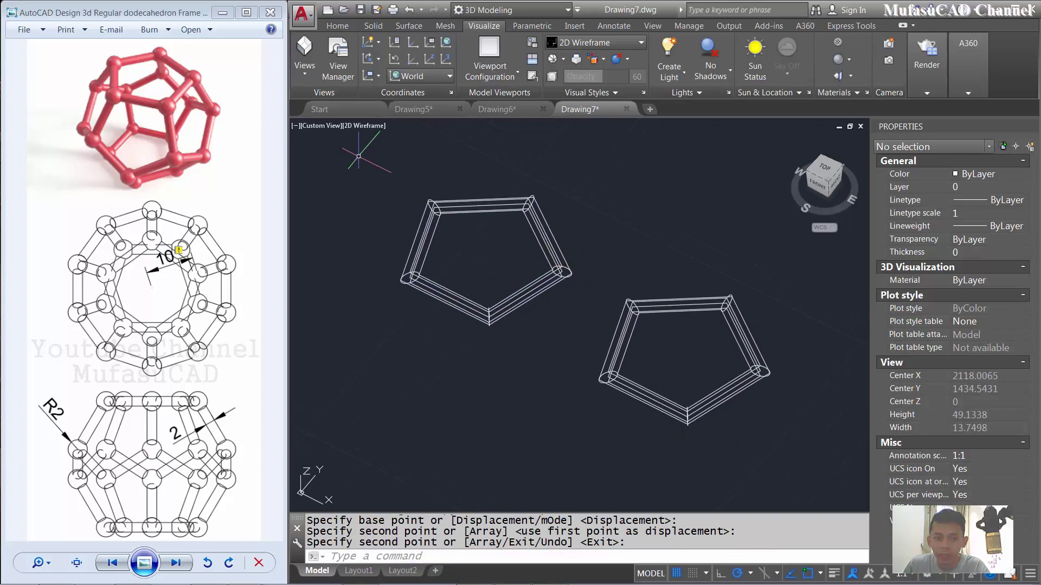
Switch to the Left preset view, then orbit to an angled view of both tubes.
click(324, 126)
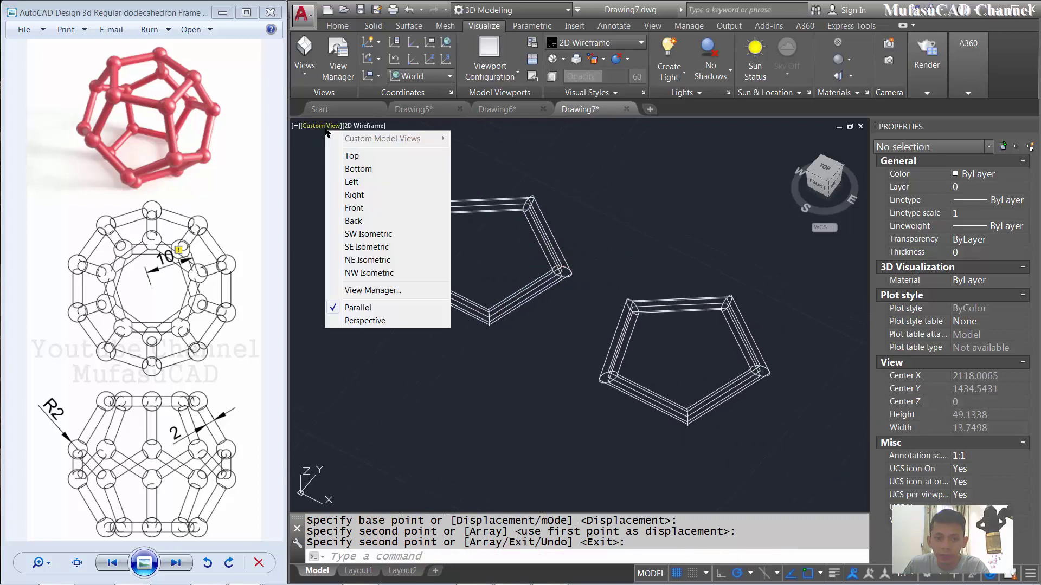
click(364, 181)
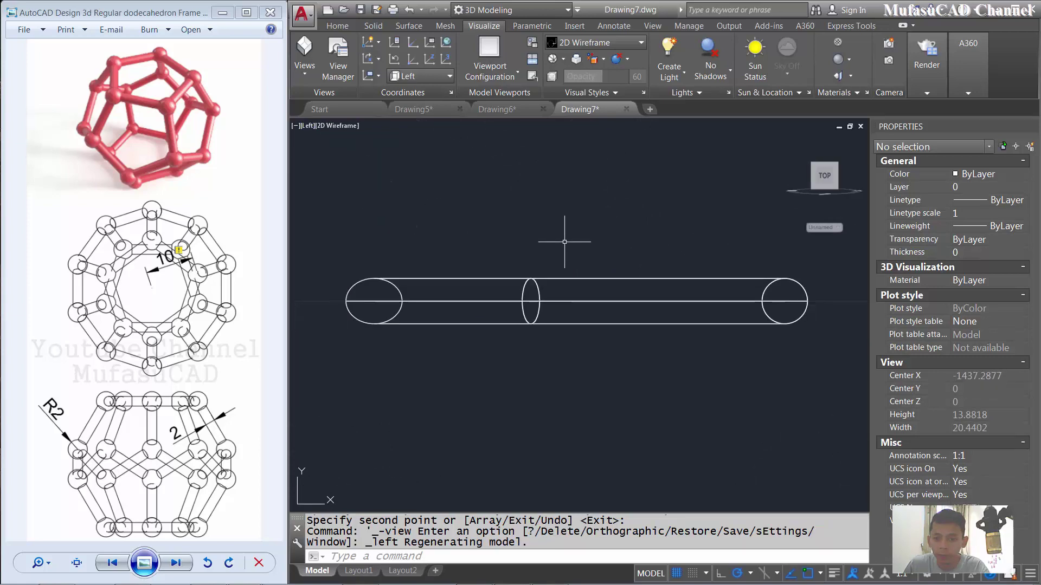
mouse_move(616, 232)
shift+middle_down()
mouse_move(595, 273)
mouse_move(557, 293)
shift+middle_up()
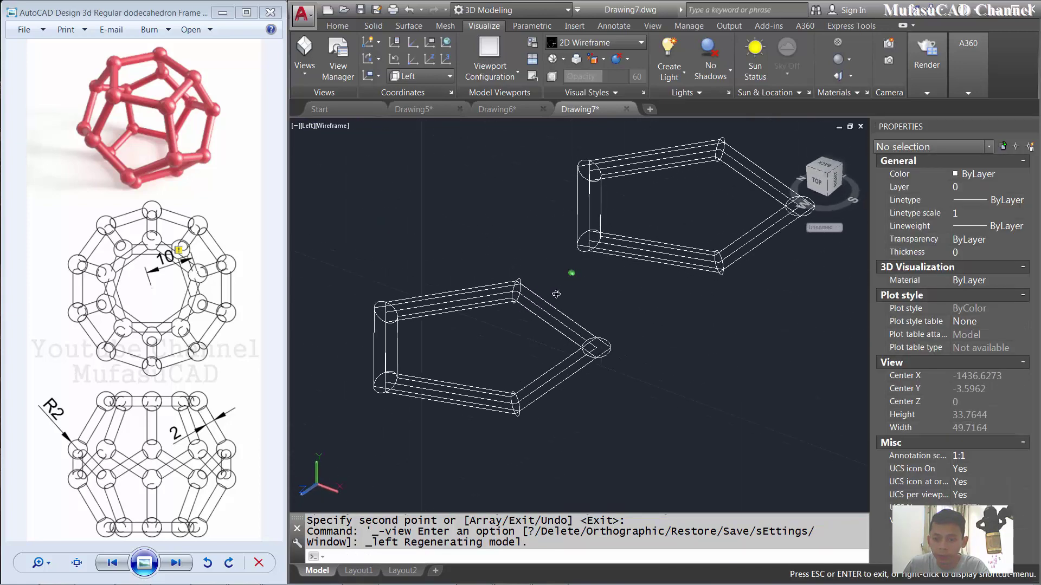
scroll(553, 287, down, 2)
scroll(525, 268, down, 1)
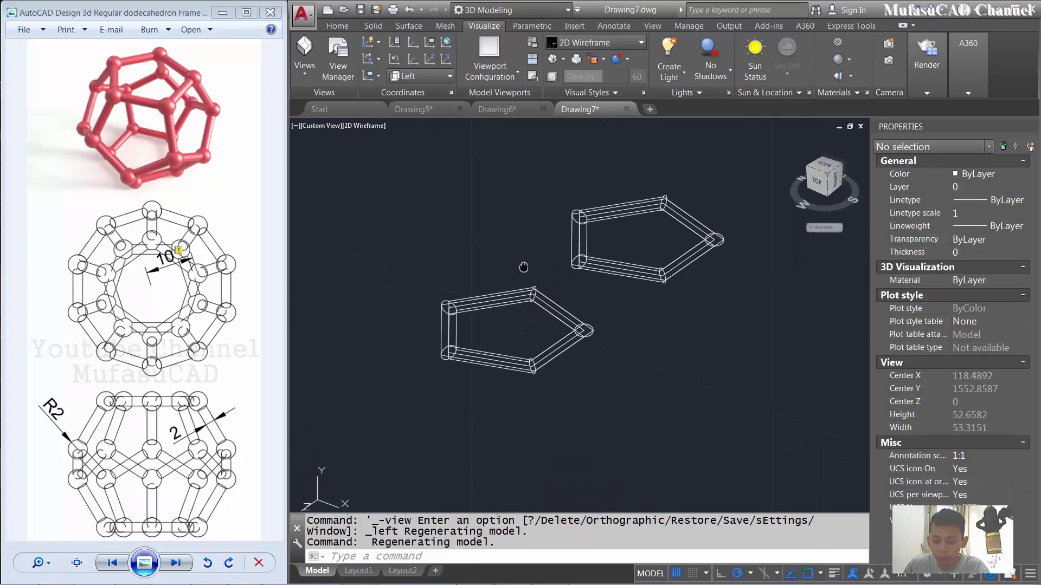
Rotate the lower tube about its vertex, checking the angle on Wikipedia.
text(RO)
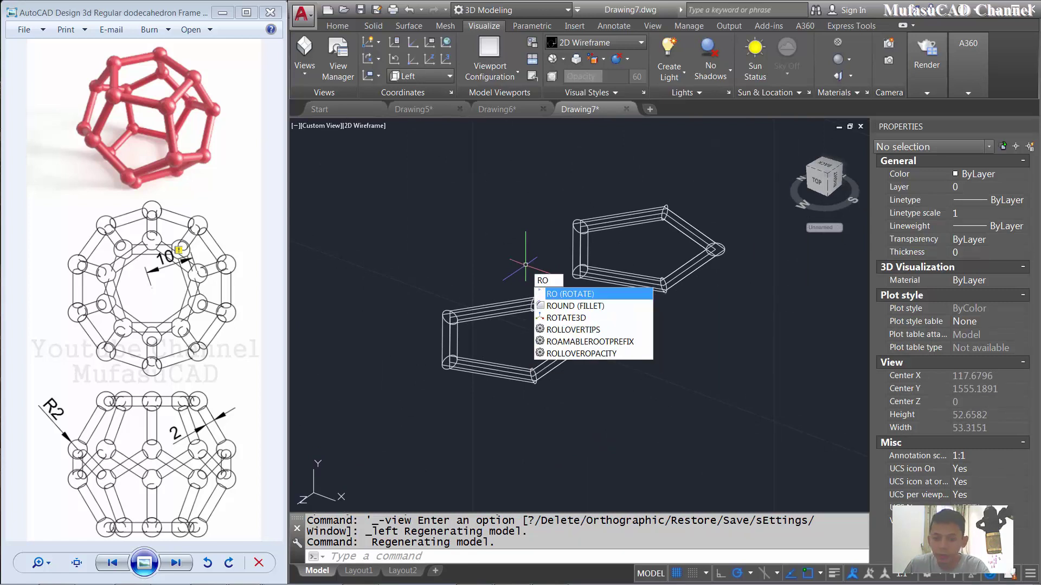
key(Return)
click(533, 254)
click(480, 341)
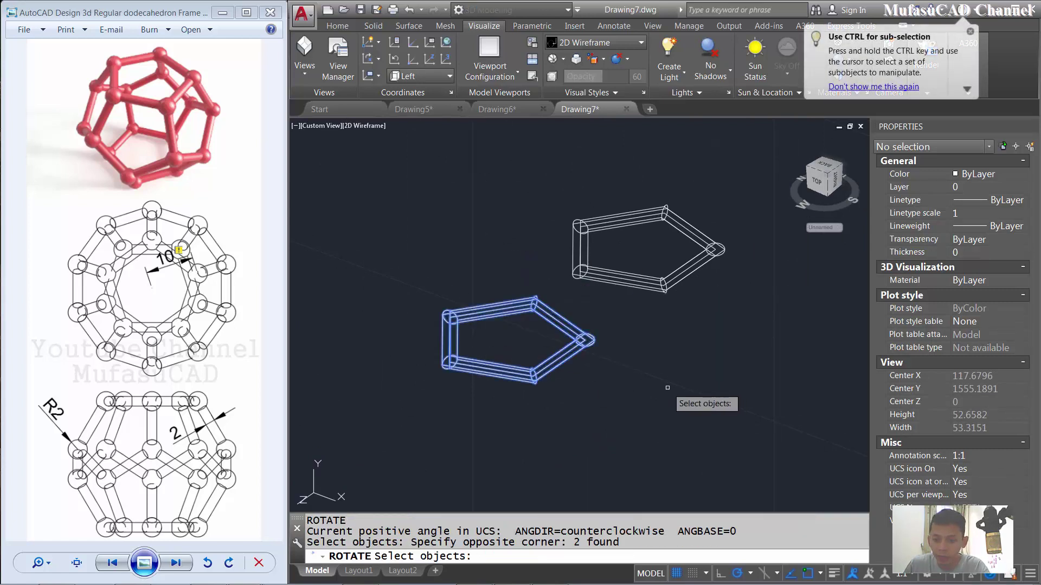
key(Return)
scroll(579, 389, up, 1)
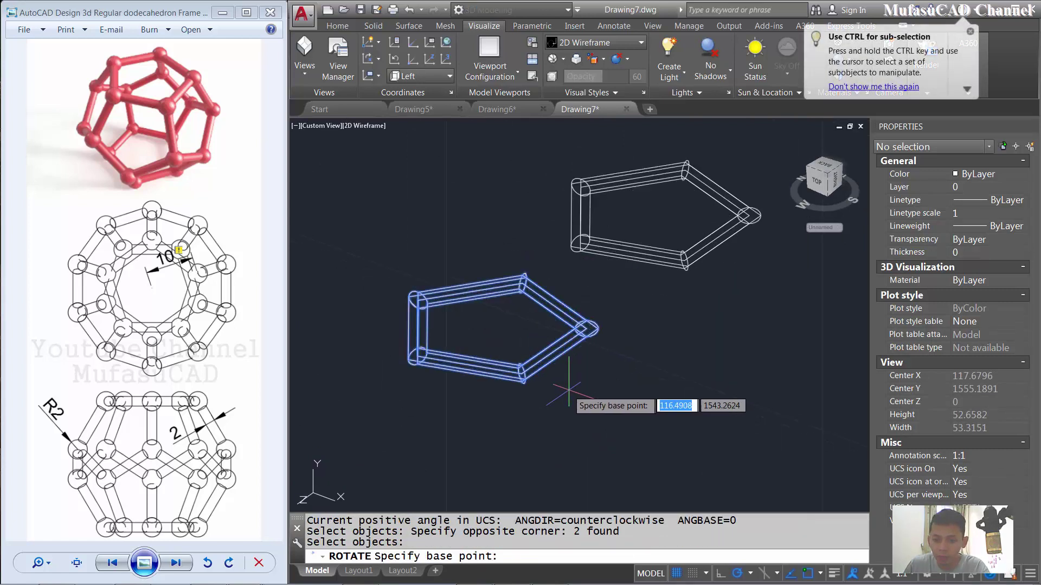
click(520, 374)
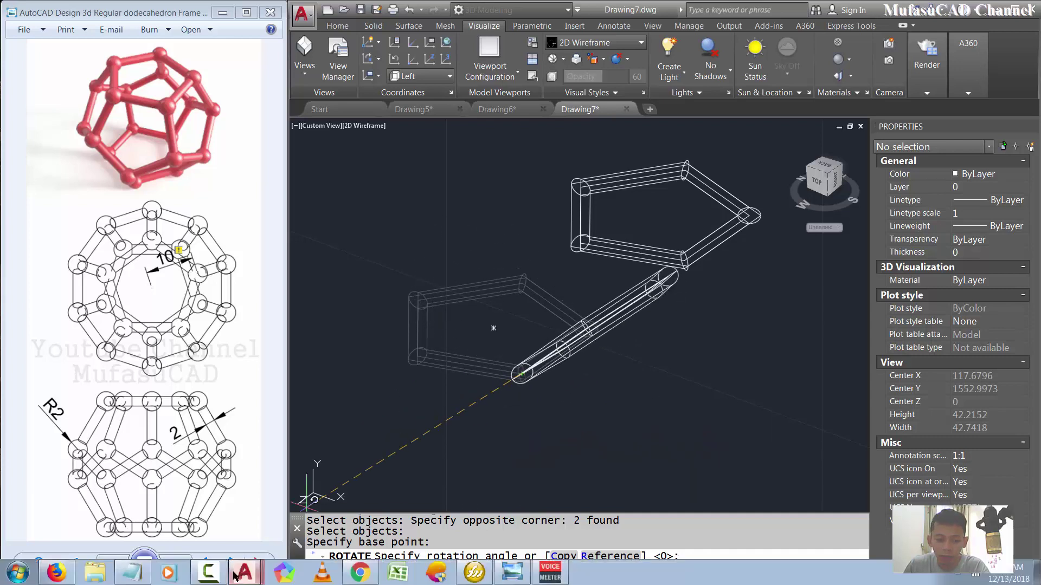
click(56, 573)
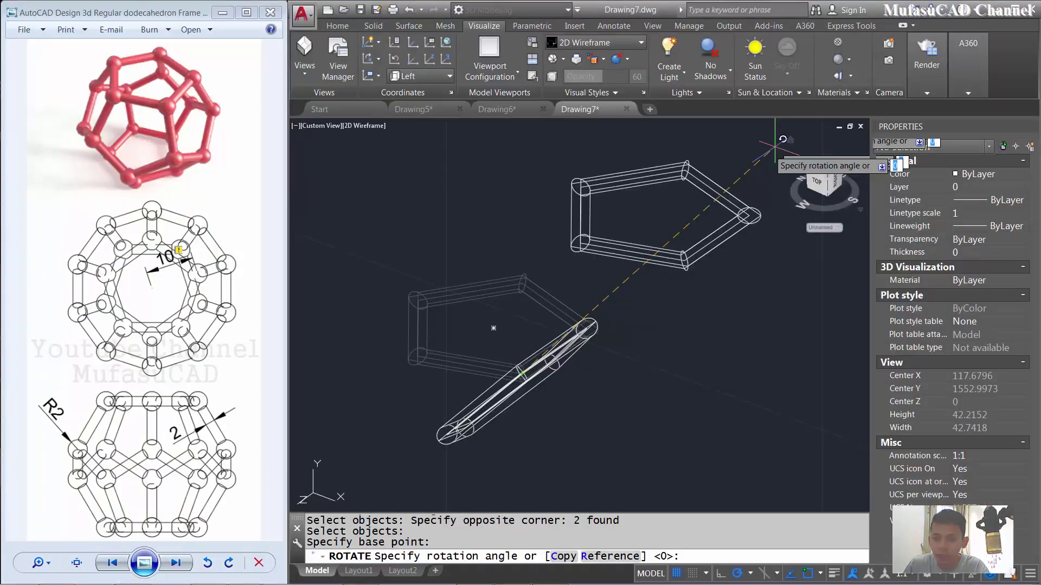
Return to the AutoCAD rotation prompt with the 116.56505° angle in hand.
click(981, 10)
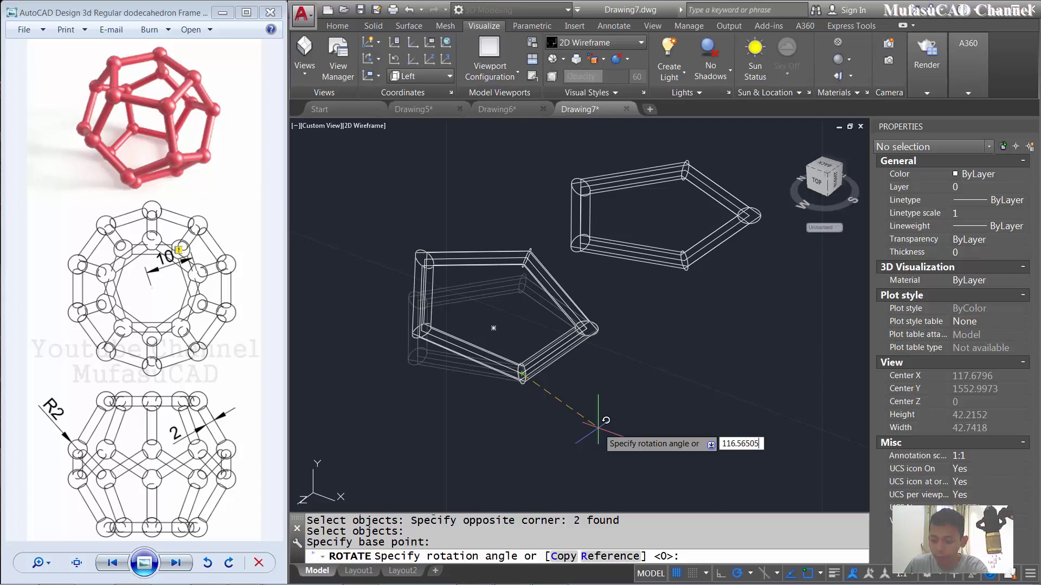
Apply the 116.56505° rotation to the second tube.
key(Return)
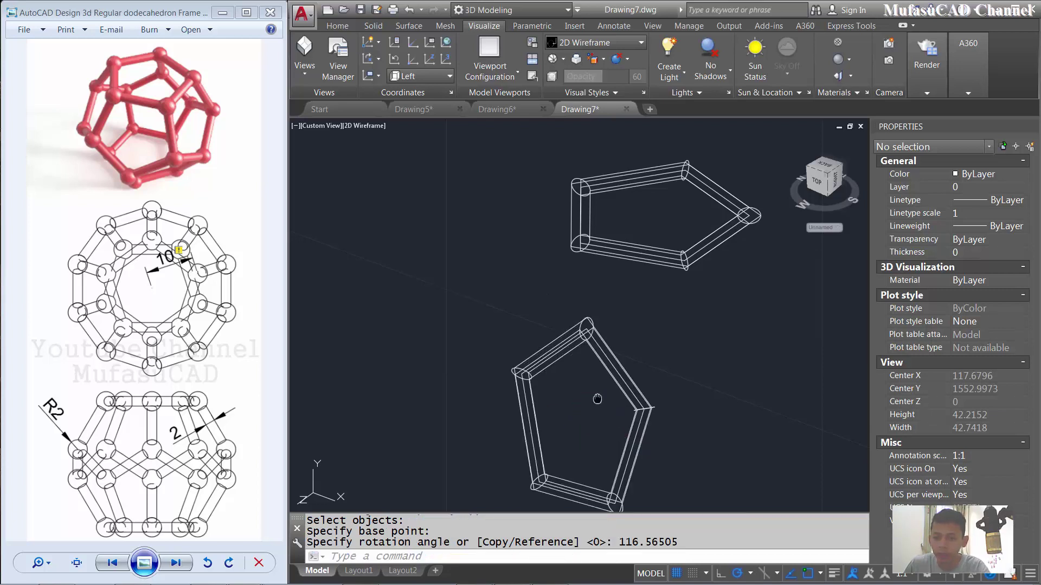
scroll(559, 367, up, 2)
scroll(559, 367, up, 1)
Move the rotated tube from its vertex onto the other tube's vertex so they share an edge.
text(m)
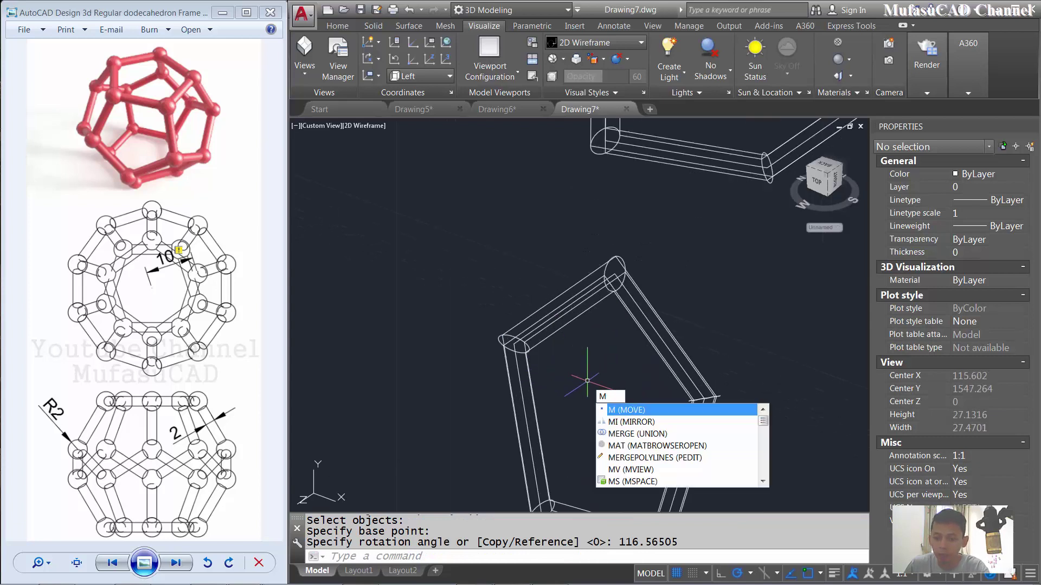
key(Return)
click(678, 293)
click(600, 383)
key(Return)
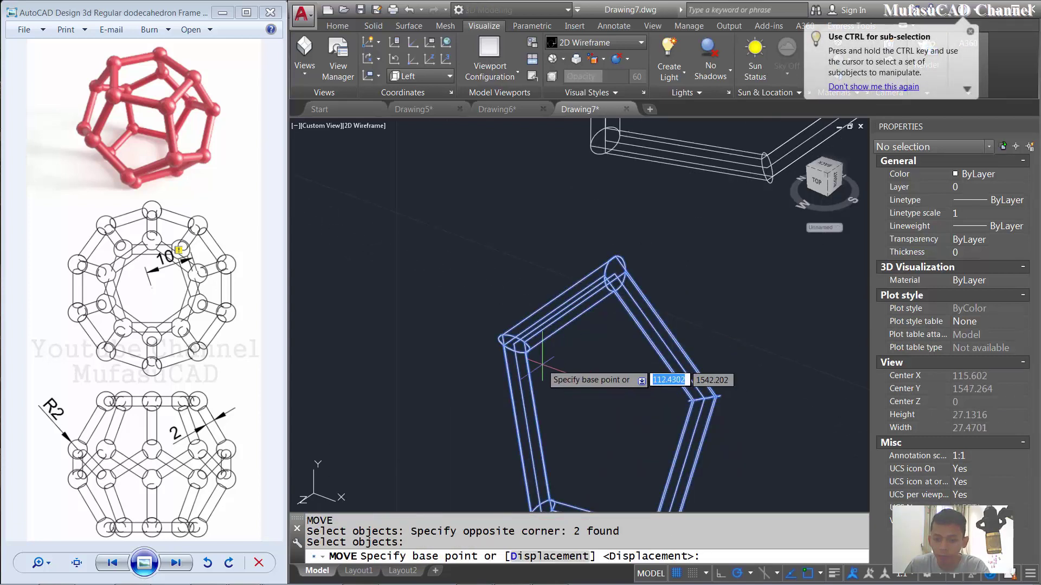
click(504, 344)
scroll(511, 343, down, 1)
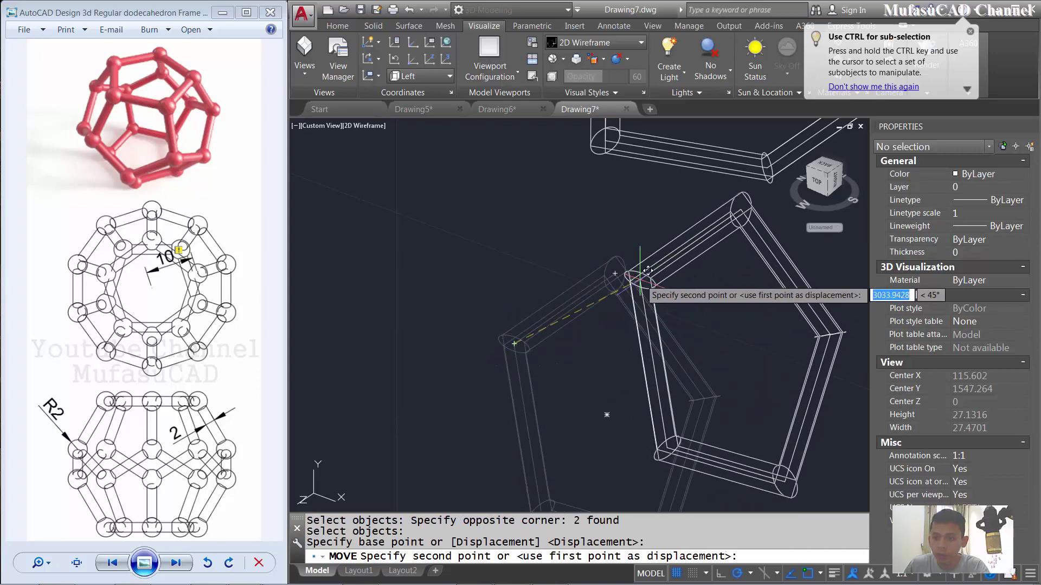
middle_drag(613, 299, 537, 314)
scroll(608, 226, up, 2)
scroll(539, 256, up, 2)
scroll(539, 271, up, 1)
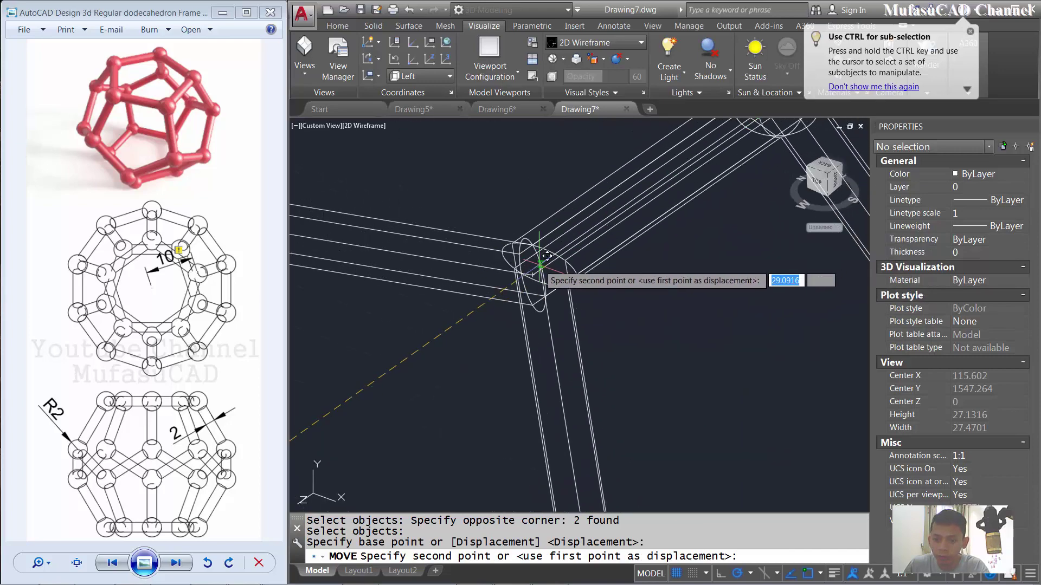
click(540, 265)
scroll(548, 271, down, 1)
scroll(596, 277, down, 2)
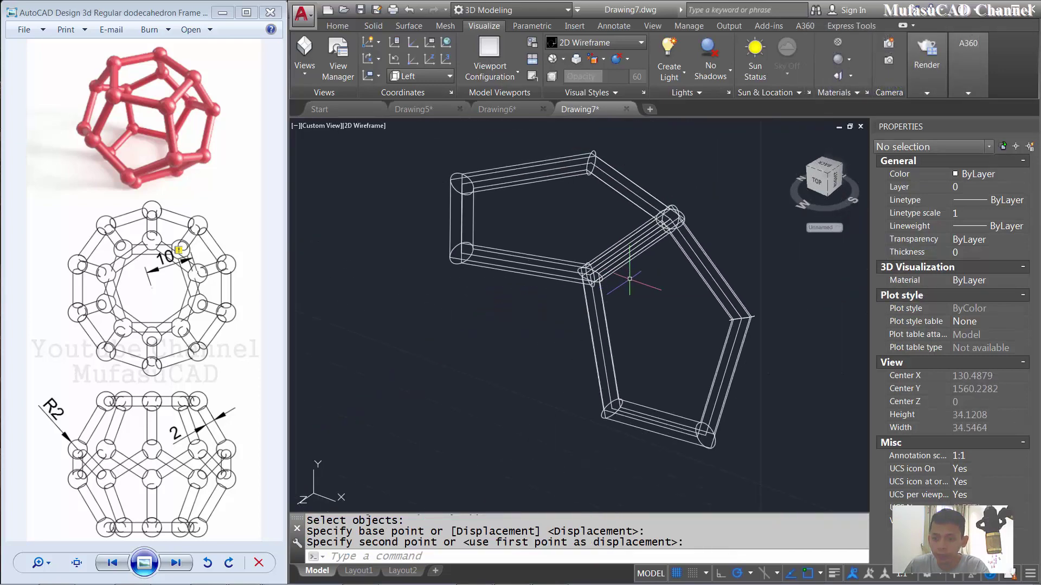
scroll(629, 280, up, 1)
scroll(626, 295, up, 1)
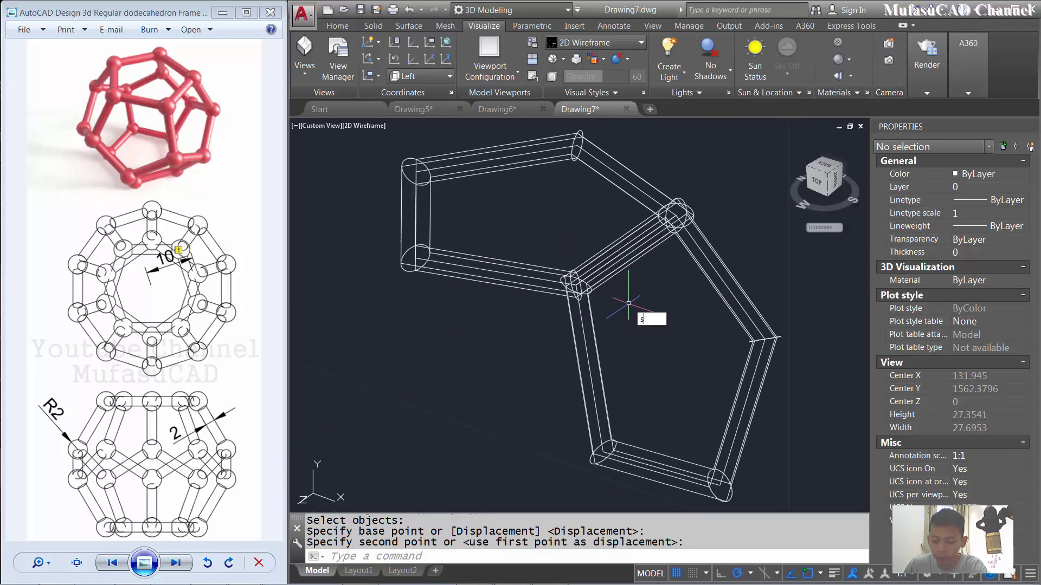
Place a radius-2 sphere centred on the vertex where the two tubes meet.
text(ph)
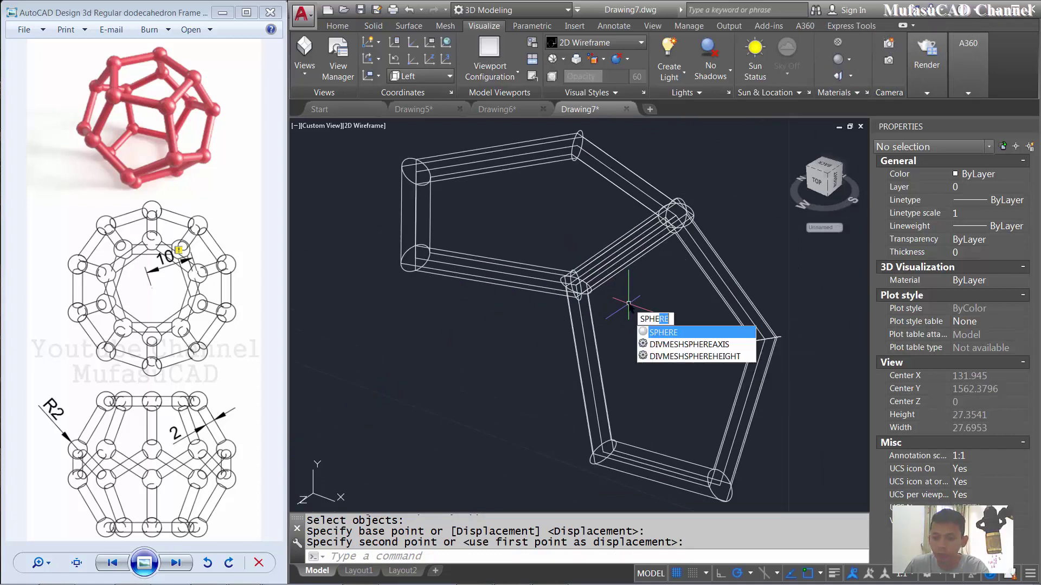
key(Return)
scroll(602, 282, up, 2)
scroll(591, 303, up, 2)
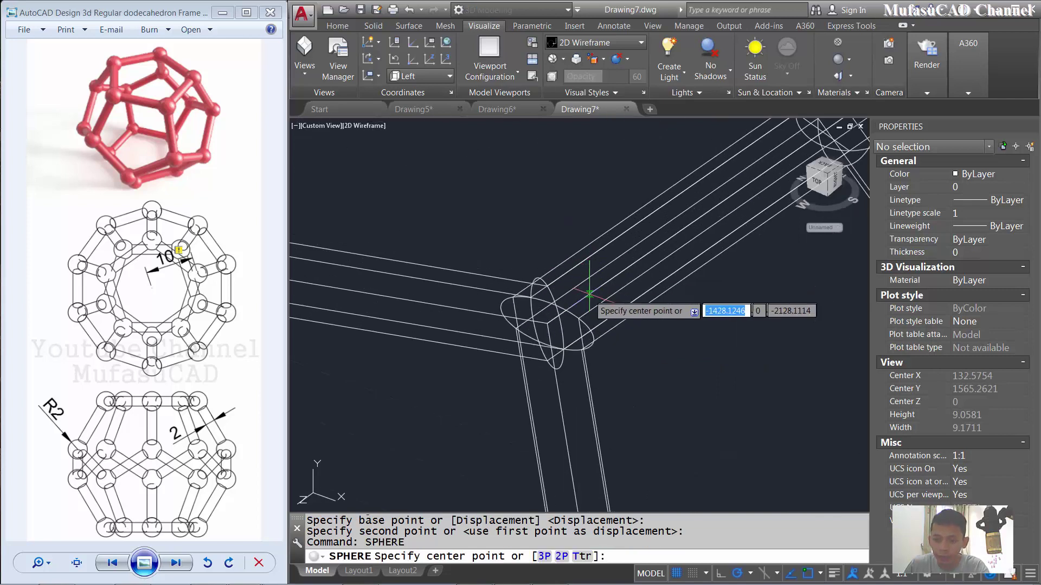
scroll(558, 325, up, 1)
click(548, 324)
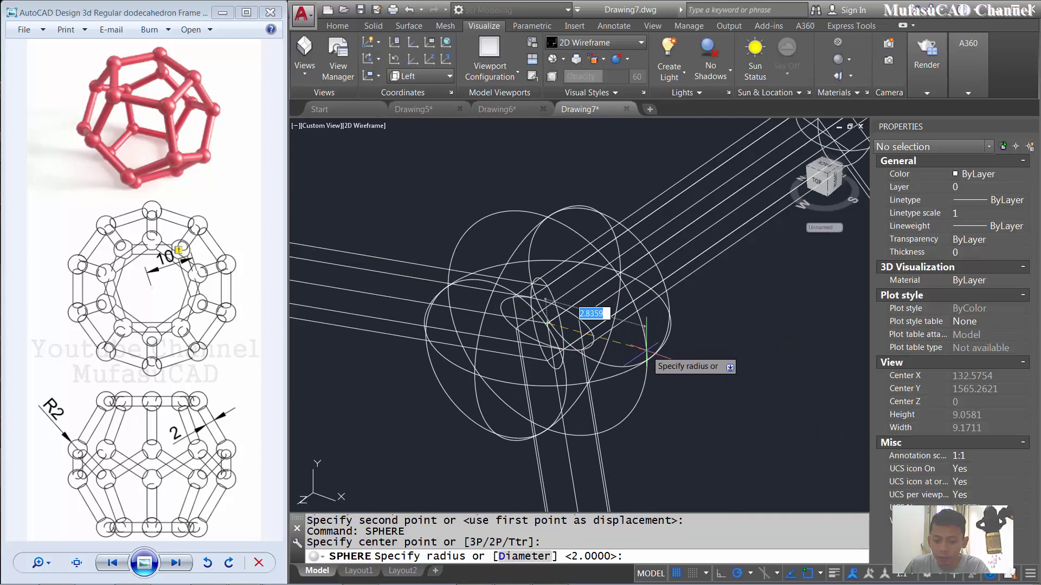
text(2)
key(Return)
scroll(651, 336, down, 3)
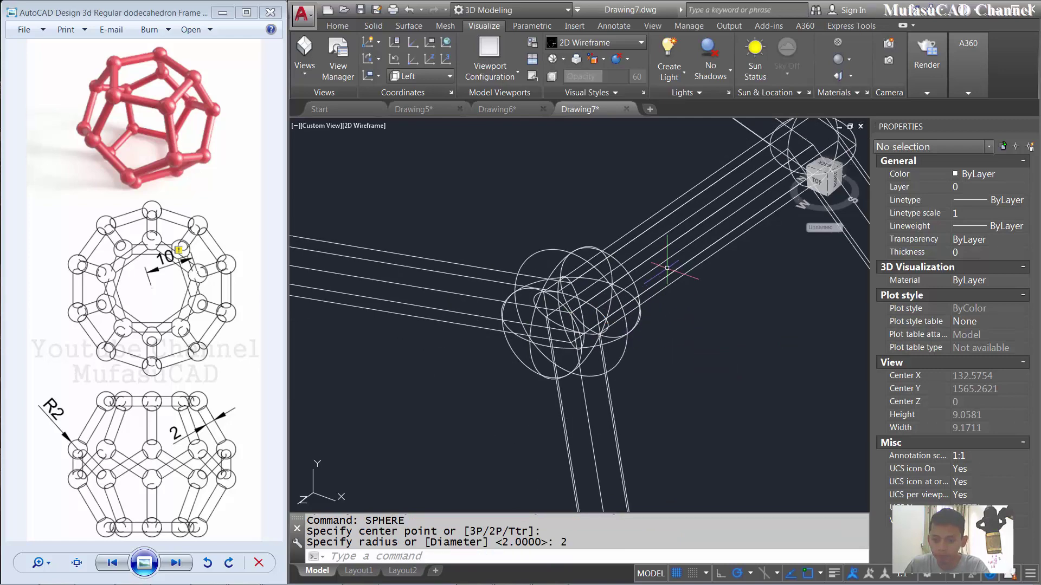
scroll(662, 292, down, 3)
middle_drag(667, 268, 655, 275)
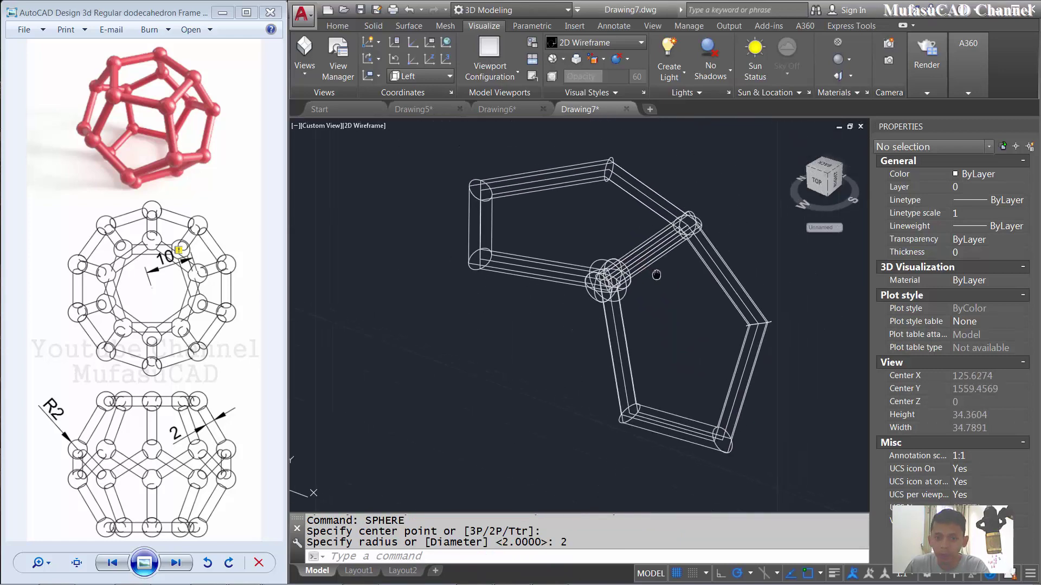
Switch to the Top view and recentre on the frame.
click(321, 127)
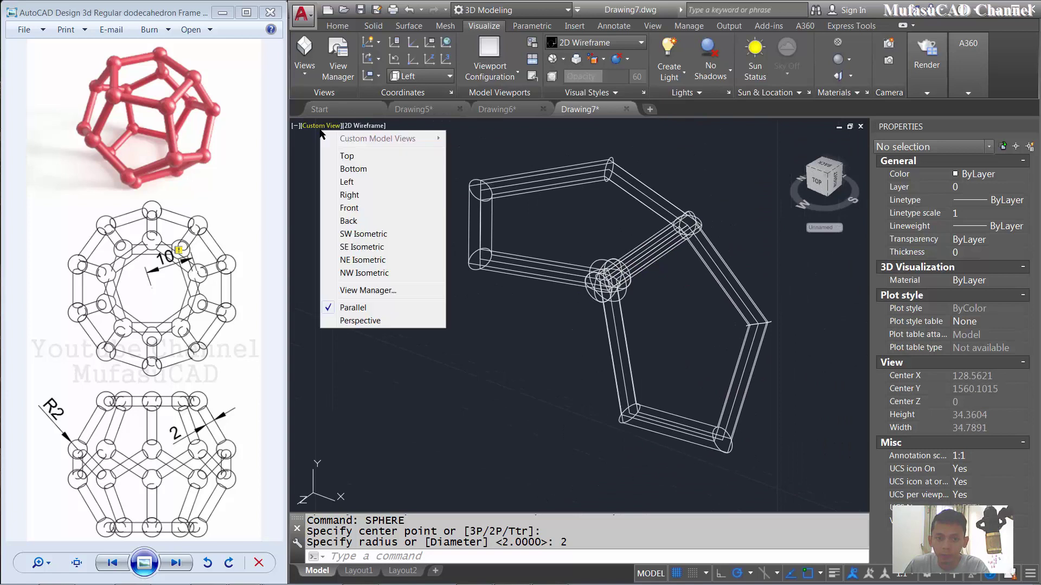
click(346, 156)
scroll(574, 257, down, 2)
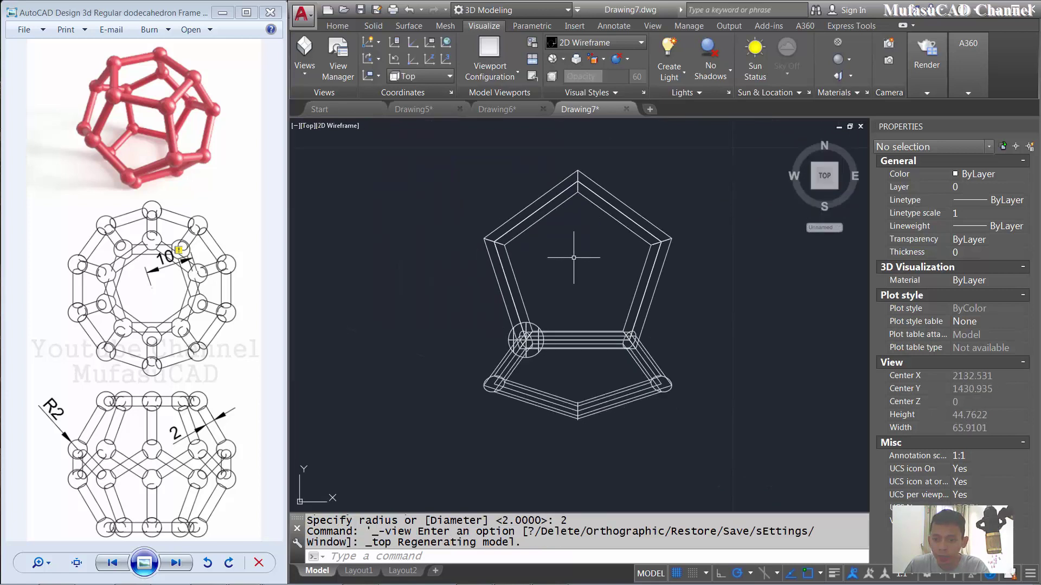
middle_drag(573, 258, 558, 274)
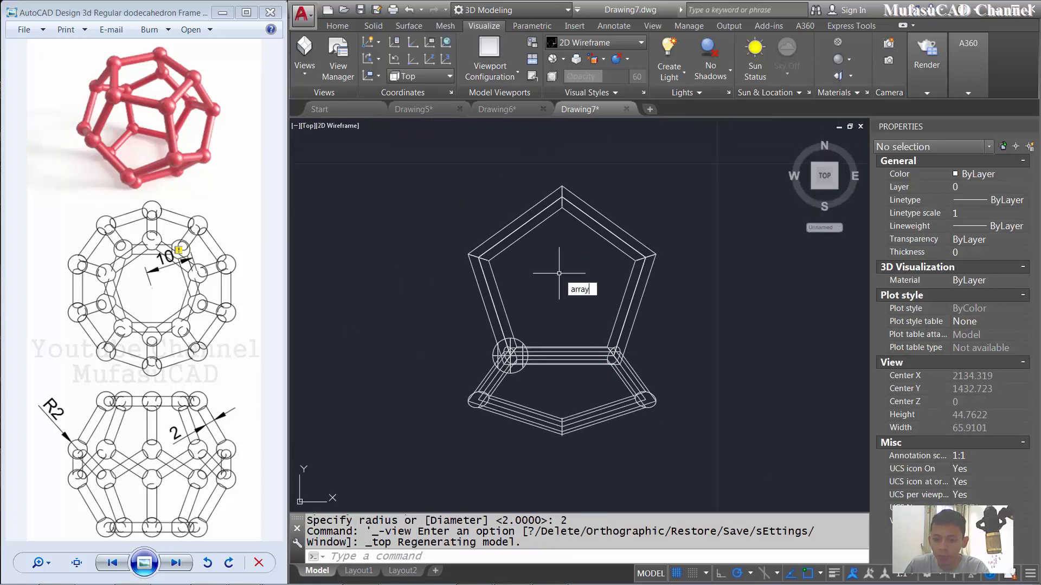
Polar-array the tilted tube and corner sphere 5 times around the pentagon's centre.
key(Return)
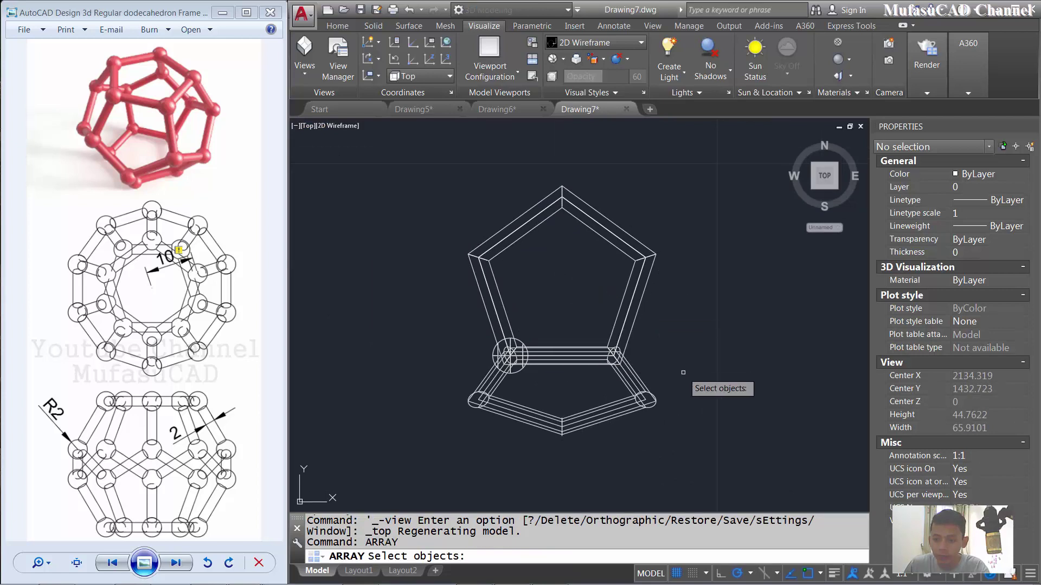
click(682, 372)
click(620, 440)
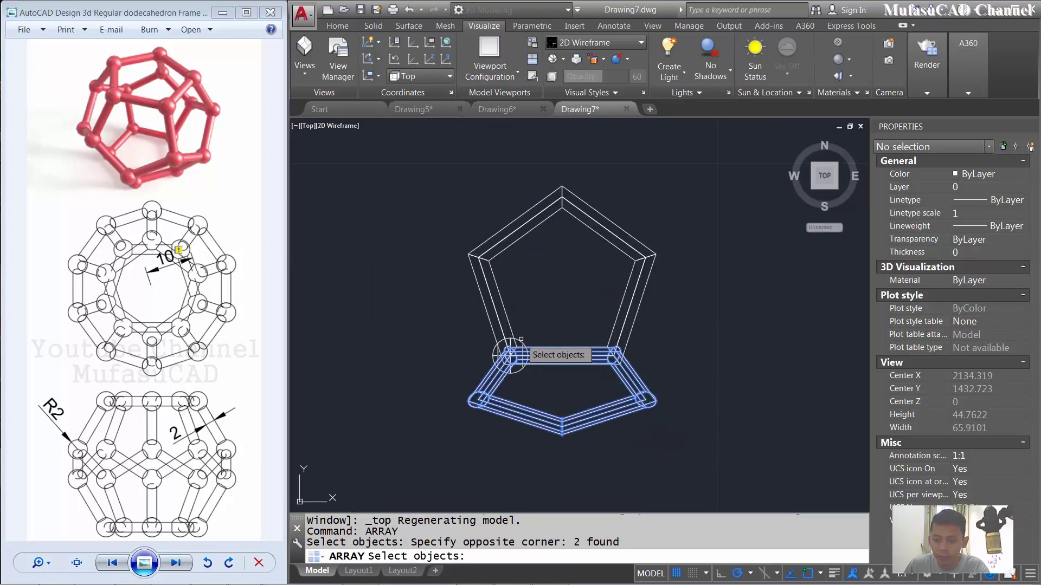
click(510, 355)
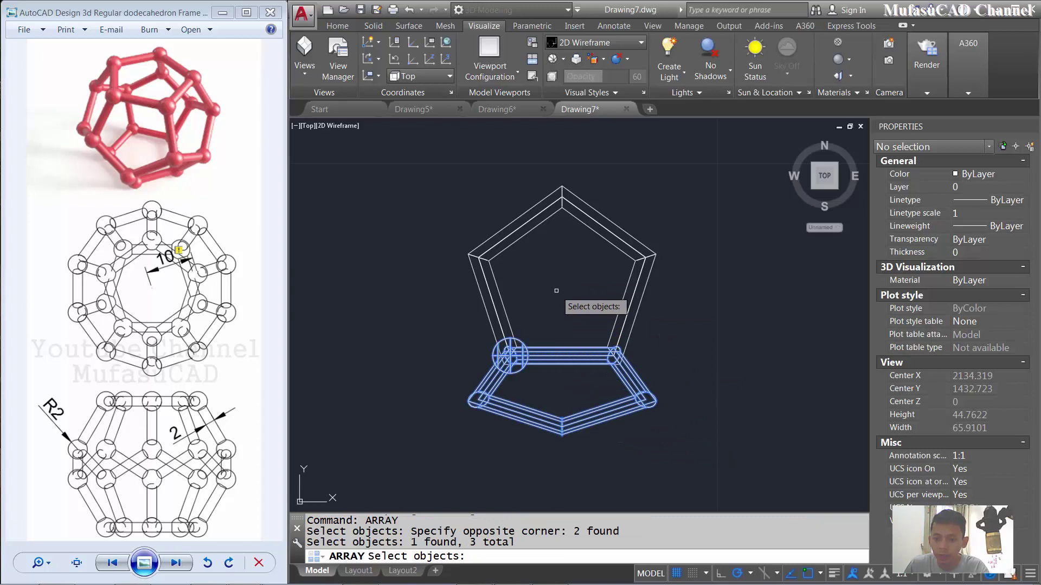
key(Return)
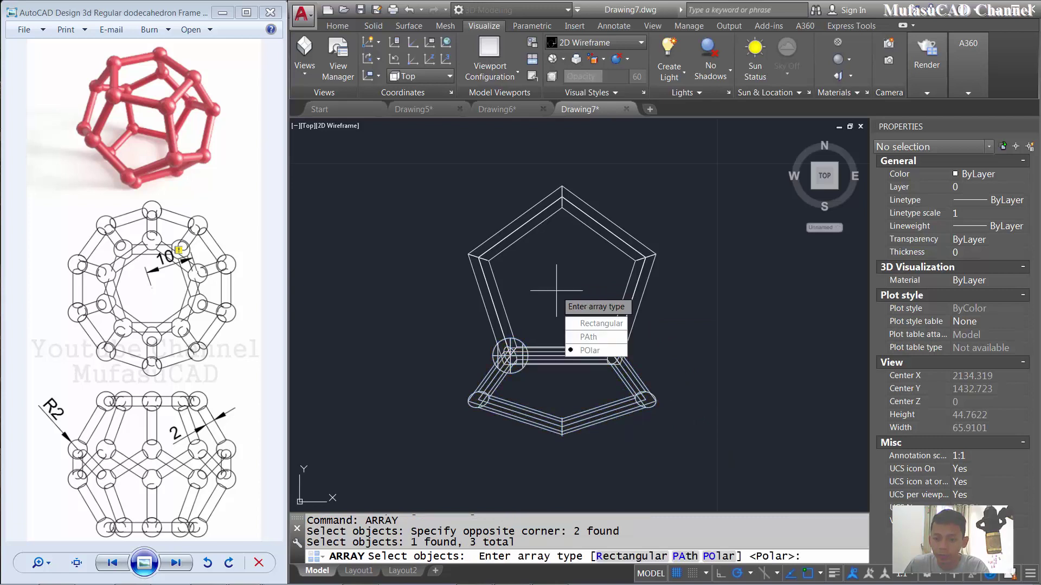
click(595, 353)
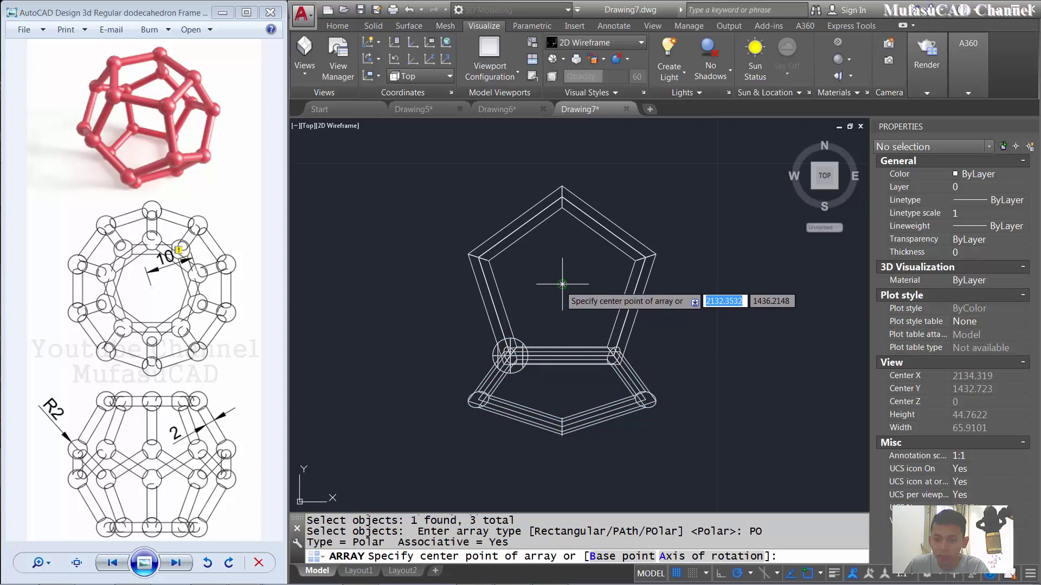
click(564, 298)
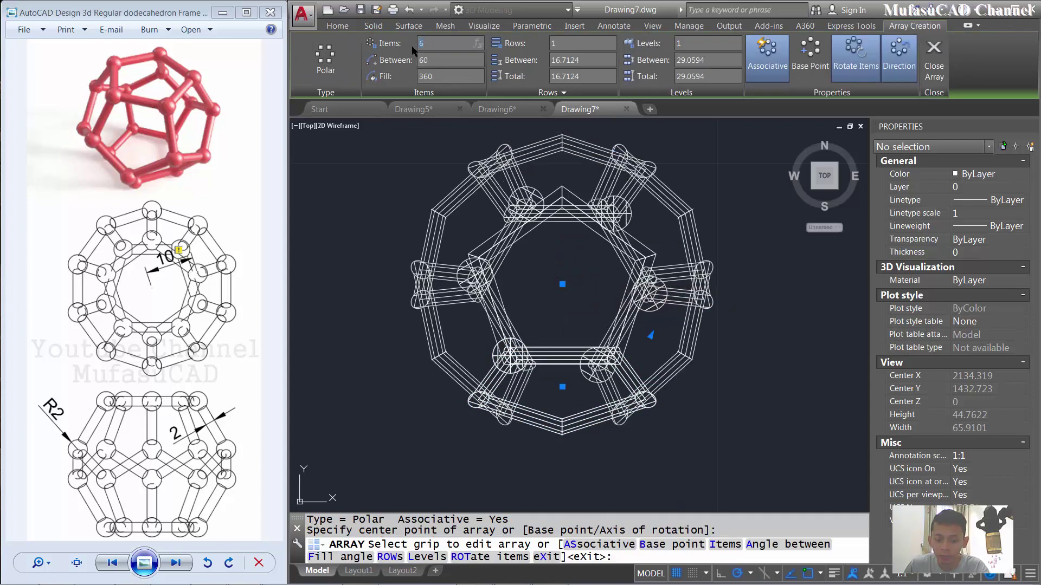
text(5)
key(Return)
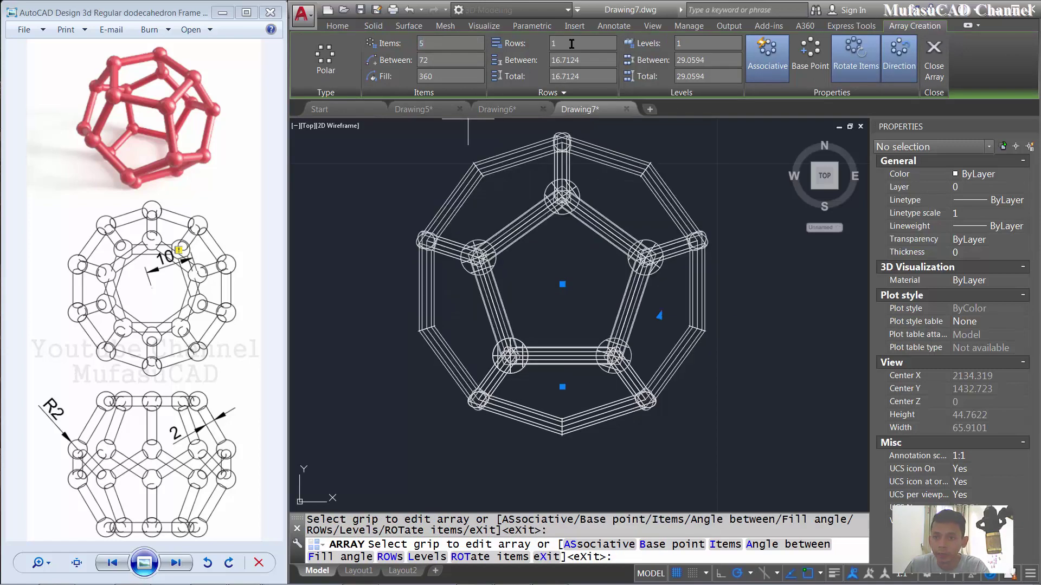
click(933, 77)
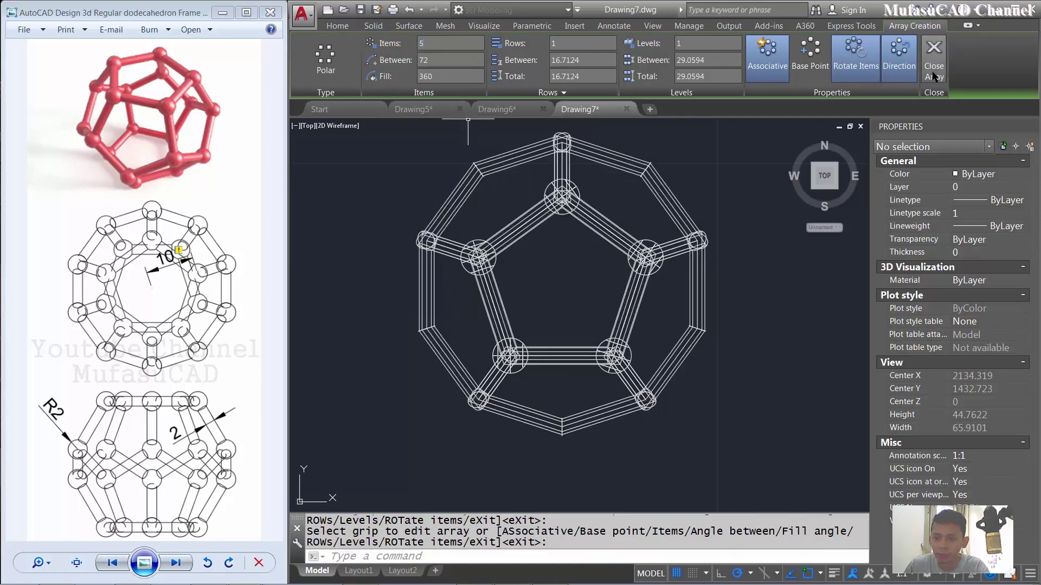
scroll(596, 278, down, 2)
shift+middle_drag(597, 279, 578, 325)
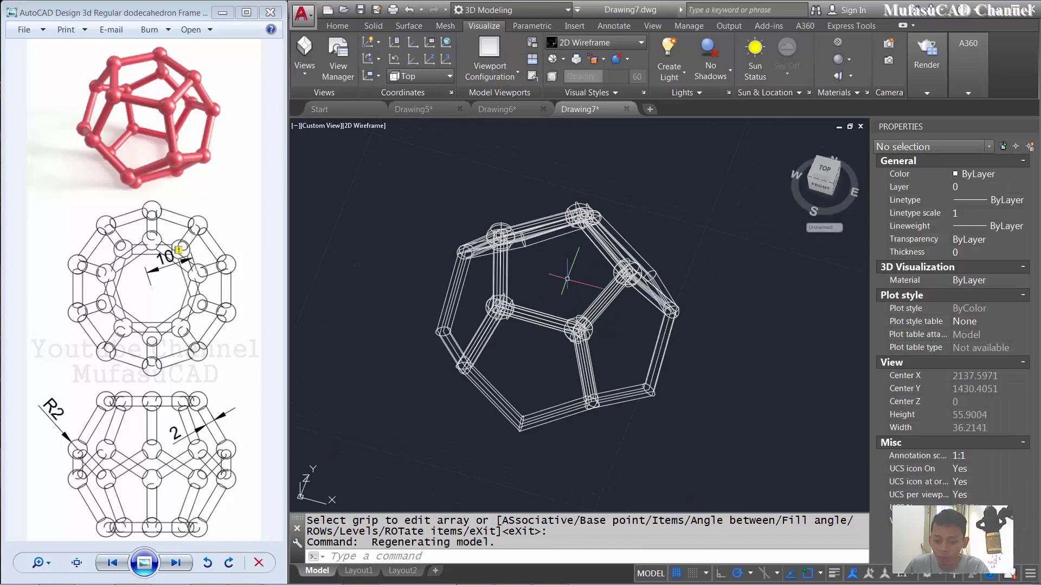
text(a)
Explode the arrayed dodecahedron frame into separate parts.
key(Escape)
text(ex)
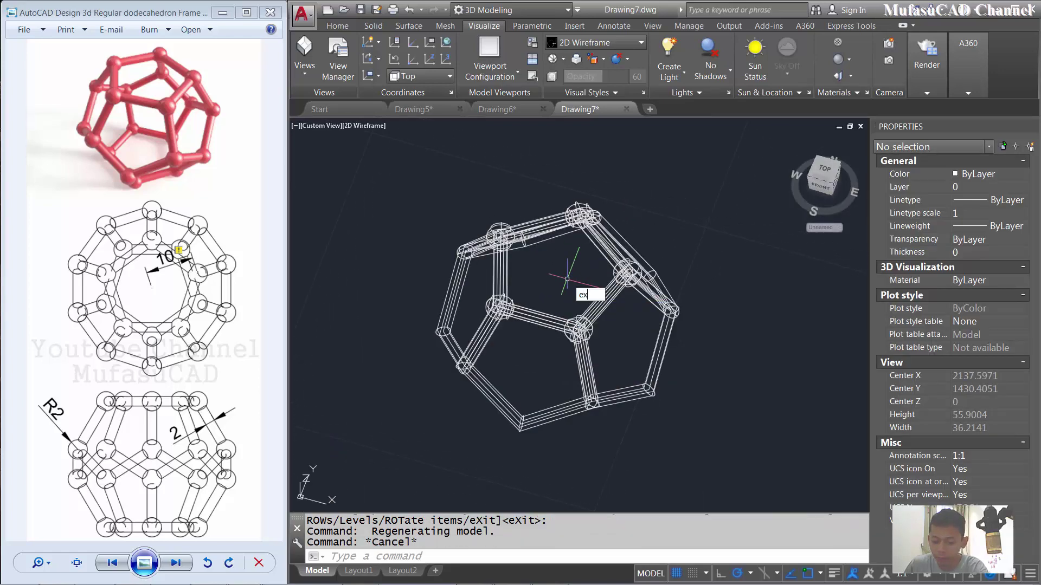
text(plo)
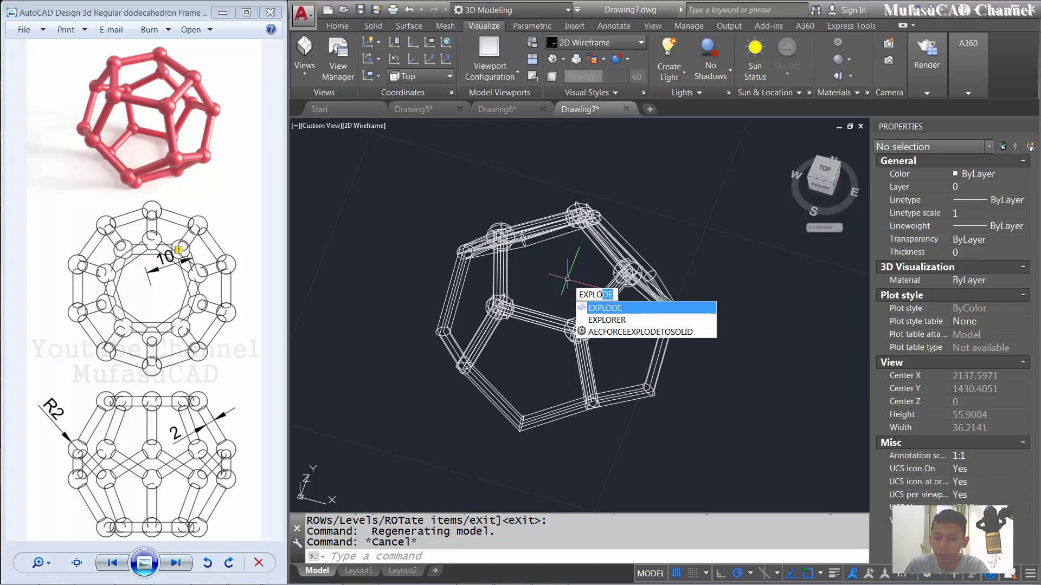
key(Return)
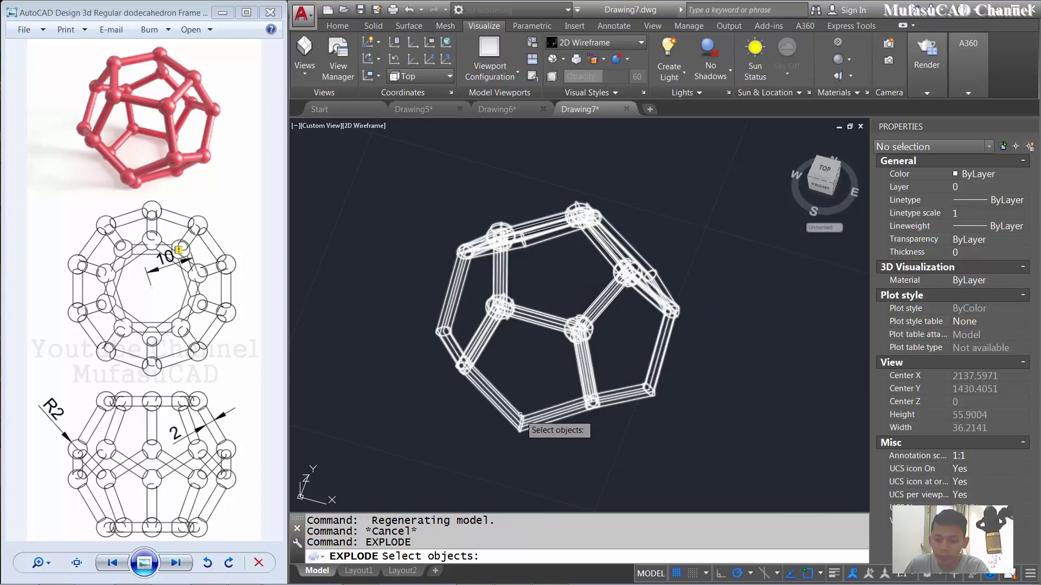
click(520, 416)
key(Return)
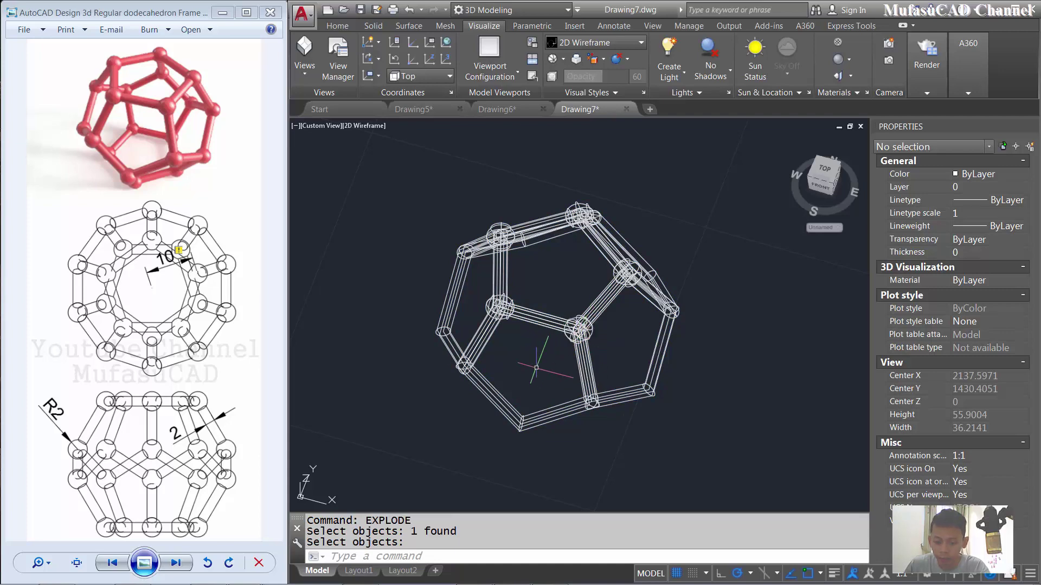
Copy the radius-2 joint sphere, using its centre as the base point.
text(Co)
key(Return)
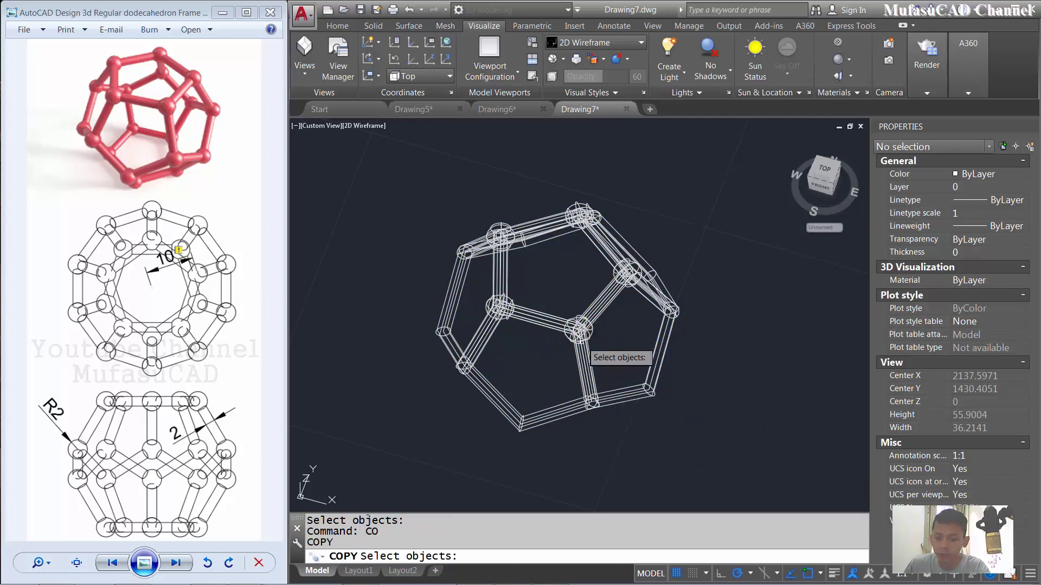
scroll(597, 339, up, 5)
scroll(598, 338, up, 3)
click(606, 323)
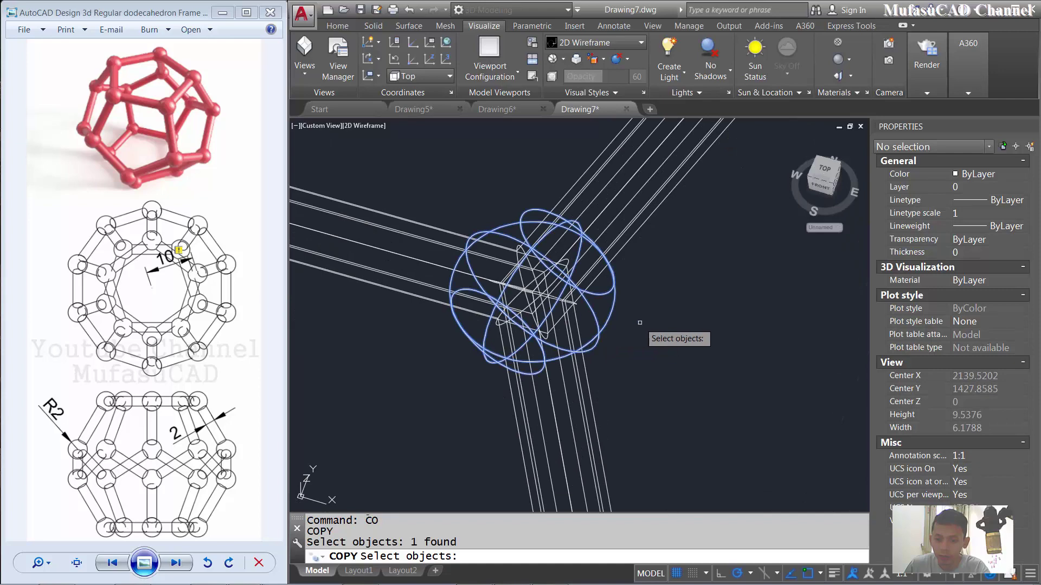
key(Return)
scroll(533, 297, up, 2)
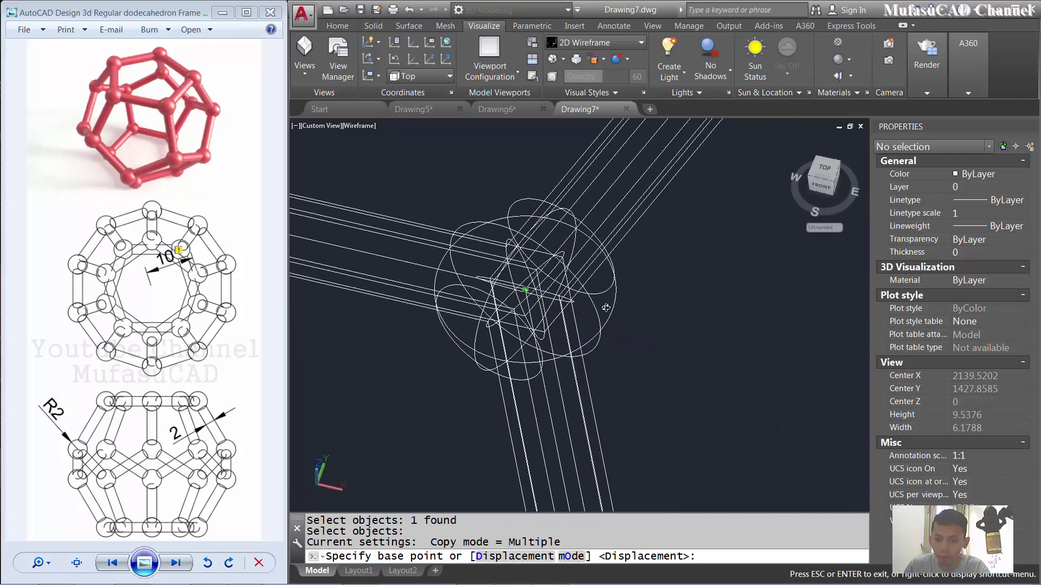
click(532, 297)
Place sphere copies on two more empty vertices, then bring the whole frame into view.
scroll(679, 320, down, 3)
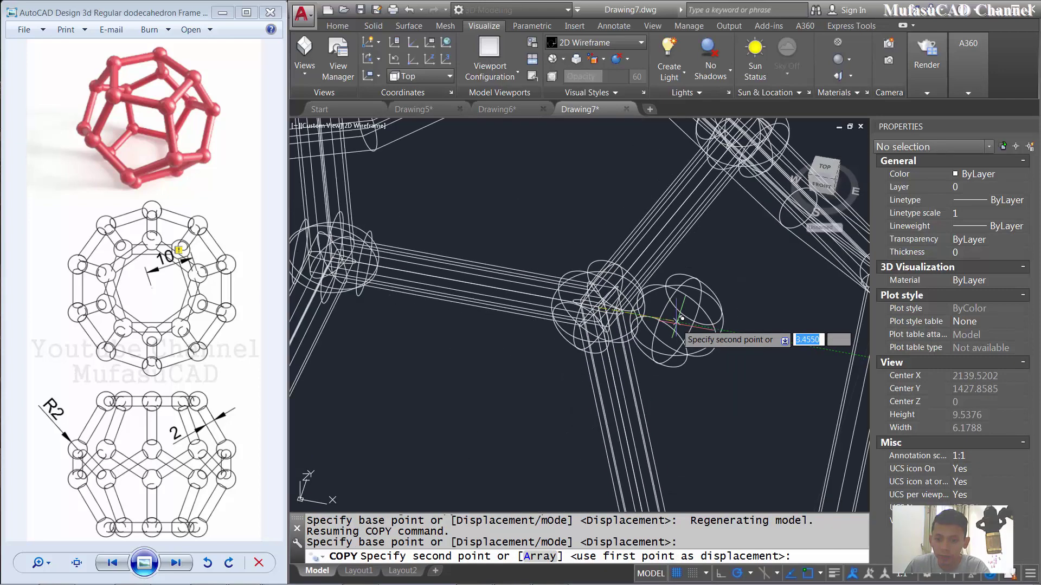
scroll(679, 320, down, 5)
scroll(651, 296, up, 3)
scroll(645, 391, up, 3)
scroll(612, 367, up, 2)
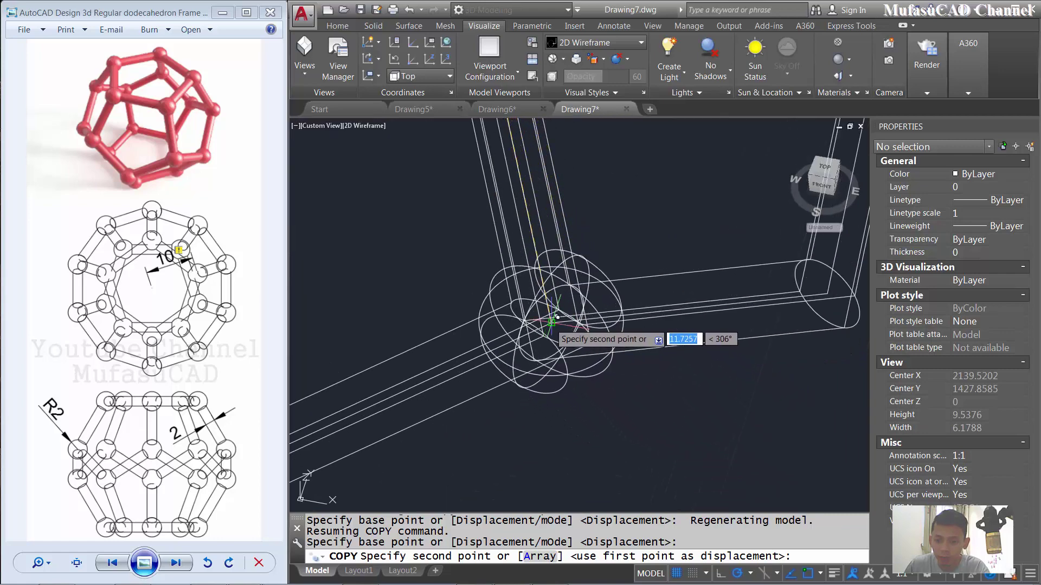
click(557, 317)
scroll(556, 320, down, 3)
scroll(514, 367, up, 3)
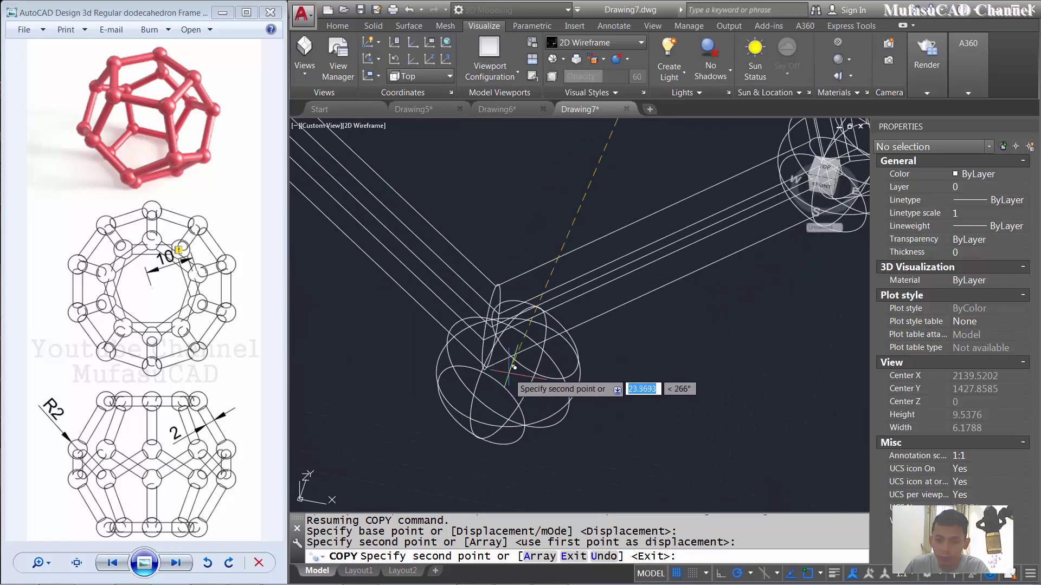
click(494, 327)
scroll(542, 324, down, 3)
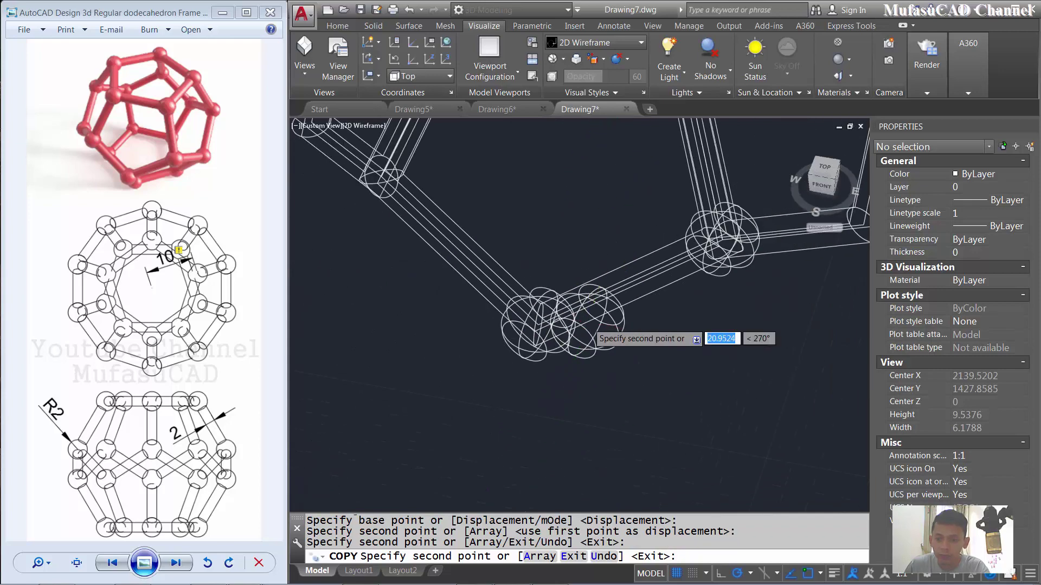
scroll(623, 319, down, 3)
key(Return)
scroll(667, 307, down, 3)
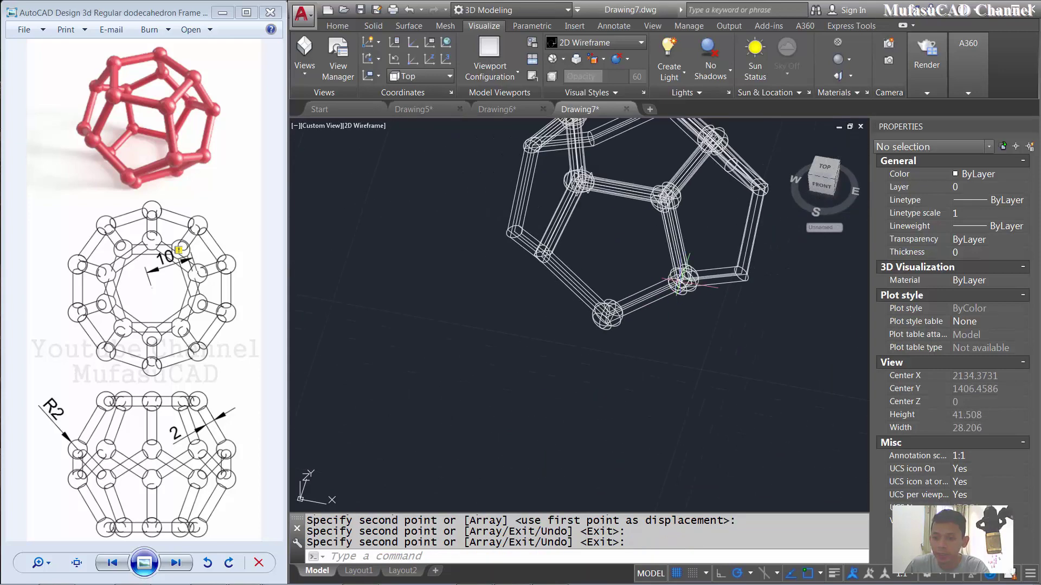
middle_drag(645, 239, 600, 327)
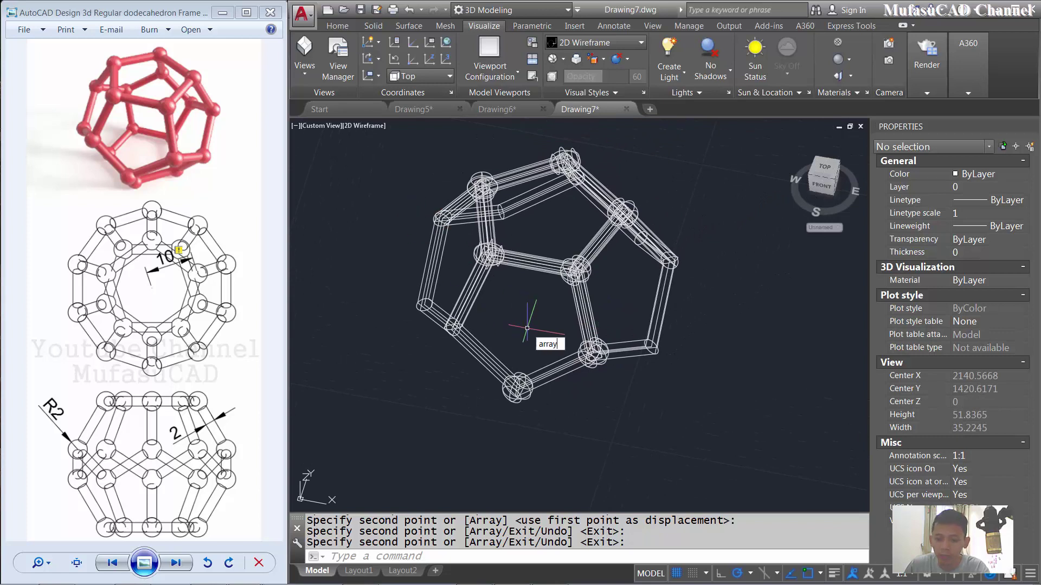
Polar-array the two joint spheres, 5 items over 360°, around the frame's central axis.
key(Return)
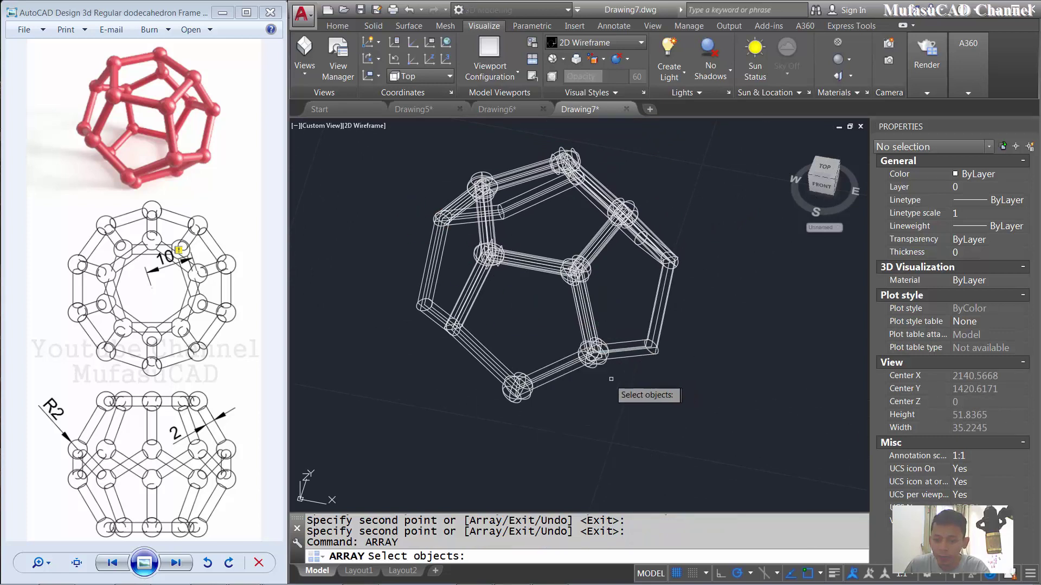
click(598, 363)
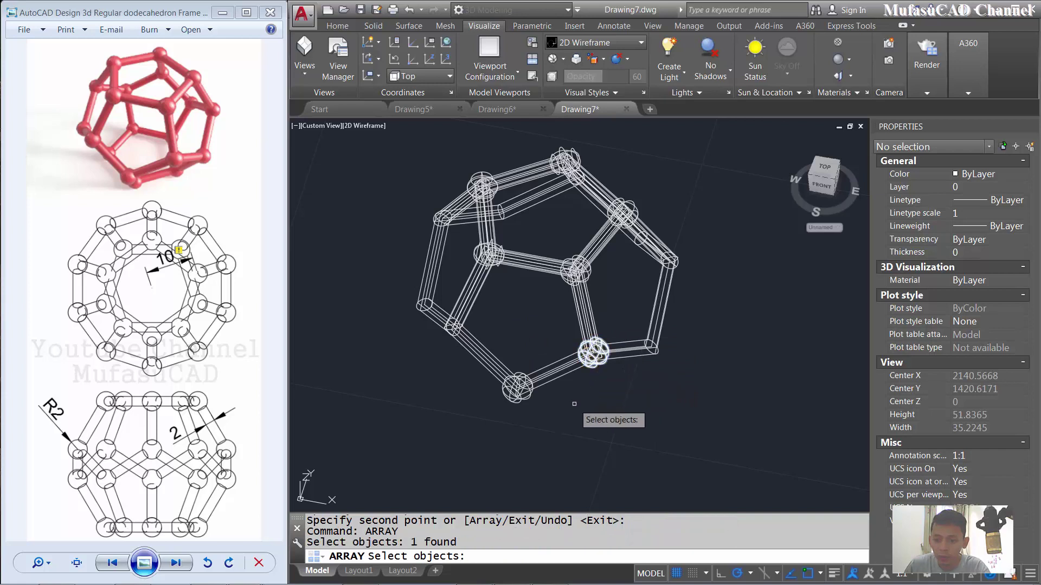
click(526, 400)
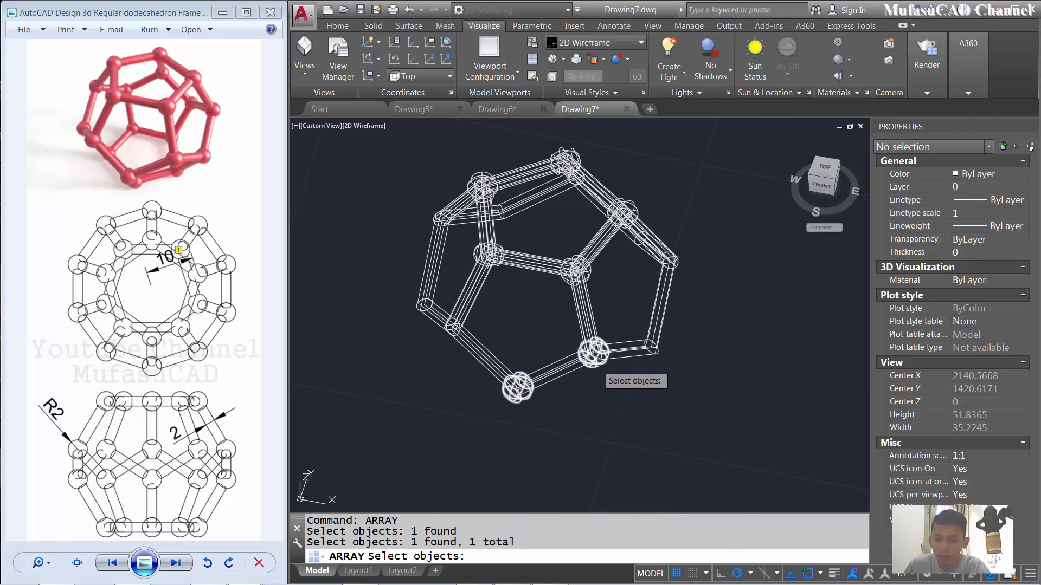
click(594, 362)
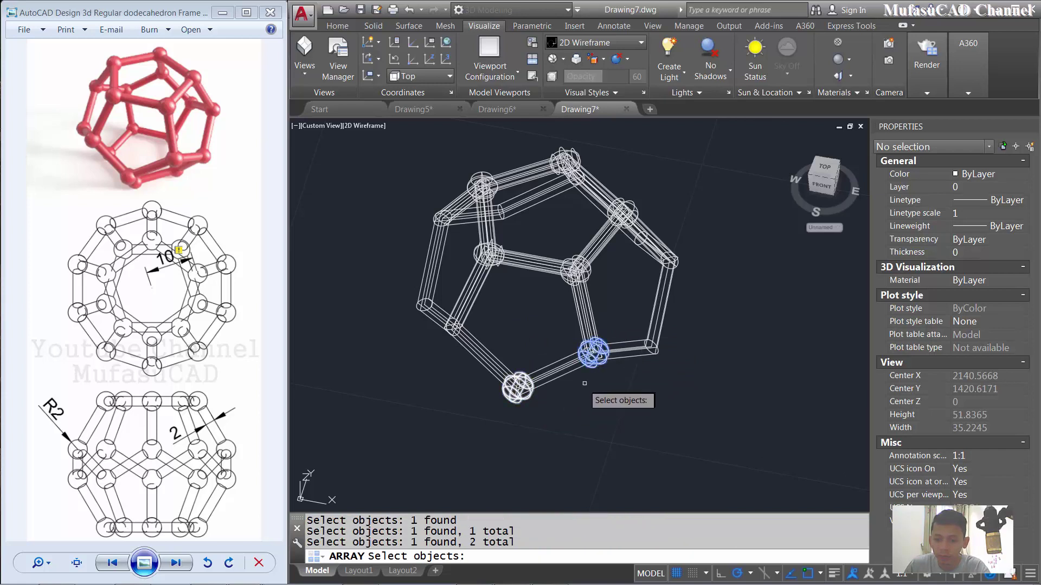
click(526, 400)
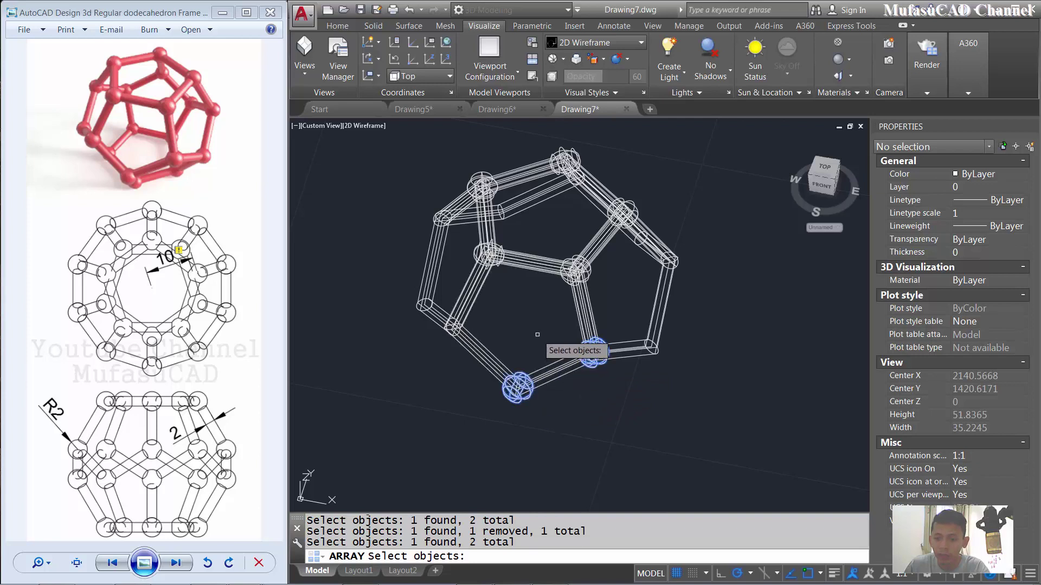
key(Return)
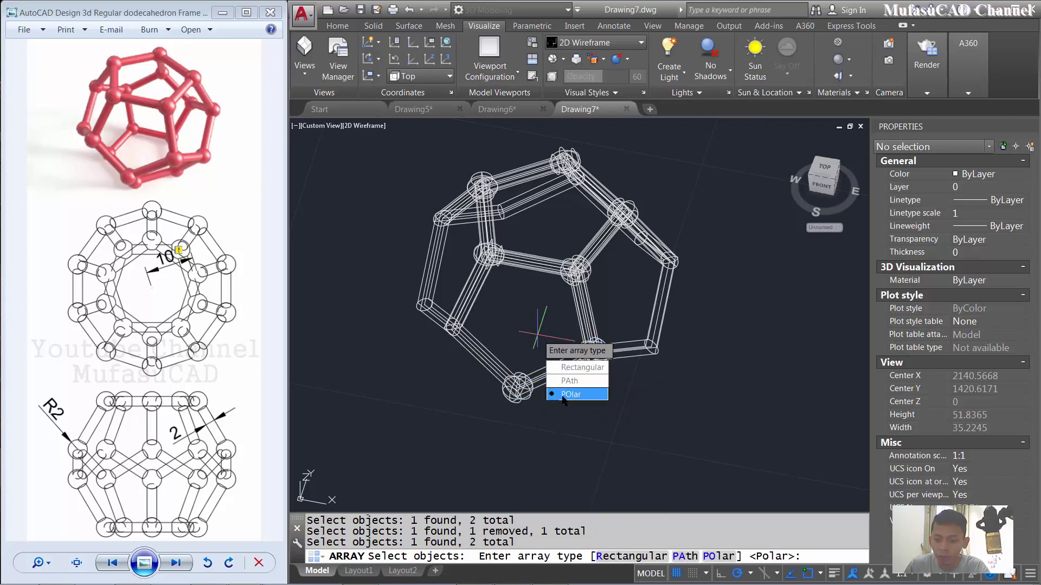
click(563, 395)
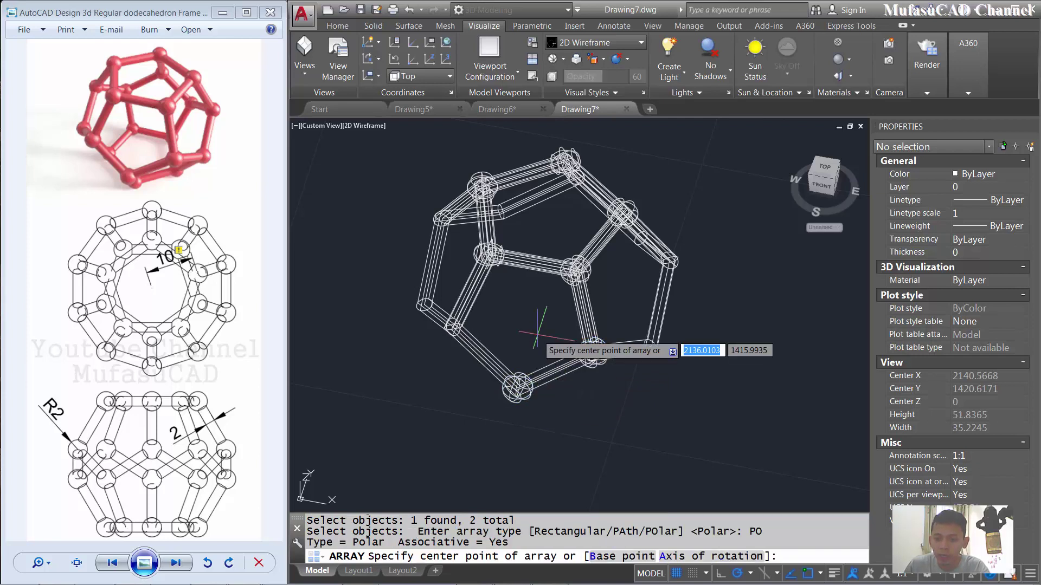
click(556, 219)
text(5)
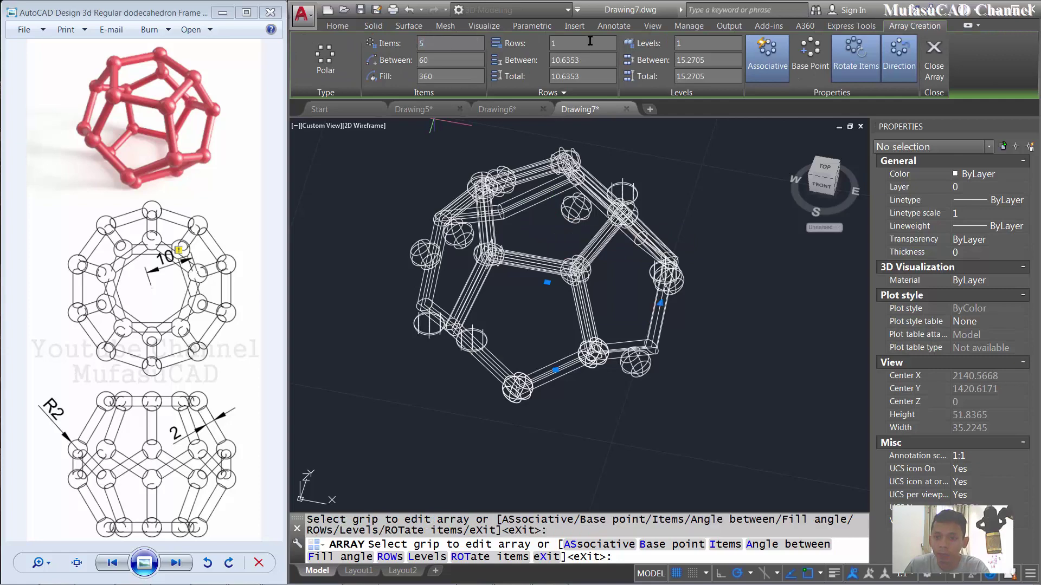
click(935, 70)
mouse_move(926, 89)
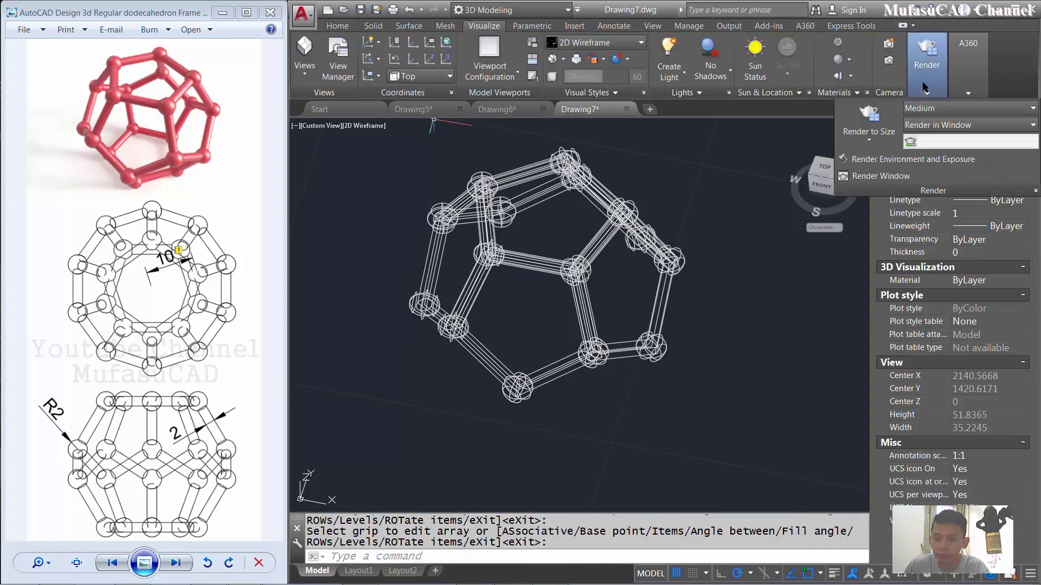
shift+middle_drag(712, 260, 718, 268)
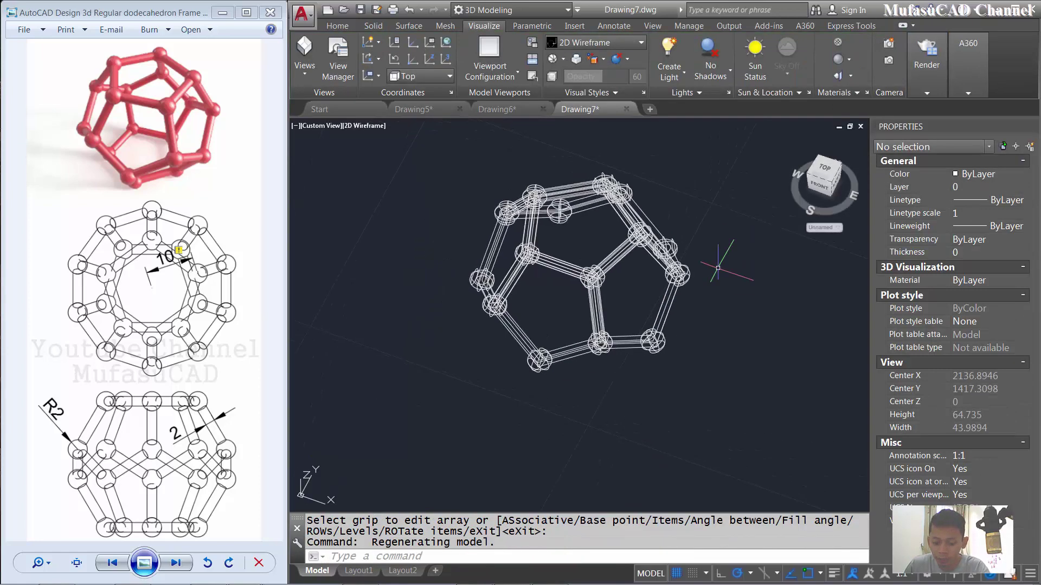
Explode the sphere array into individual spheres.
text(EXpl)
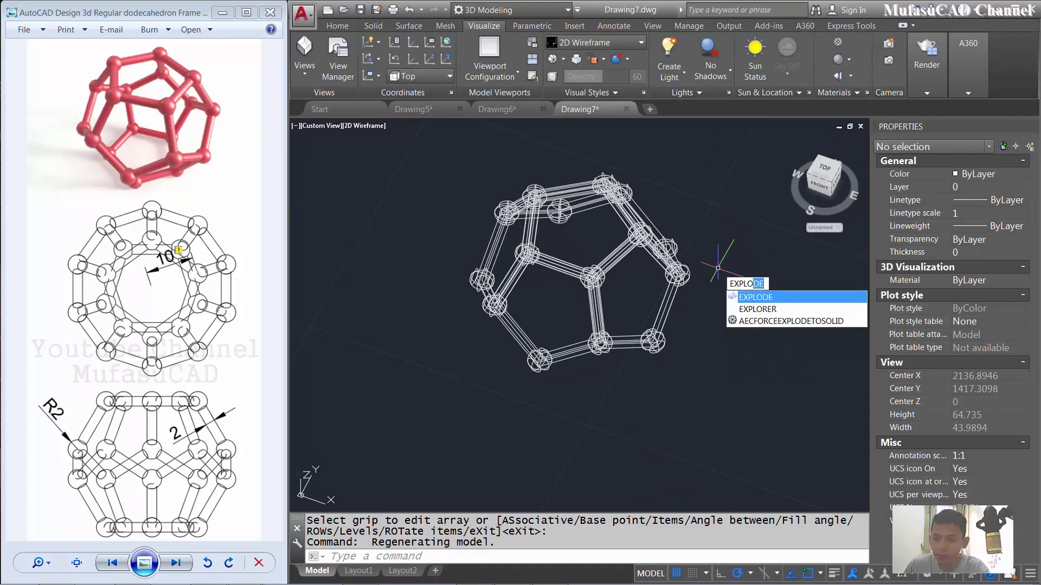
key(Return)
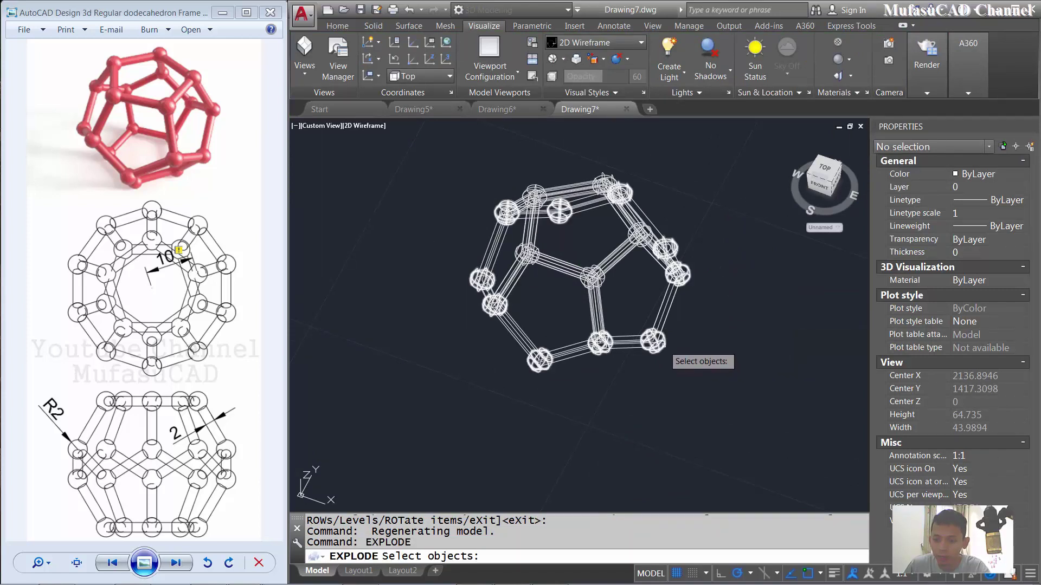
click(655, 343)
key(Return)
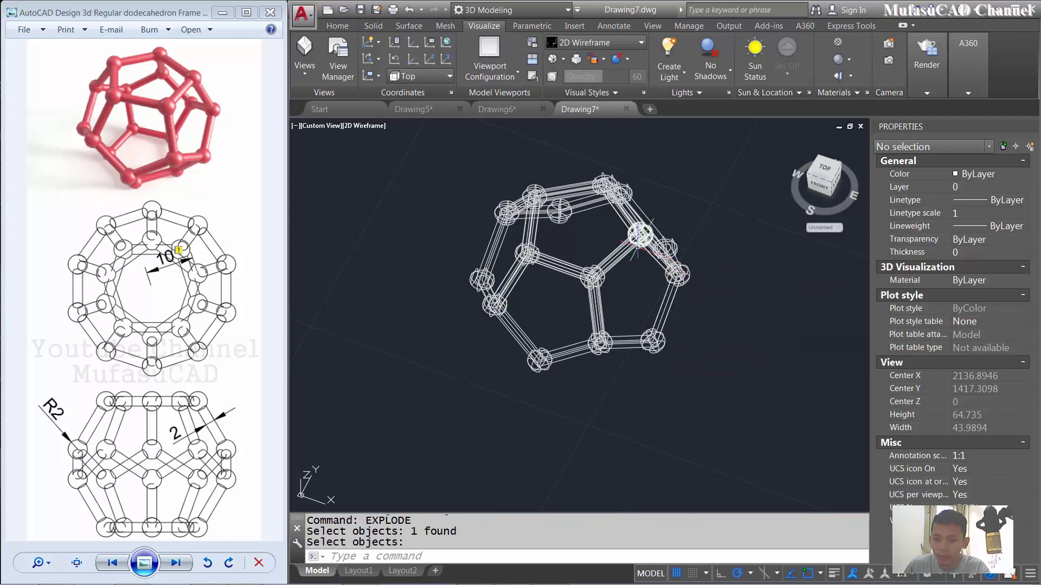
middle_drag(645, 283, 615, 310)
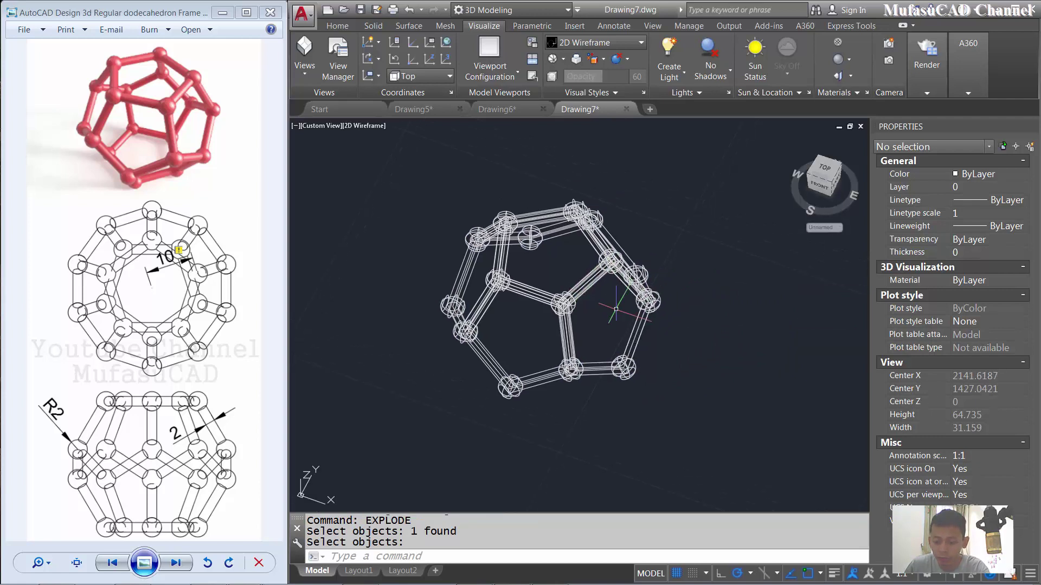
Union all 27 tubes and spheres into one solid frame.
text(uni)
key(Return)
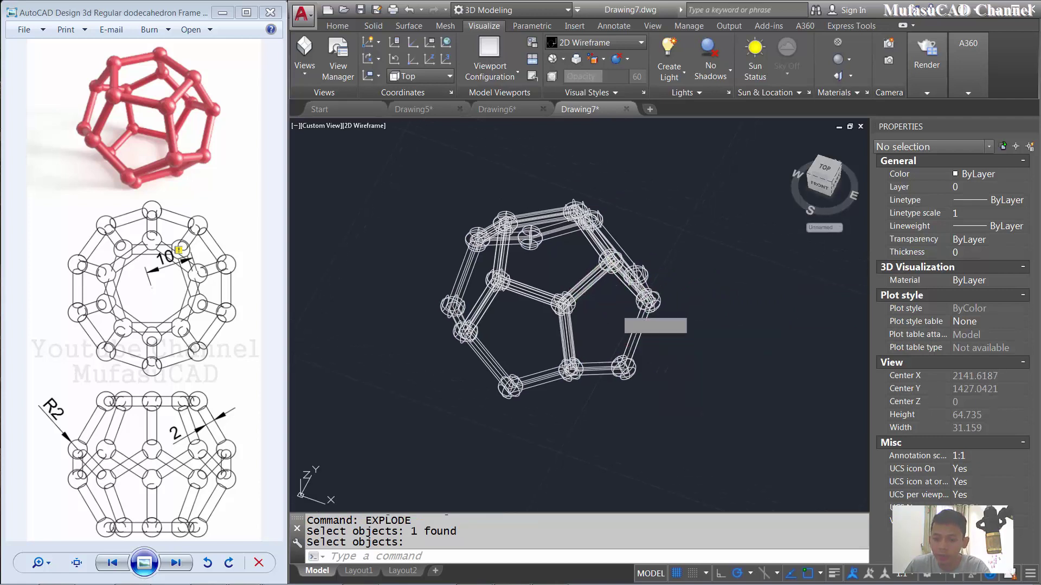
click(708, 164)
click(425, 428)
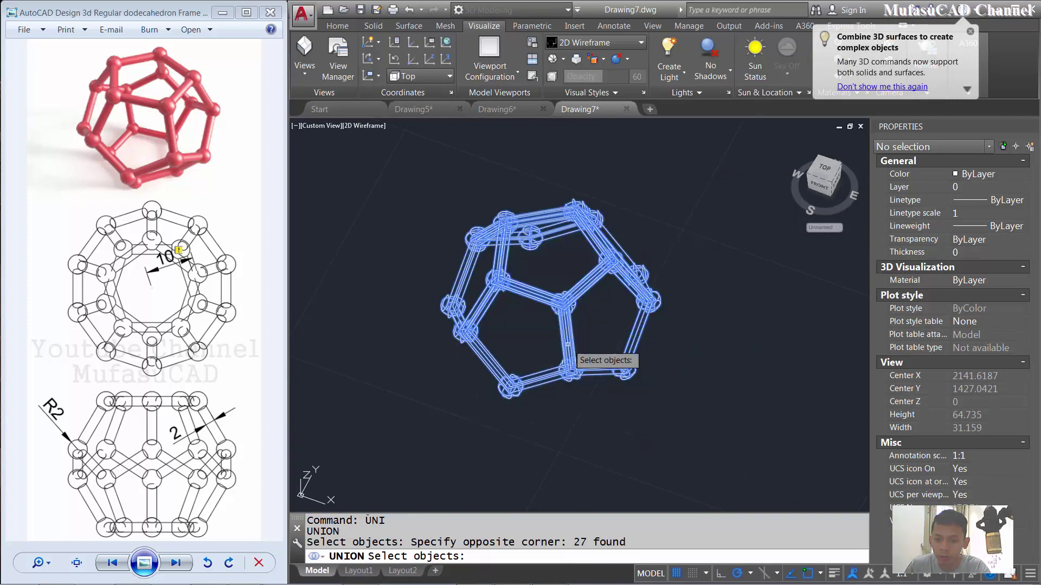
key(Return)
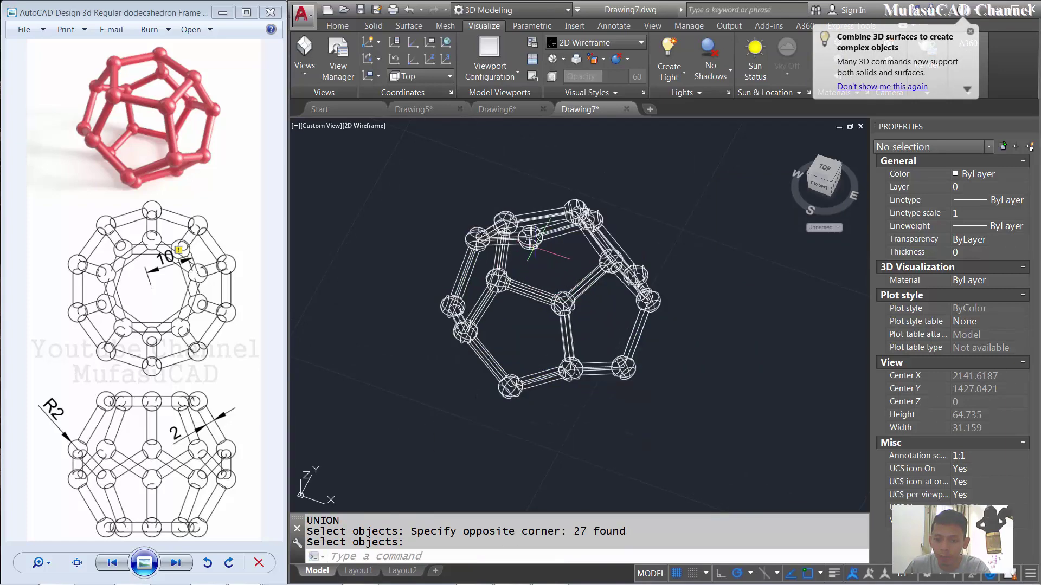
shift+middle_drag(583, 302, 607, 281)
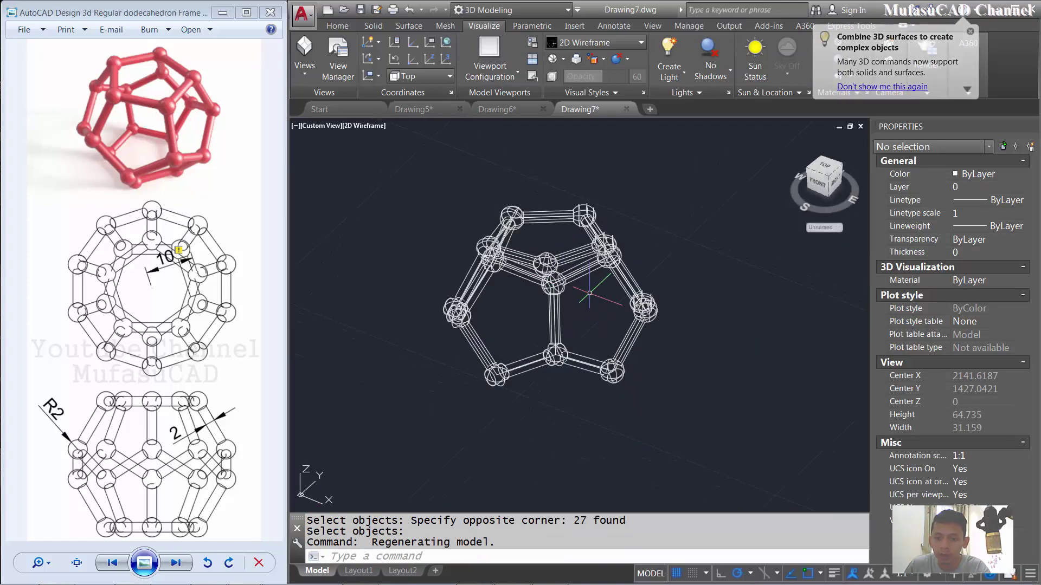
Switch to the Front view and recentre the frame.
click(323, 126)
click(352, 209)
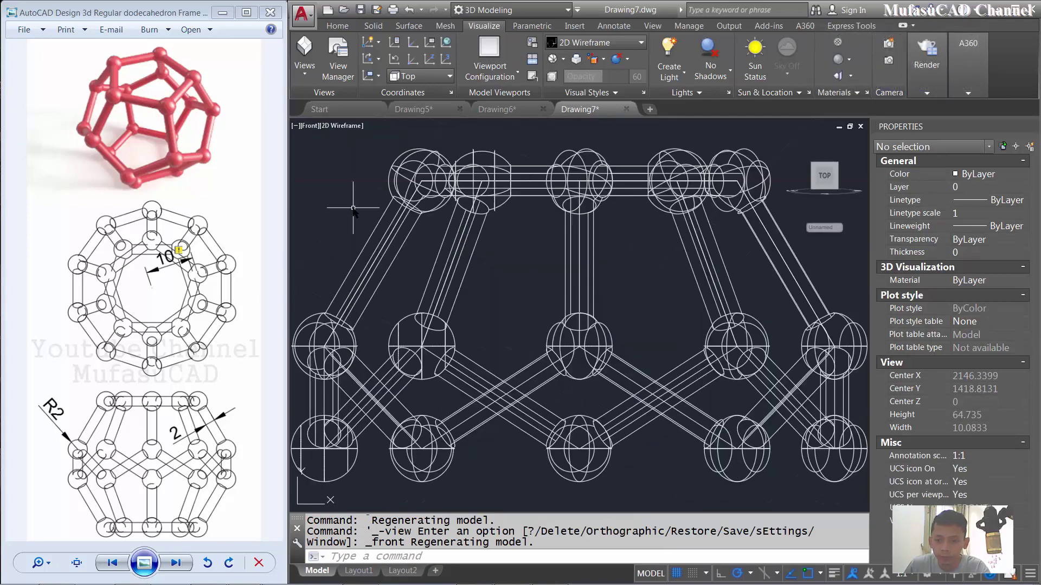
middle_drag(616, 268, 576, 263)
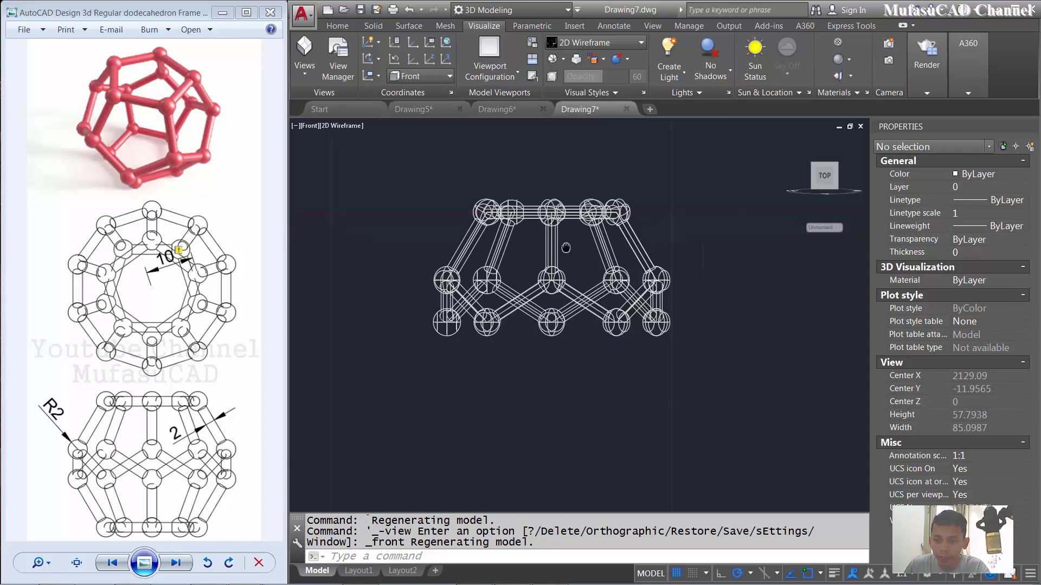
Mirror the frame about a horizontal line below it, keeping the original.
text(mi)
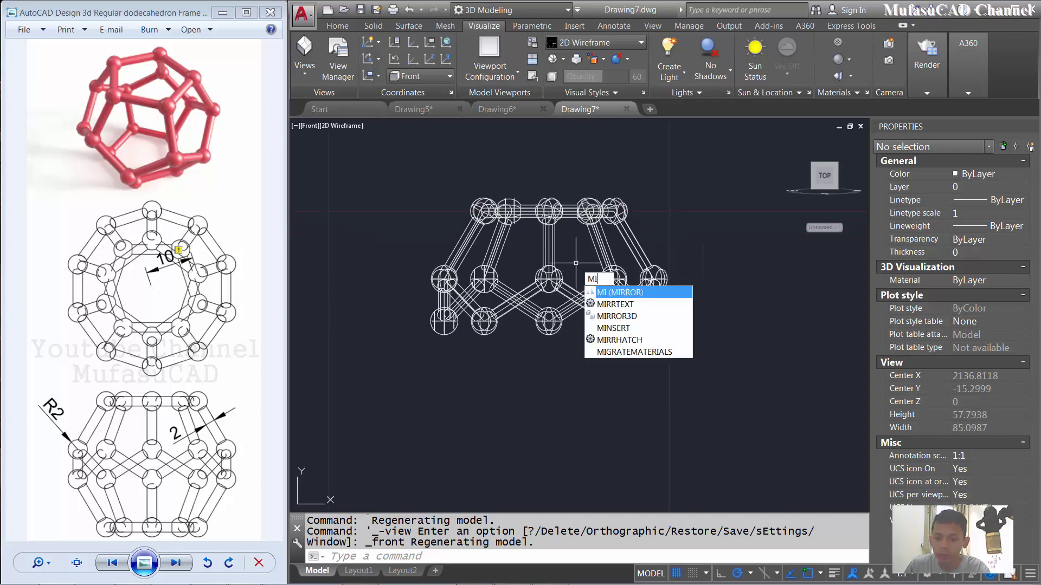
key(Return)
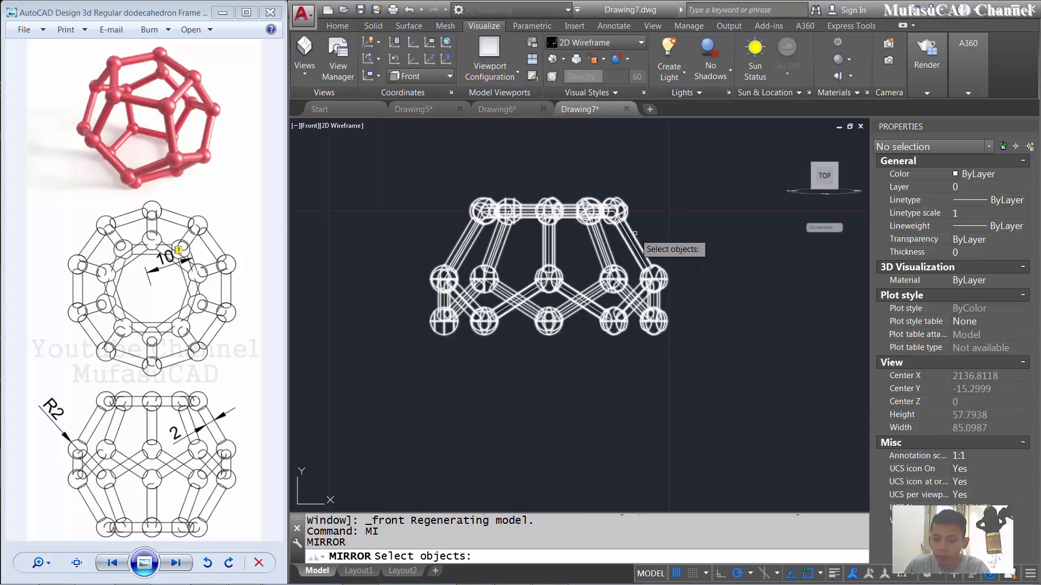
click(692, 222)
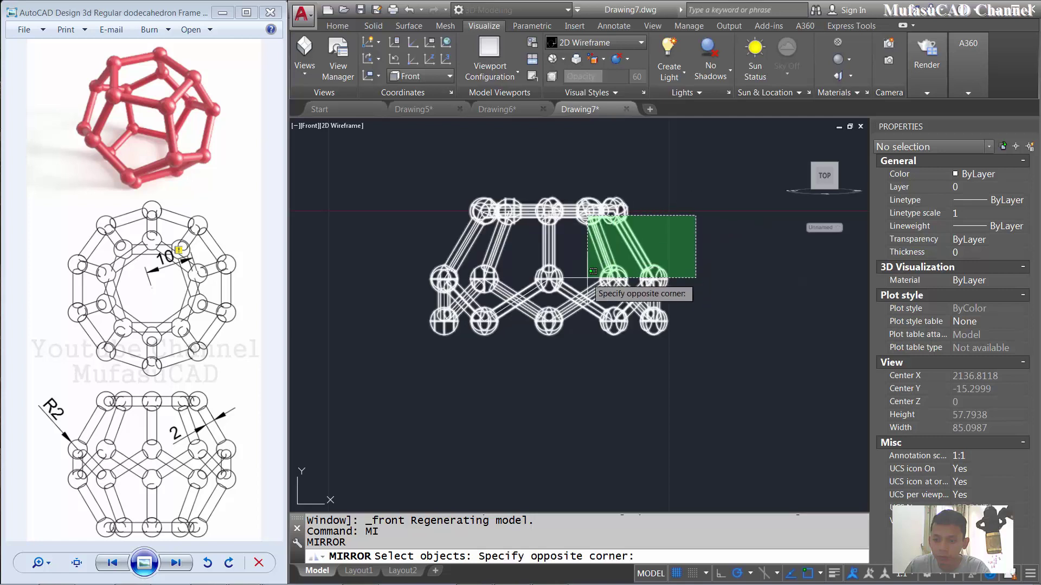
click(548, 293)
key(Return)
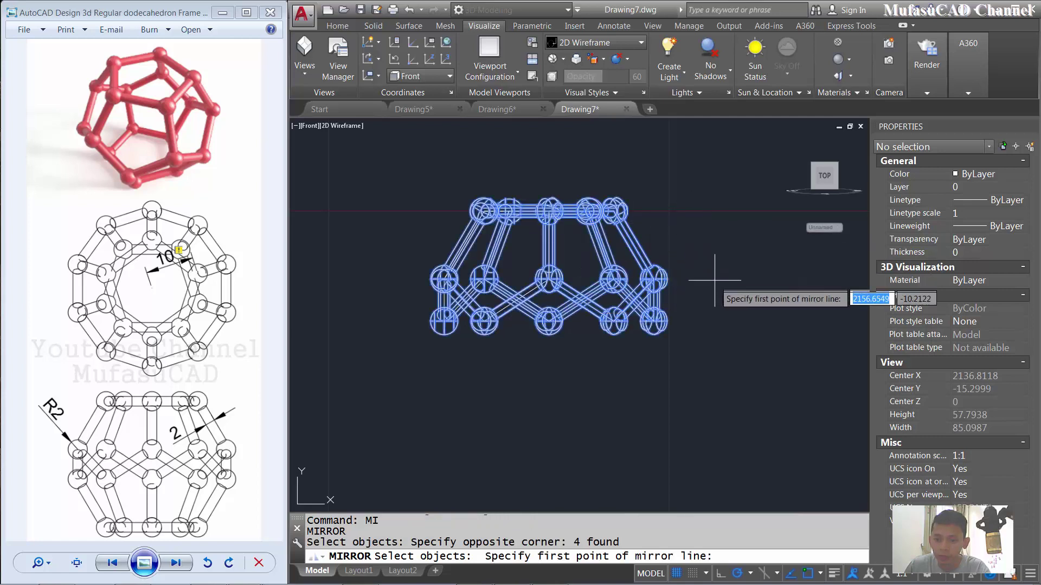
click(555, 369)
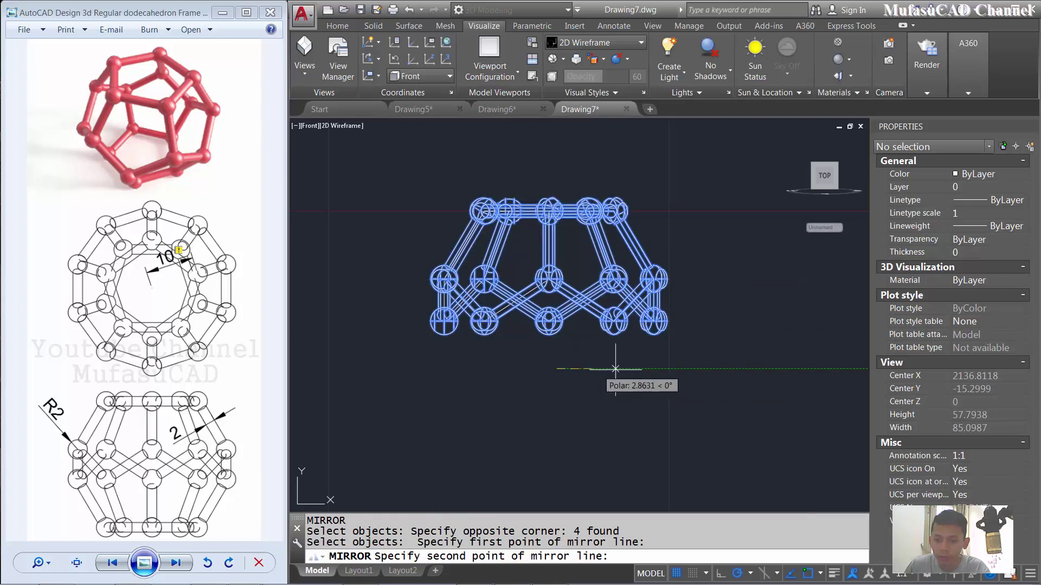
click(683, 369)
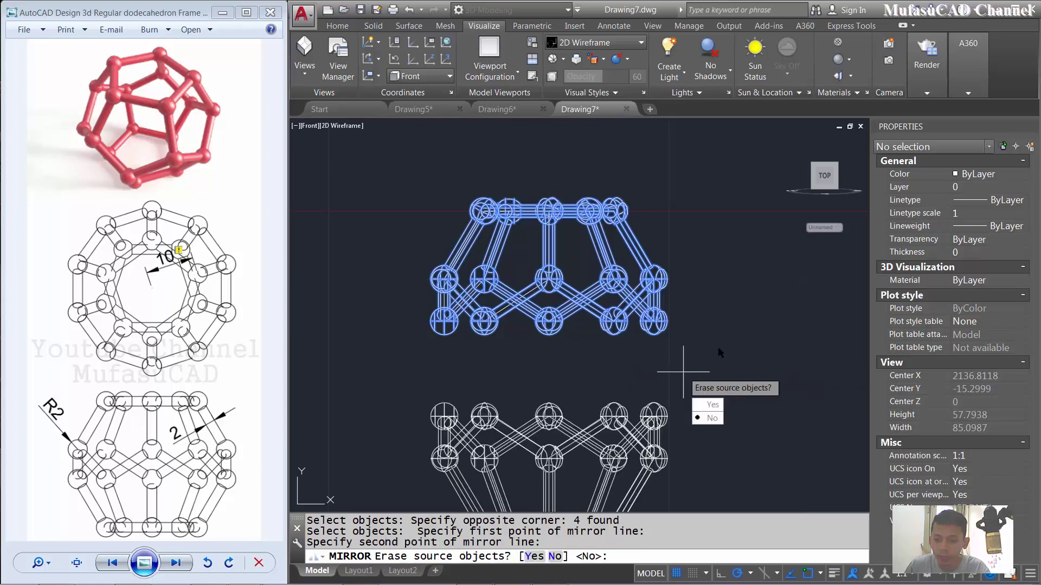
key(Return)
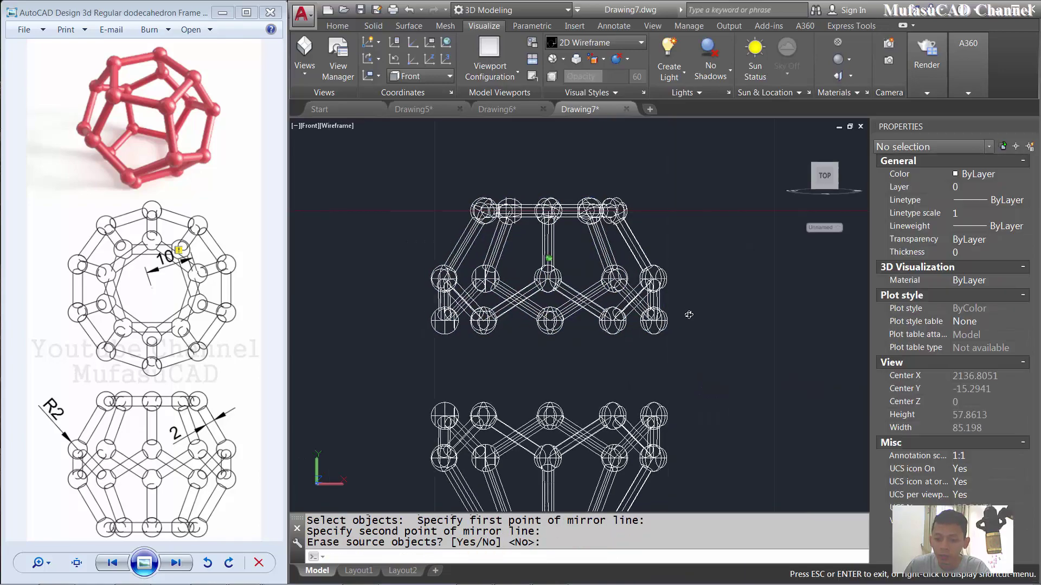
mouse_move(699, 319)
shift+middle_down()
mouse_move(672, 340)
mouse_move(671, 330)
shift+middle_up()
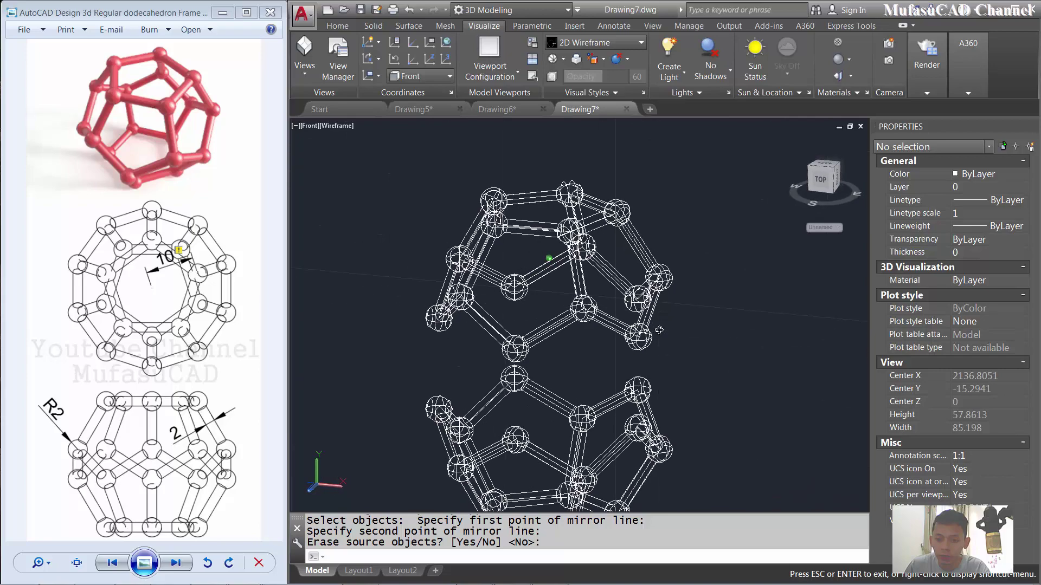
shift+middle_drag(671, 330, 493, 285)
text(a)
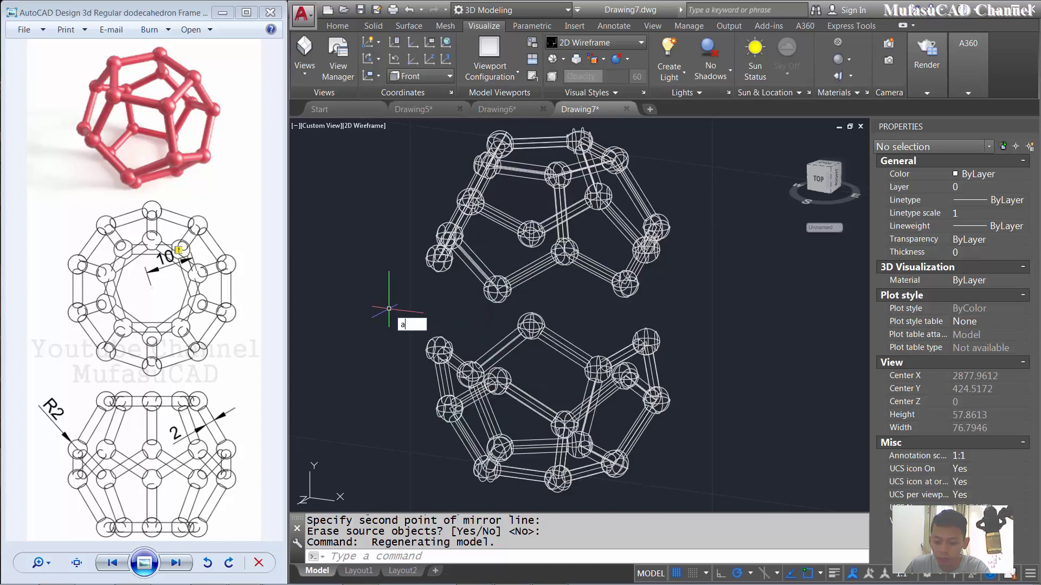
Align the upper half onto the lower half using two matching ball centres, without scaling.
text(lig)
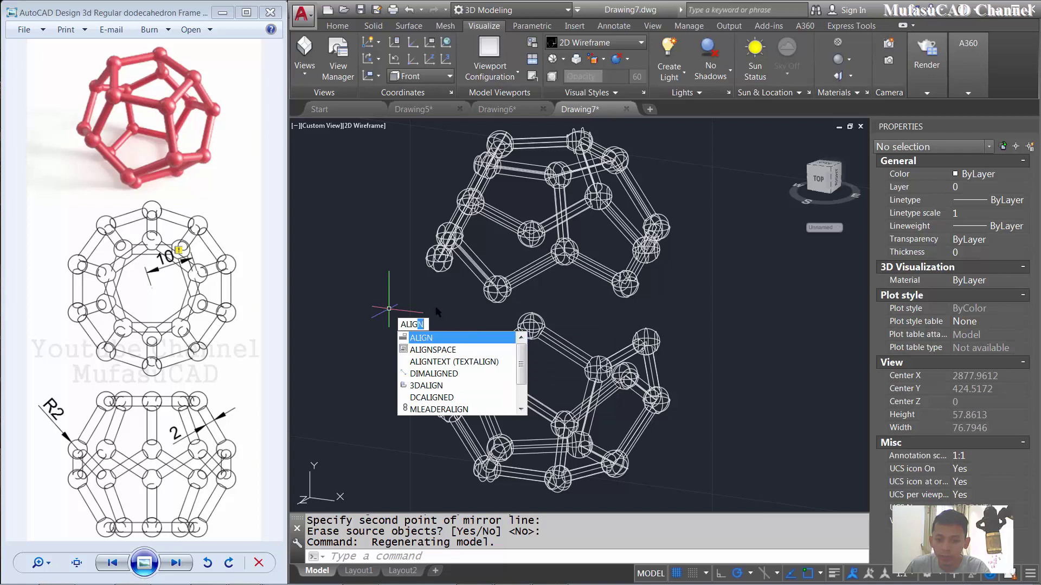
key(Return)
click(671, 282)
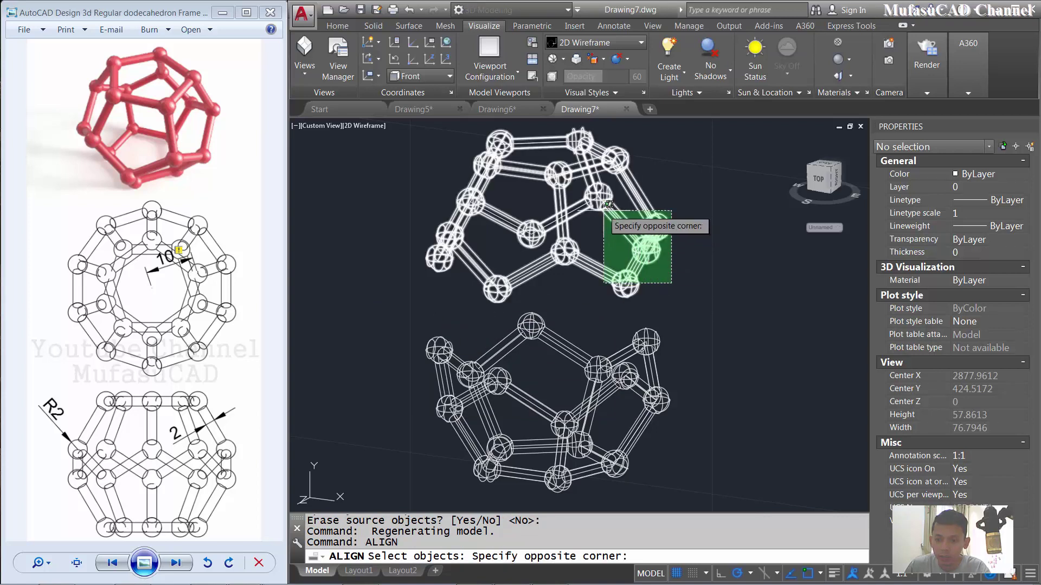
click(496, 152)
key(Return)
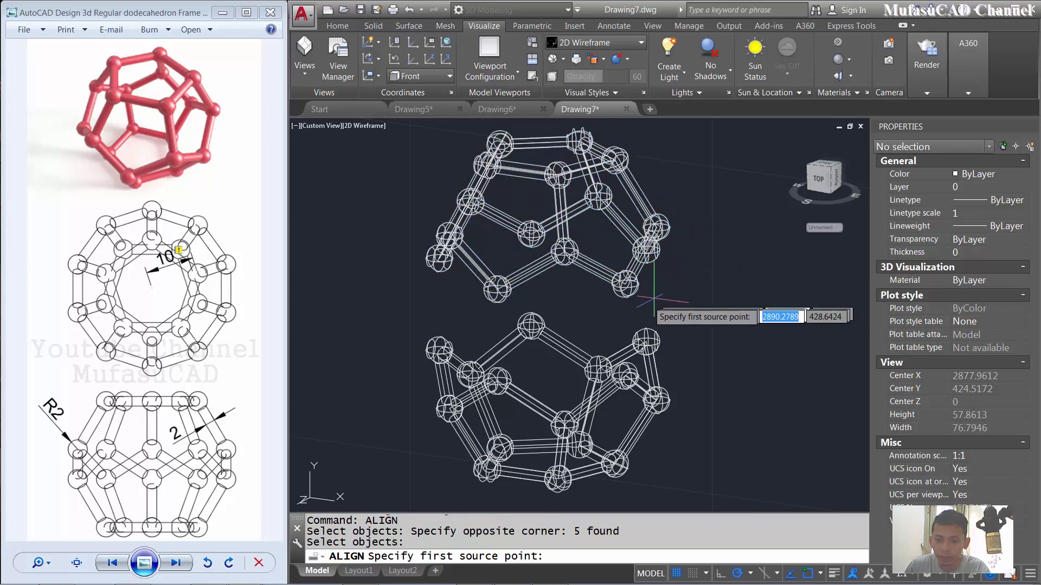
click(497, 290)
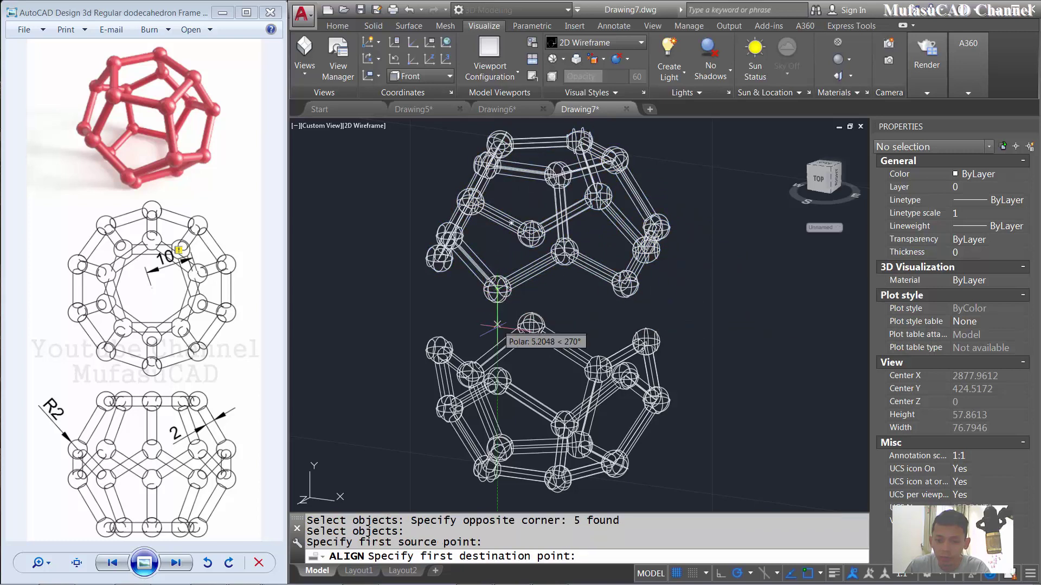
click(449, 408)
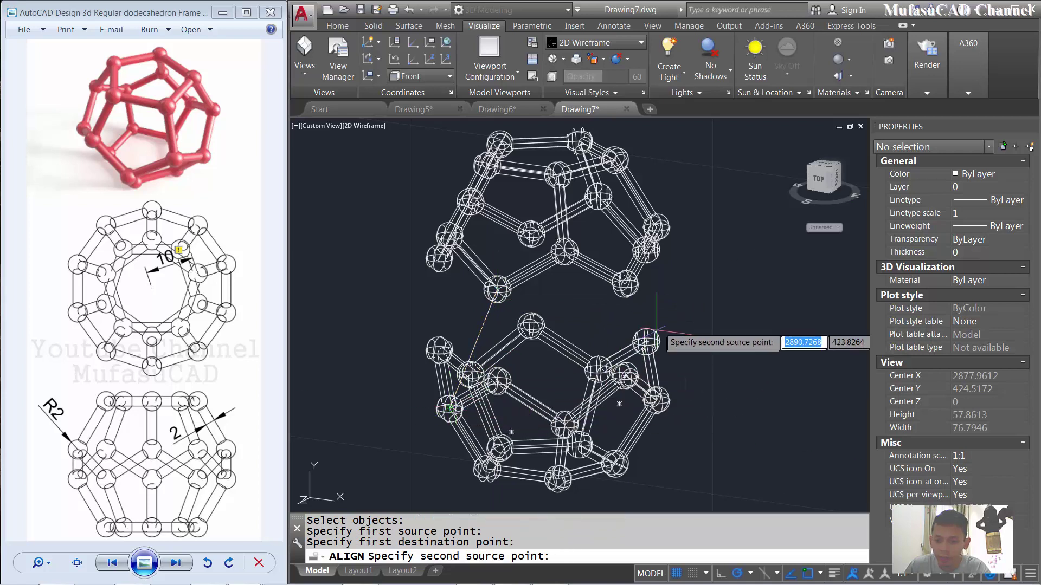
click(625, 282)
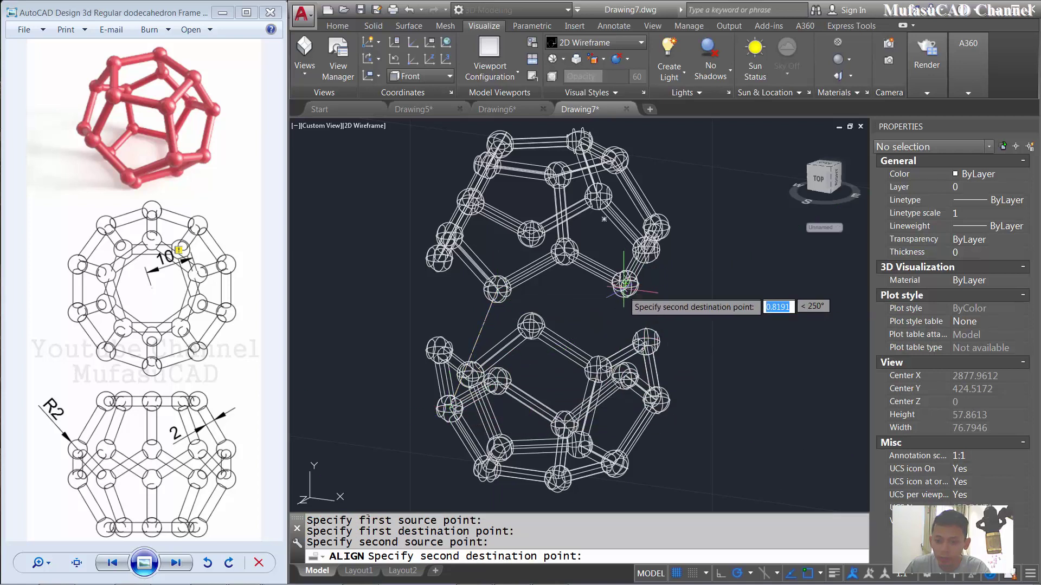
click(565, 426)
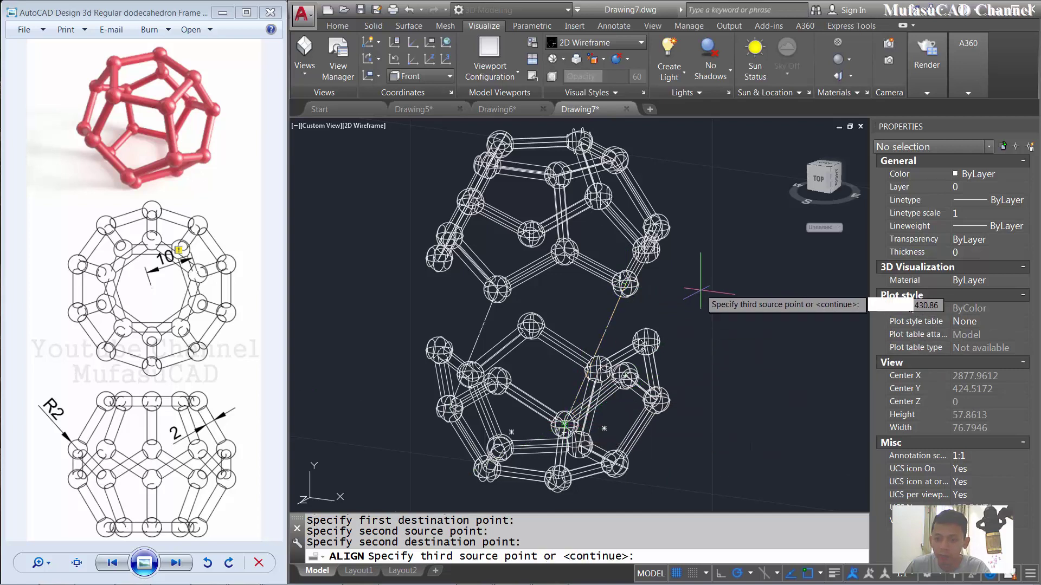
key(Return)
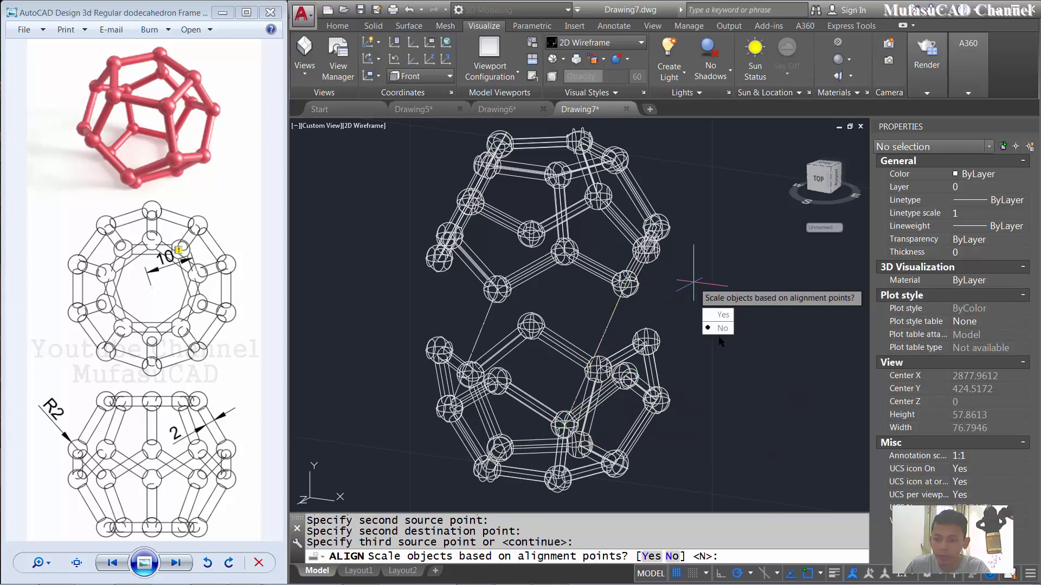
key(Return)
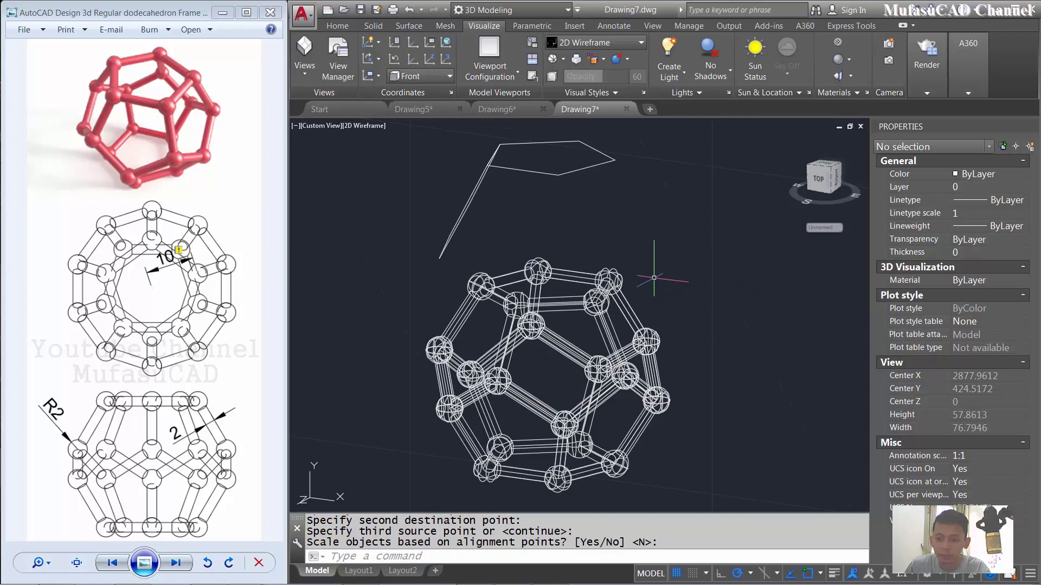
mouse_move(650, 276)
middle_down()
mouse_move(624, 246)
mouse_move(627, 305)
mouse_move(612, 187)
middle_up()
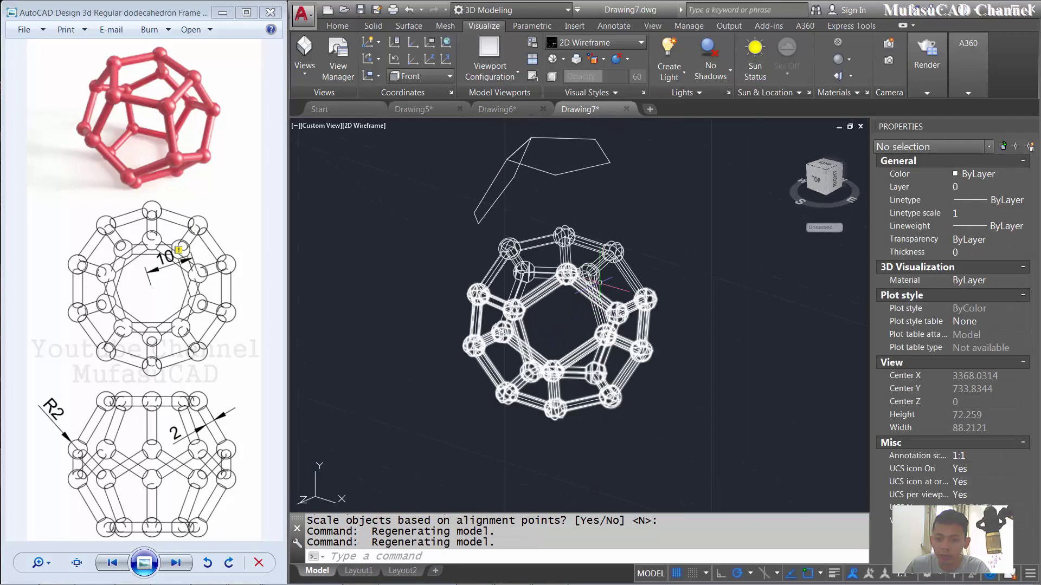
Delete the two leftover guide polylines.
click(613, 187)
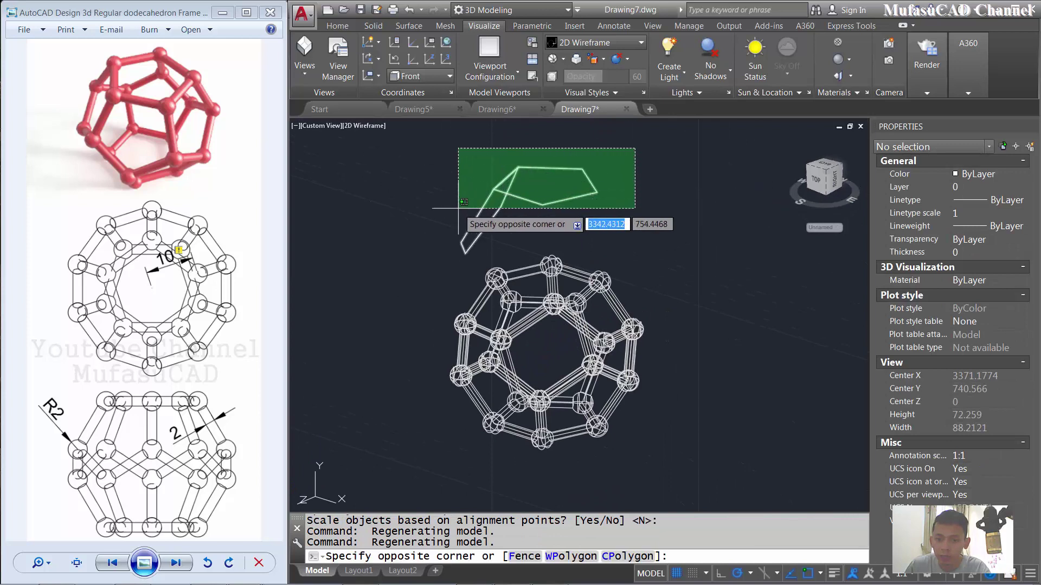
click(442, 227)
key(Delete)
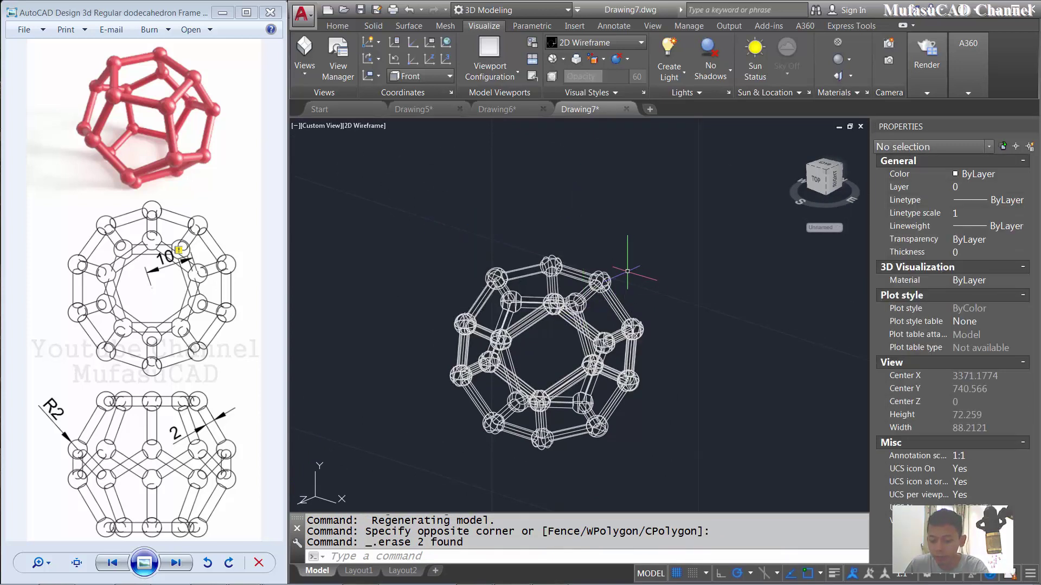
Union all seven frame parts into one solid and apply the Realistic visual style.
text(uni)
key(Return)
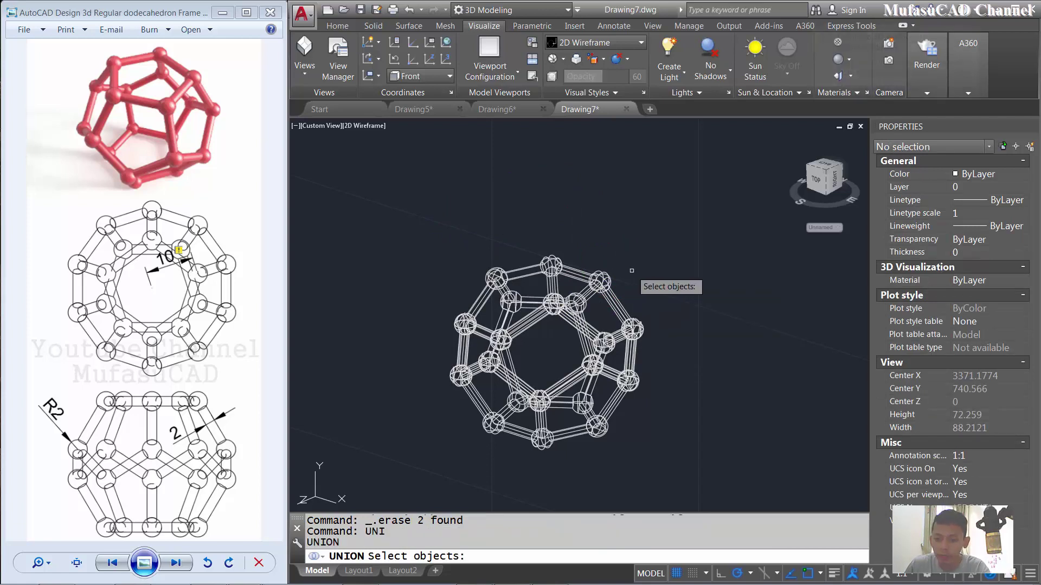
click(651, 272)
click(576, 395)
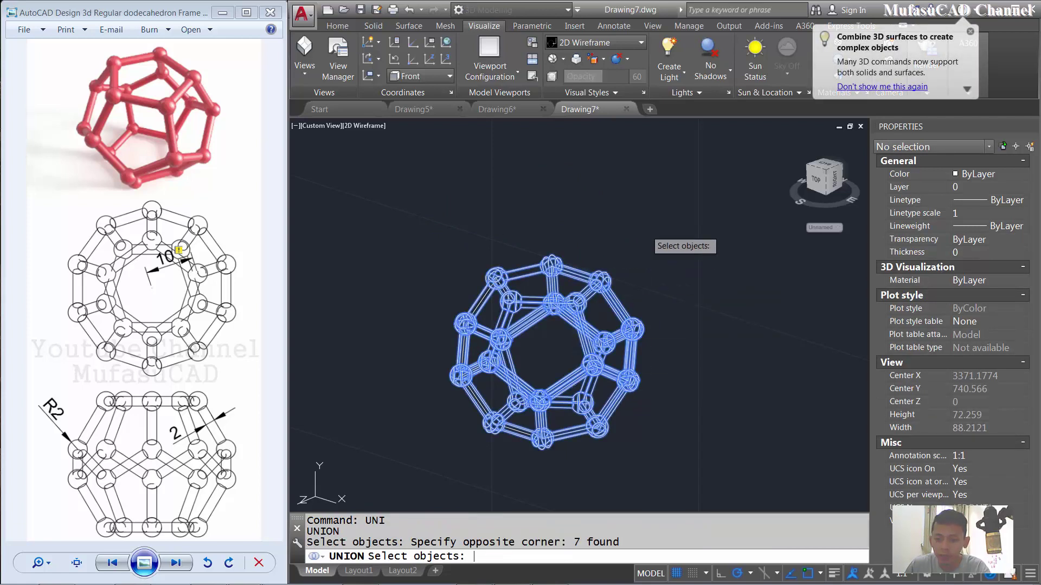
key(Return)
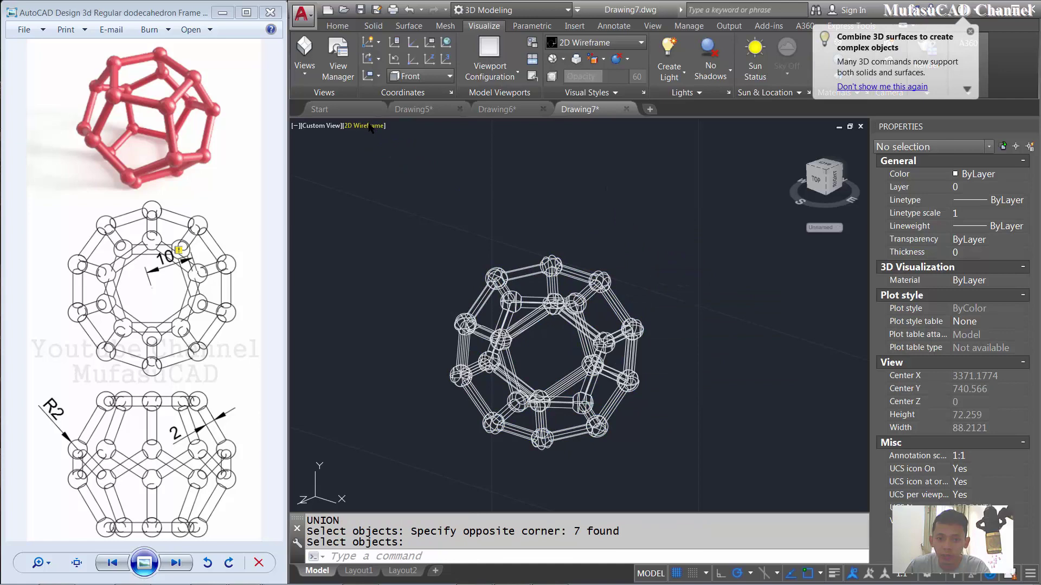
click(369, 125)
click(404, 195)
Orbit around the shaded dodecahedron and turn off the grid.
scroll(607, 228, down, 2)
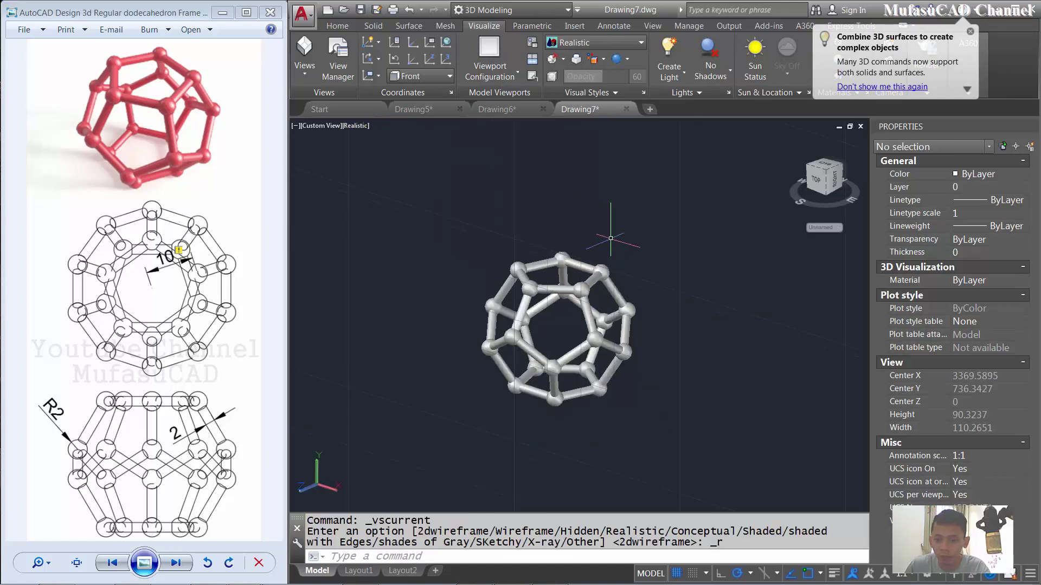
mouse_move(607, 231)
shift+middle_down()
mouse_move(597, 311)
mouse_move(499, 297)
mouse_move(534, 298)
shift+middle_up()
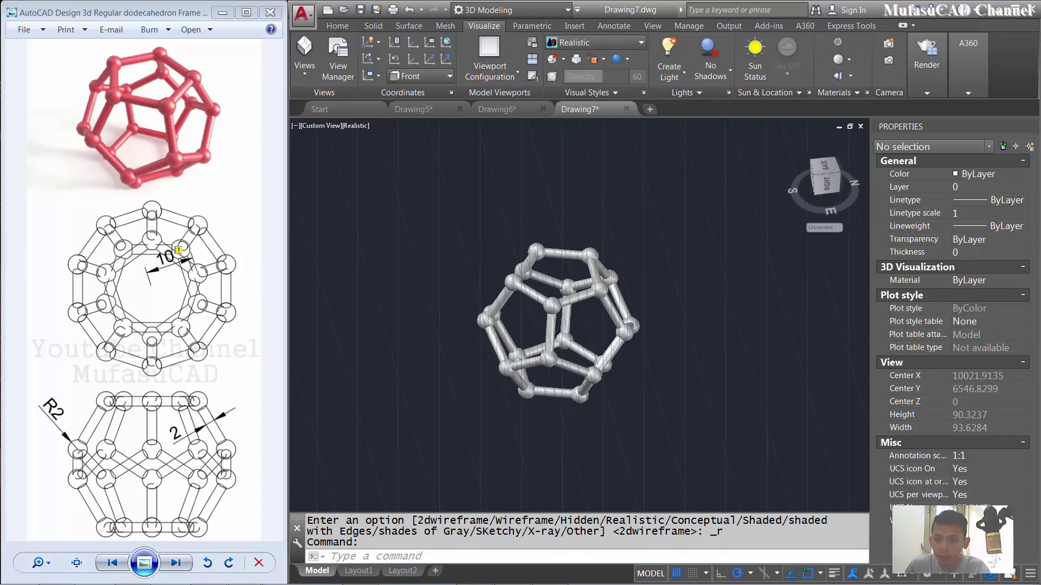
scroll(579, 305, up, 1)
shift+middle_drag(534, 298, 592, 304)
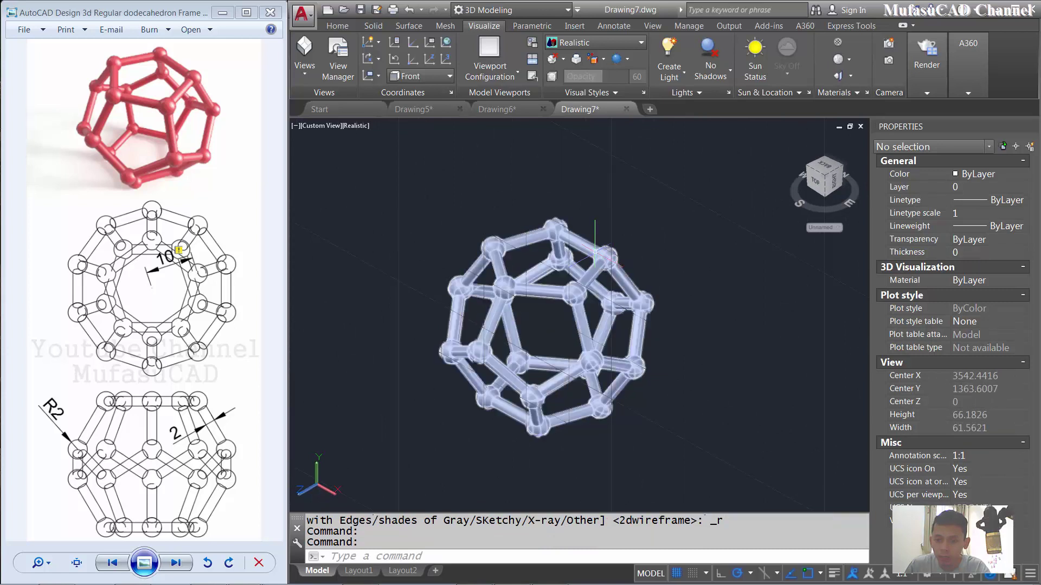
key(F7)
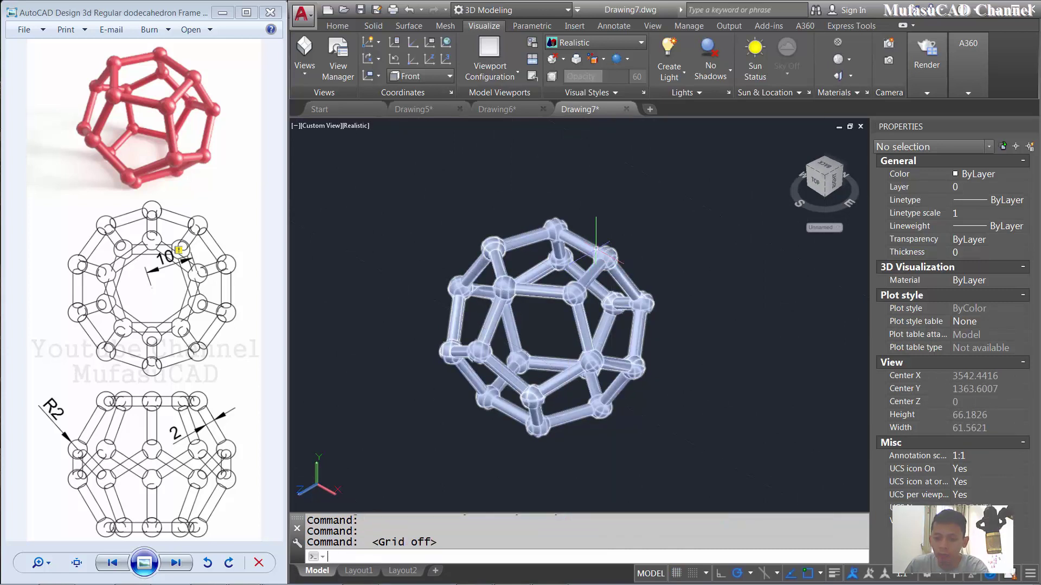
Set the 2D Wireframe visual style and the Top view.
click(358, 126)
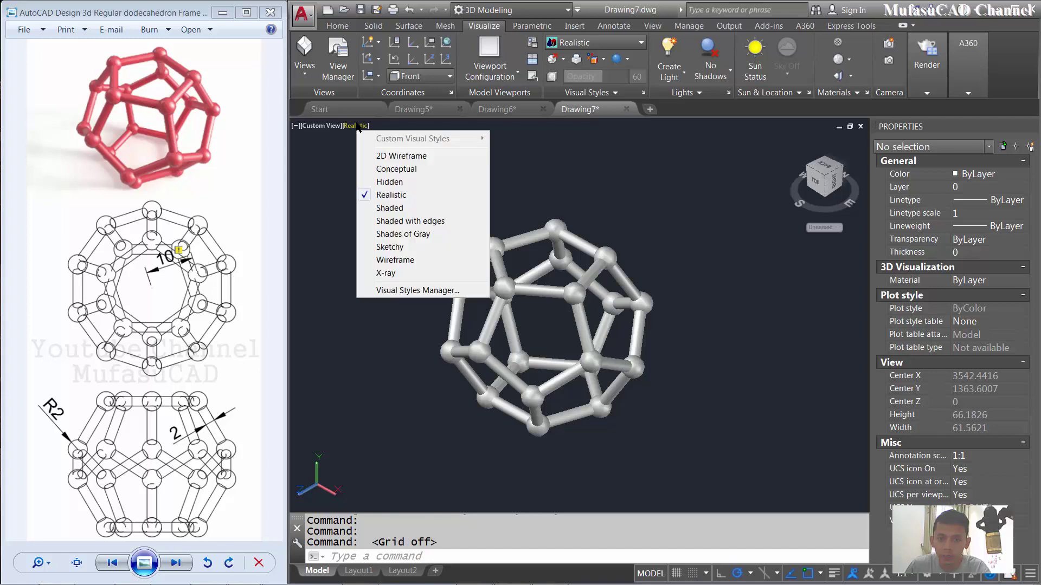
click(398, 158)
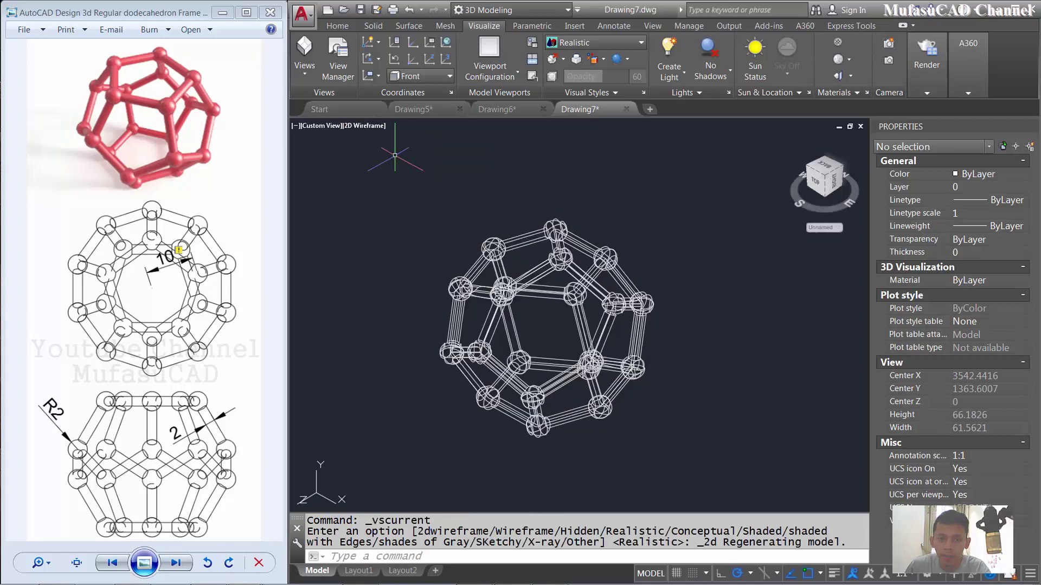
click(318, 126)
click(346, 157)
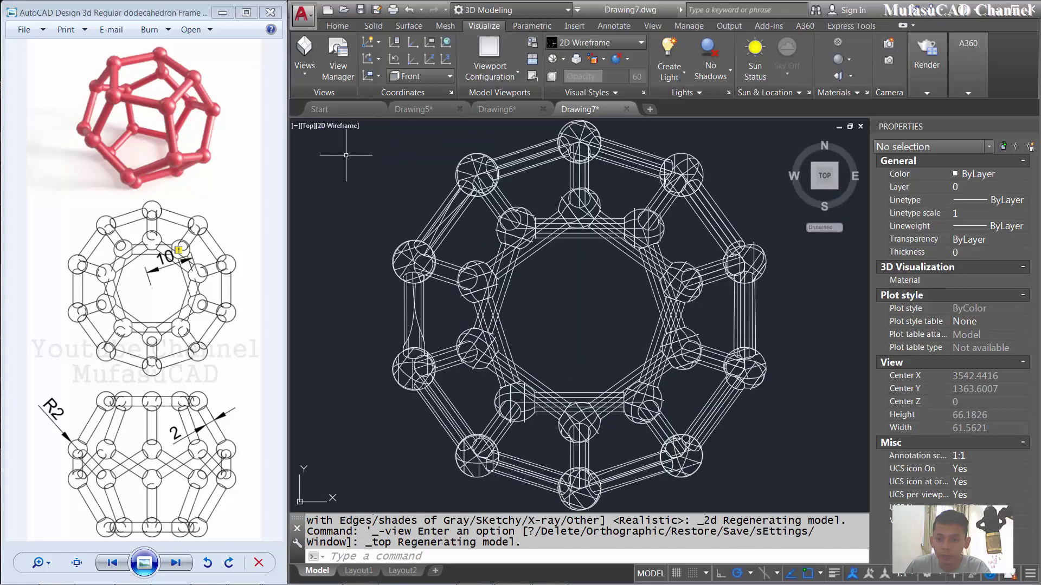
scroll(566, 298, down, 4)
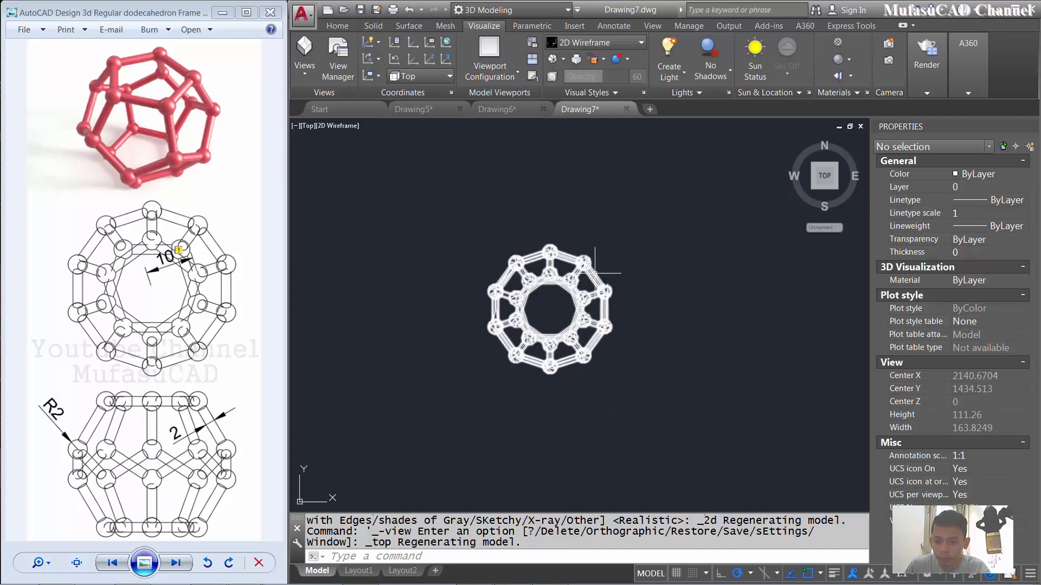
Draw a planar surface as a ground plane spanning beneath the dodecahedron.
scroll(634, 307, down, 1)
text(pla)
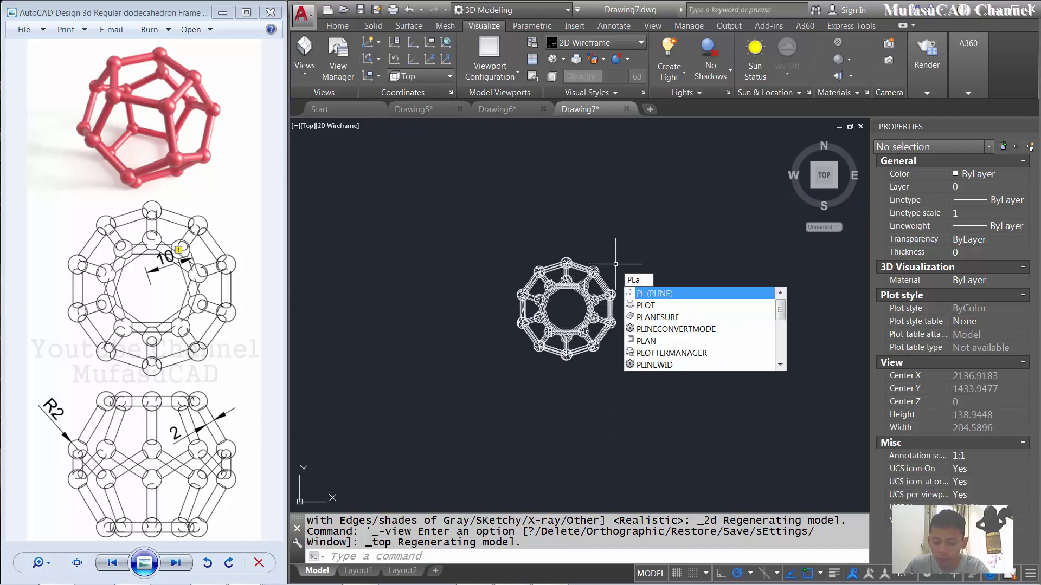
text(n)
click(649, 306)
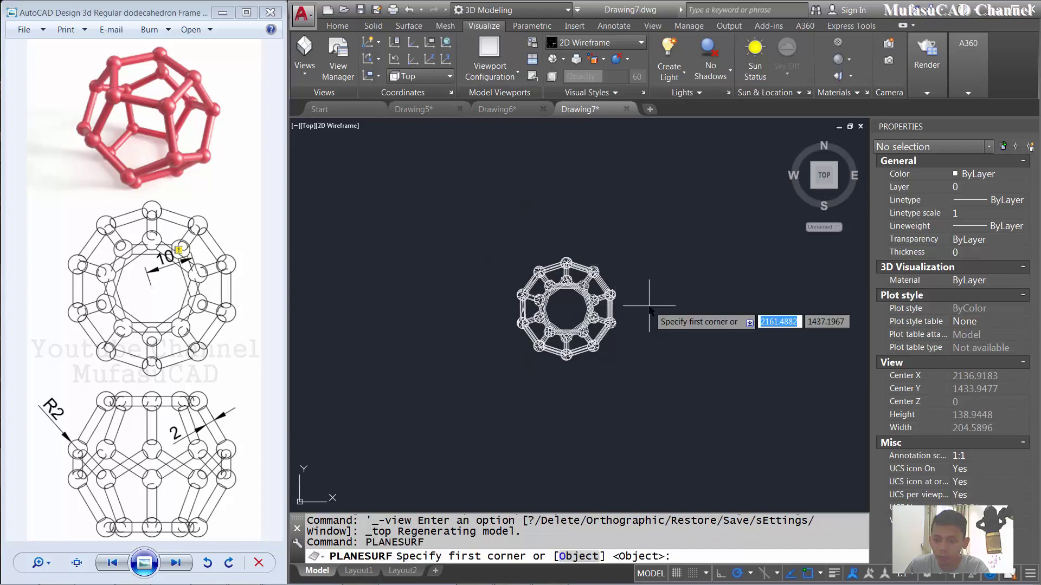
click(416, 179)
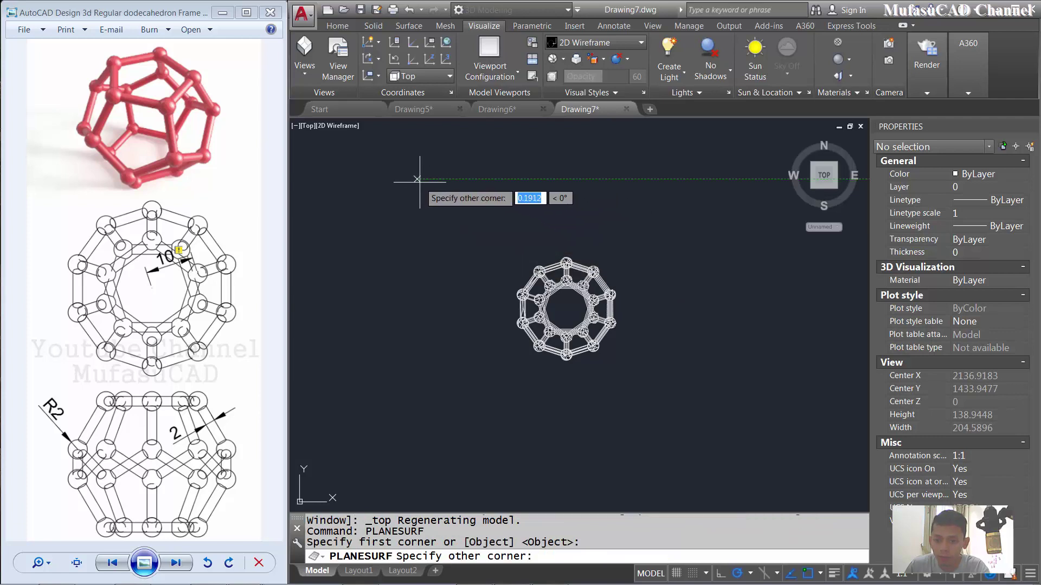
click(736, 428)
middle_drag(649, 363, 616, 329)
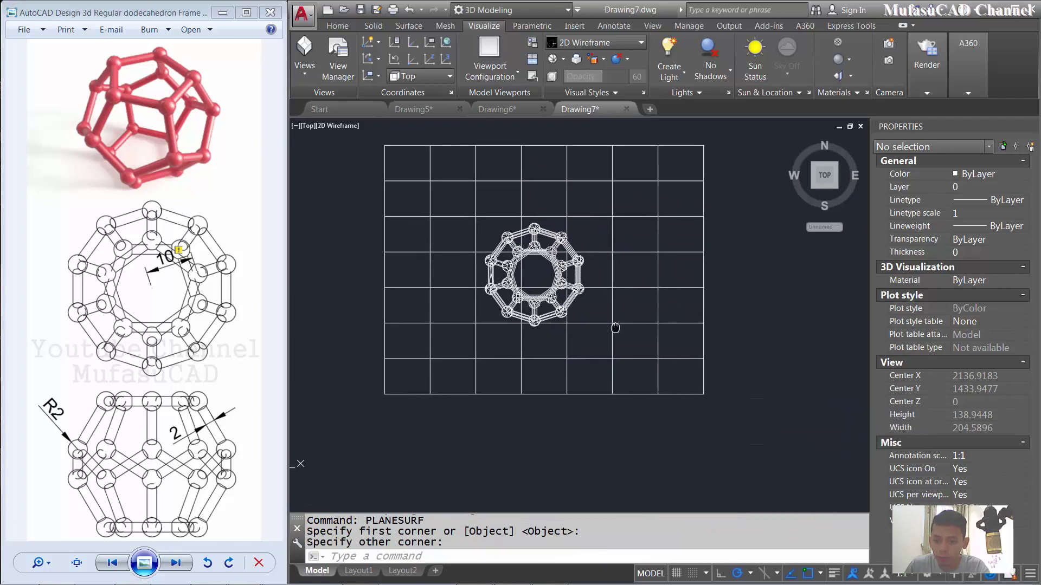
Place a camera at the lower left aimed at the dodecahedron.
text(cm)
key(Return)
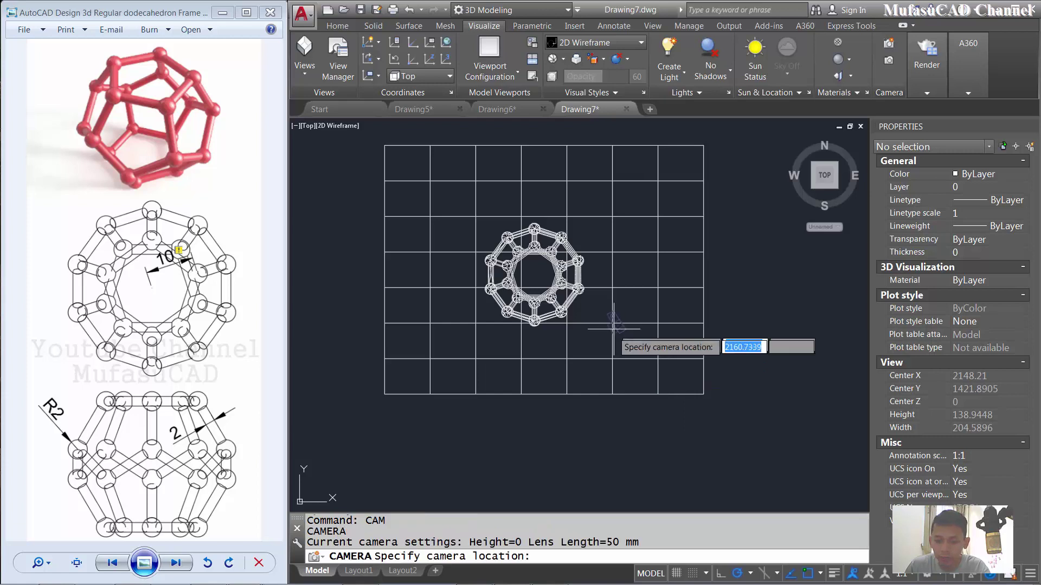
click(414, 431)
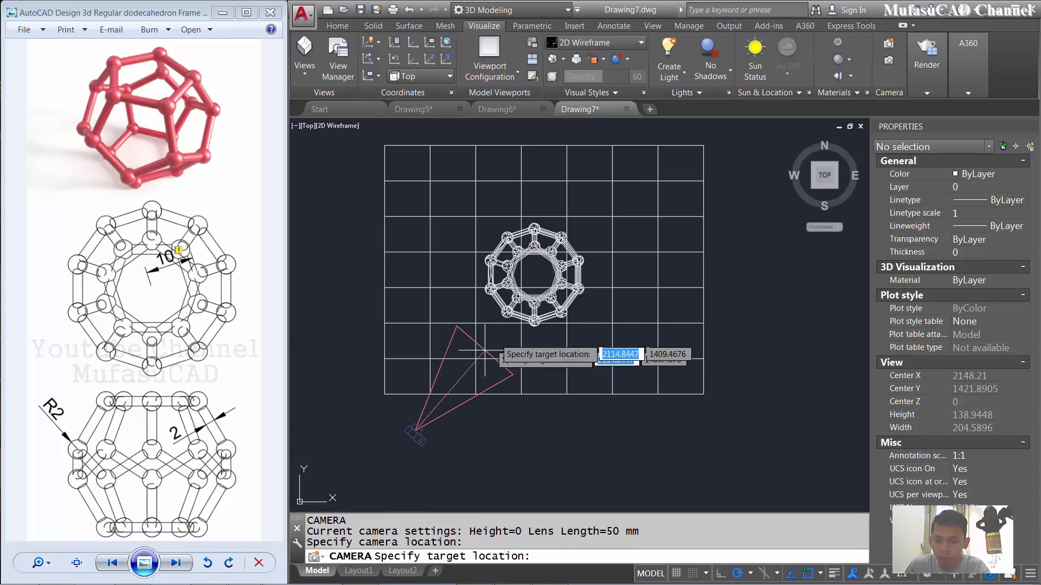
click(588, 208)
key(Return)
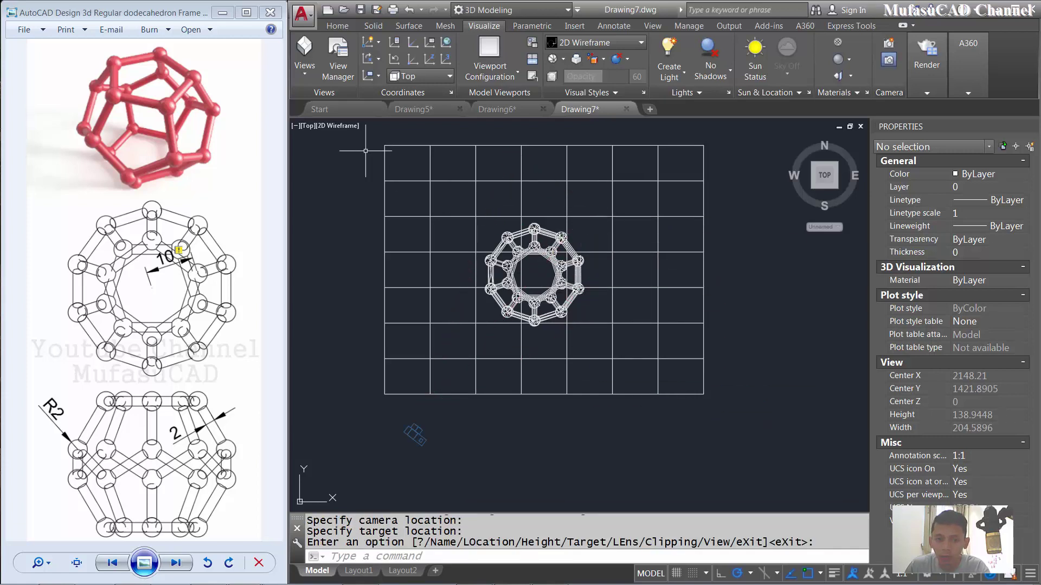
click(307, 128)
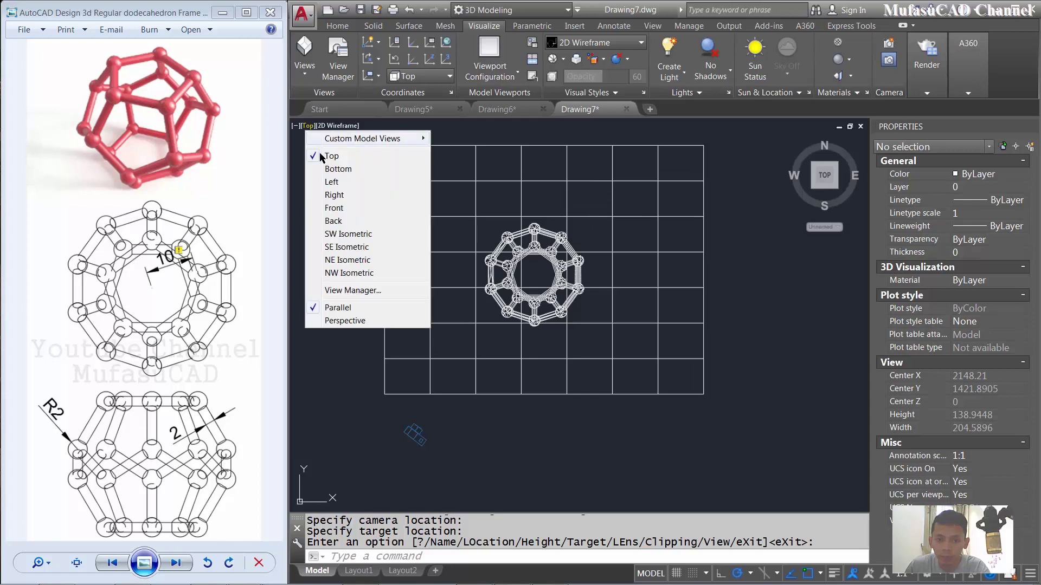
In Left view, move the dodecahedron up to rest on the ground plane.
click(337, 188)
text(m)
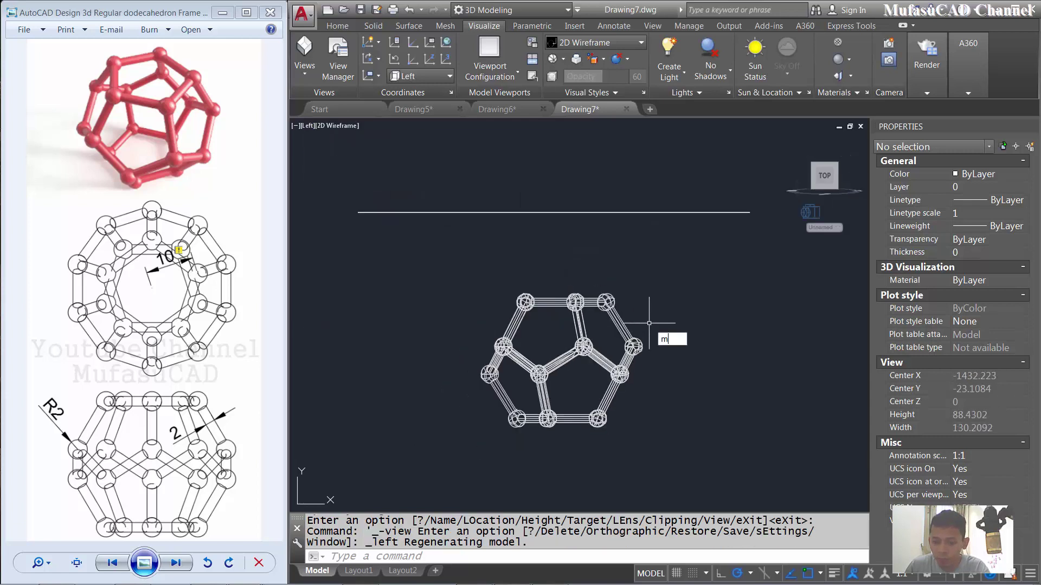
key(Return)
click(671, 294)
click(548, 428)
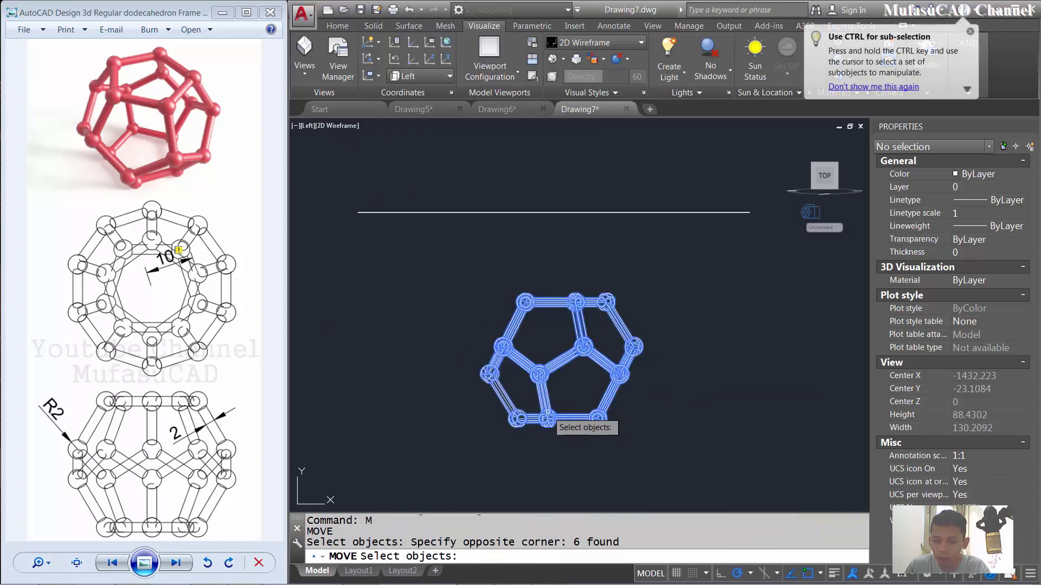
key(Return)
click(734, 474)
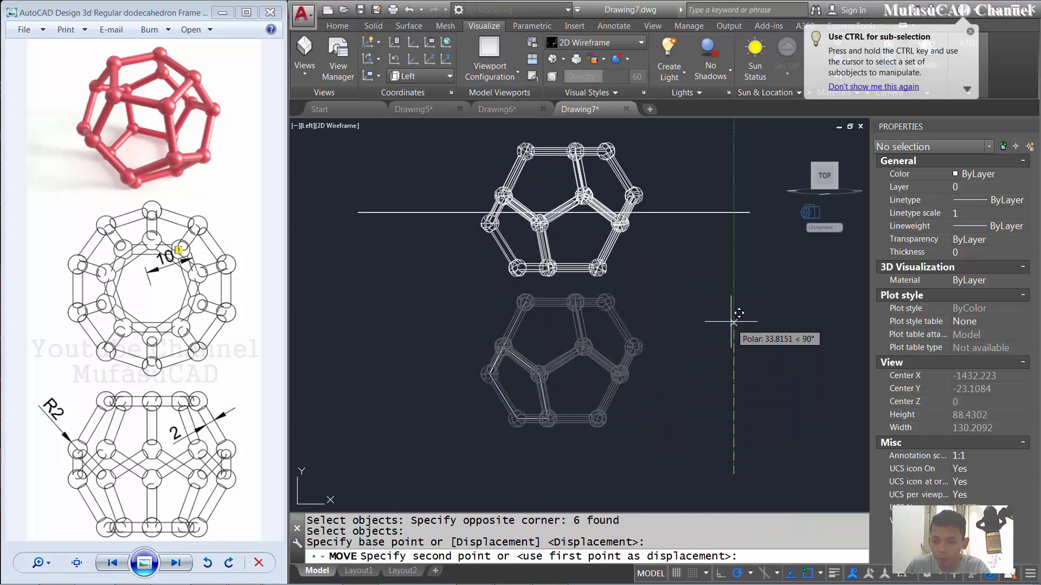
click(734, 259)
Delete the two leftover polylines.
click(561, 270)
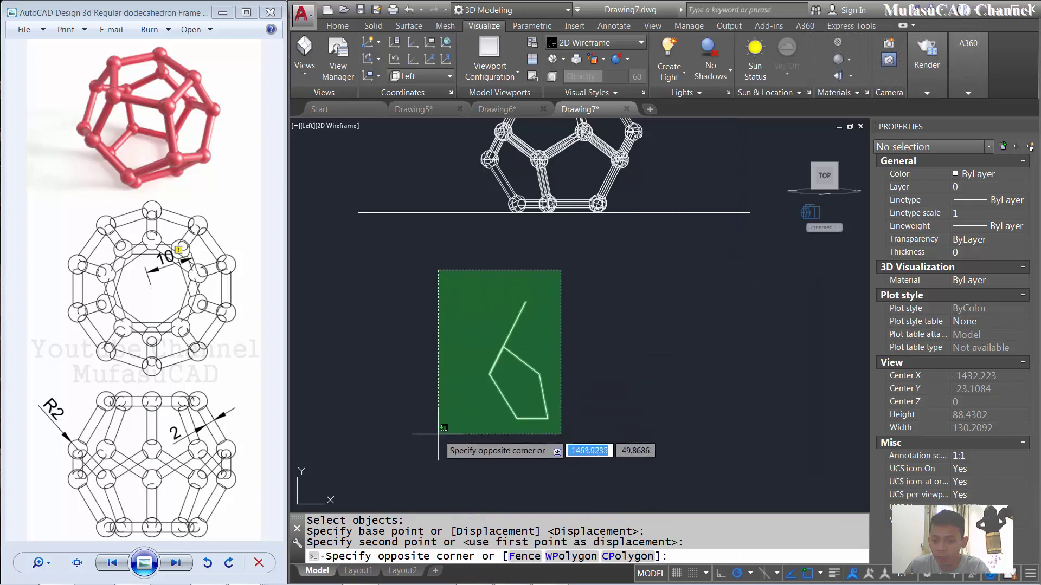
click(438, 434)
key(Delete)
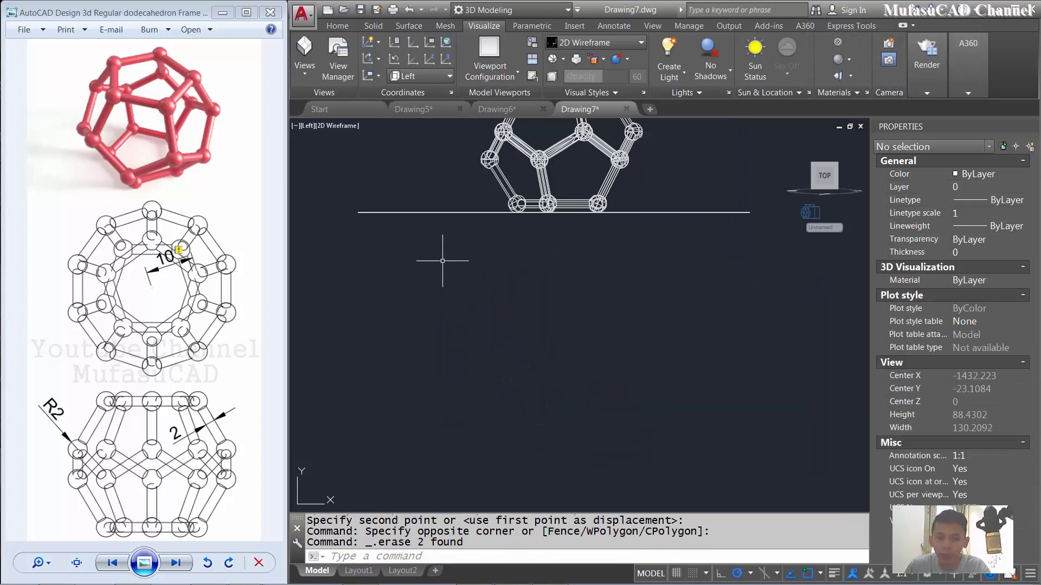
click(307, 126)
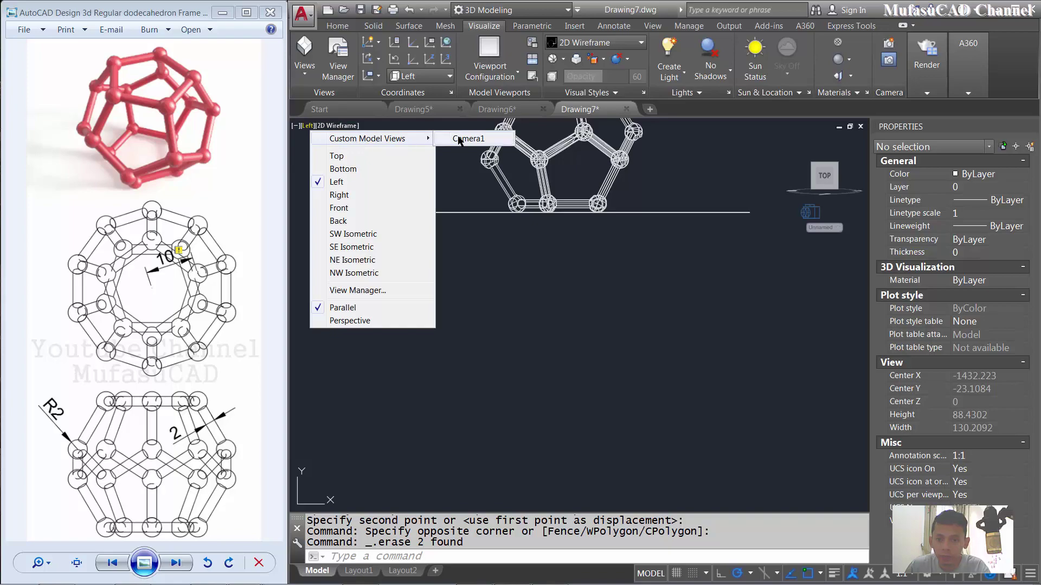
Switch to the Camera1 view and shade the frame in the Realistic style.
click(458, 140)
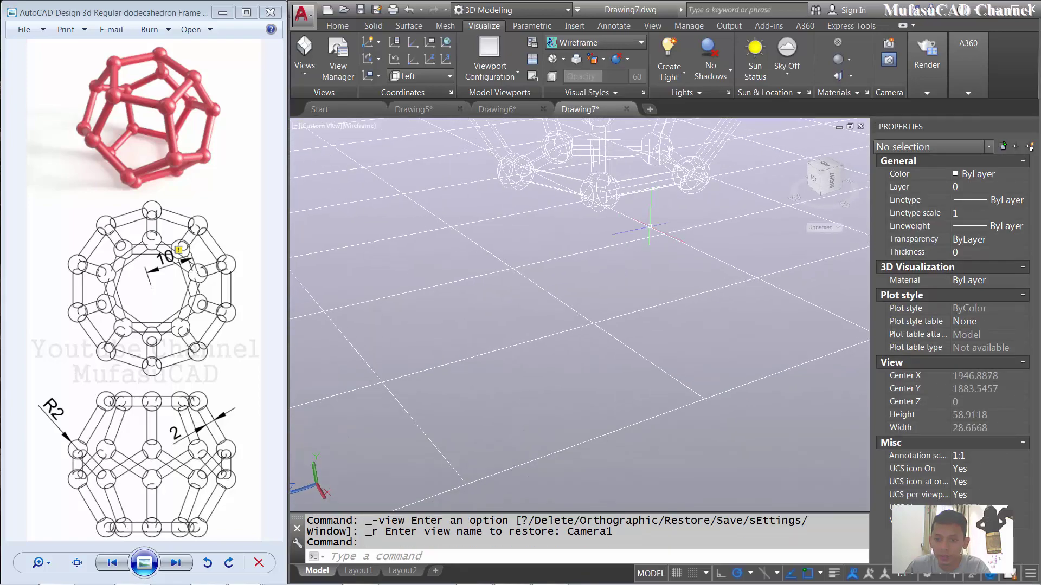
mouse_move(650, 226)
shift+middle_down()
mouse_move(572, 284)
mouse_move(639, 314)
mouse_move(486, 320)
shift+middle_up()
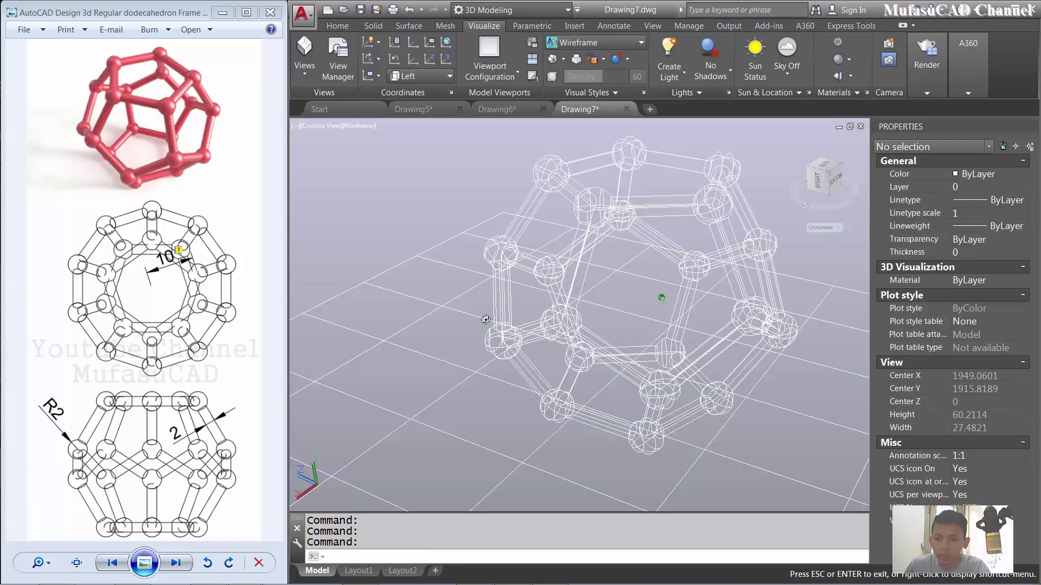
click(360, 125)
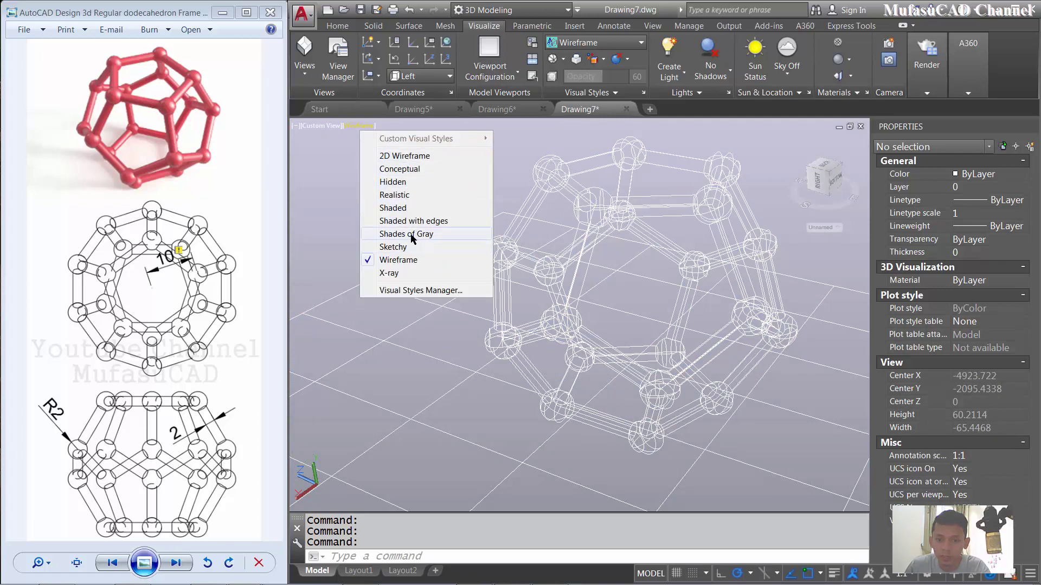
click(398, 195)
middle_drag(542, 239, 562, 263)
text(RMAT)
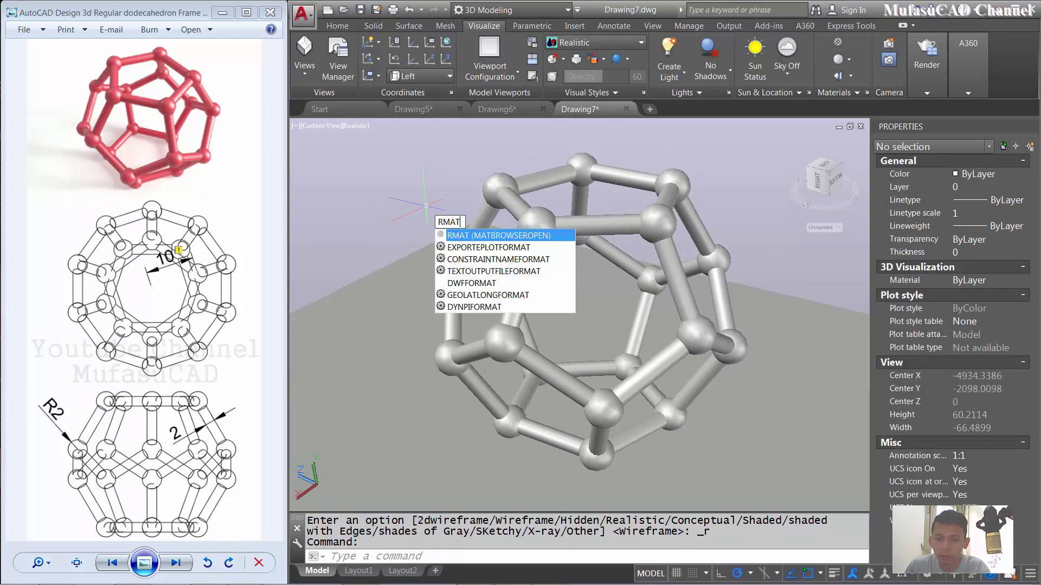
Assign the Smooth - Burnt Red material to the whole dodecahedron via RMAT.
key(Return)
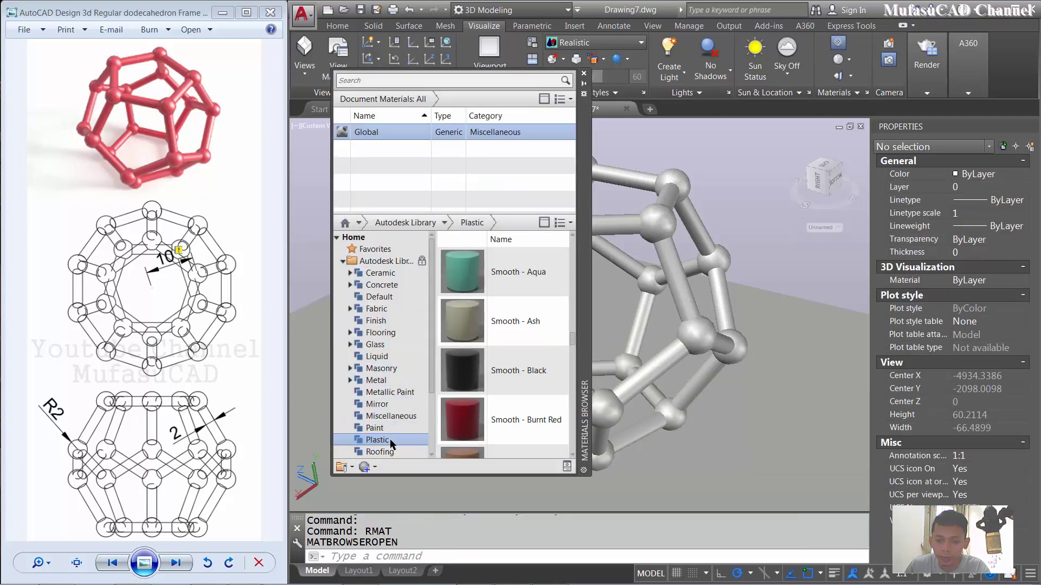
mouse_move(504, 420)
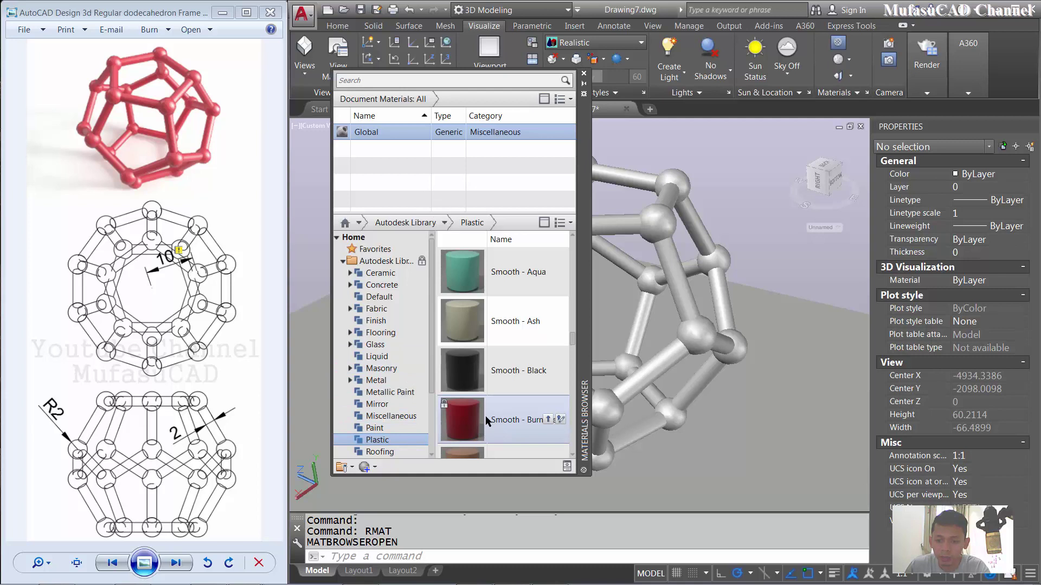
key(ctrl+a)
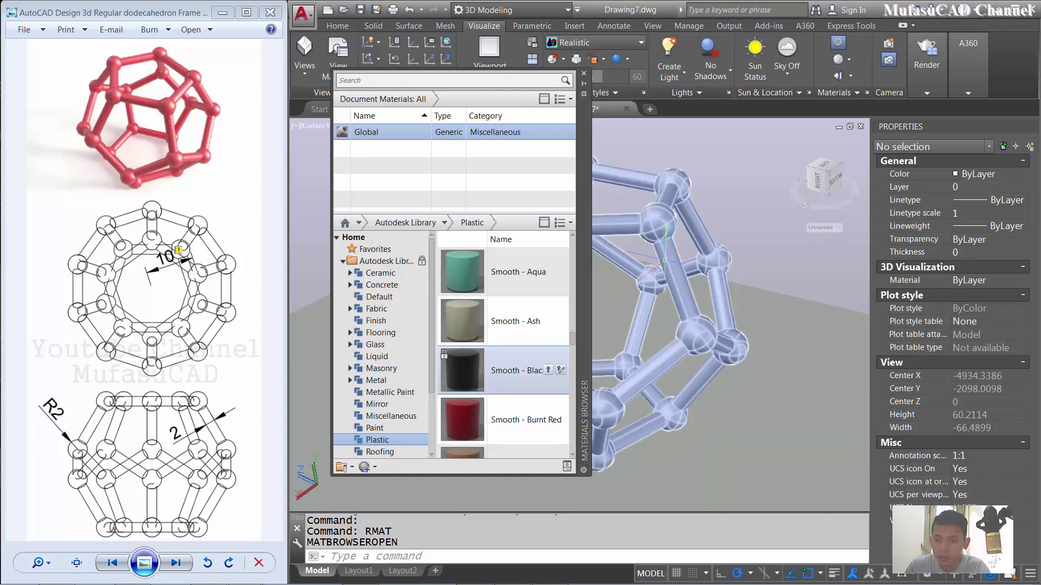
click(665, 261)
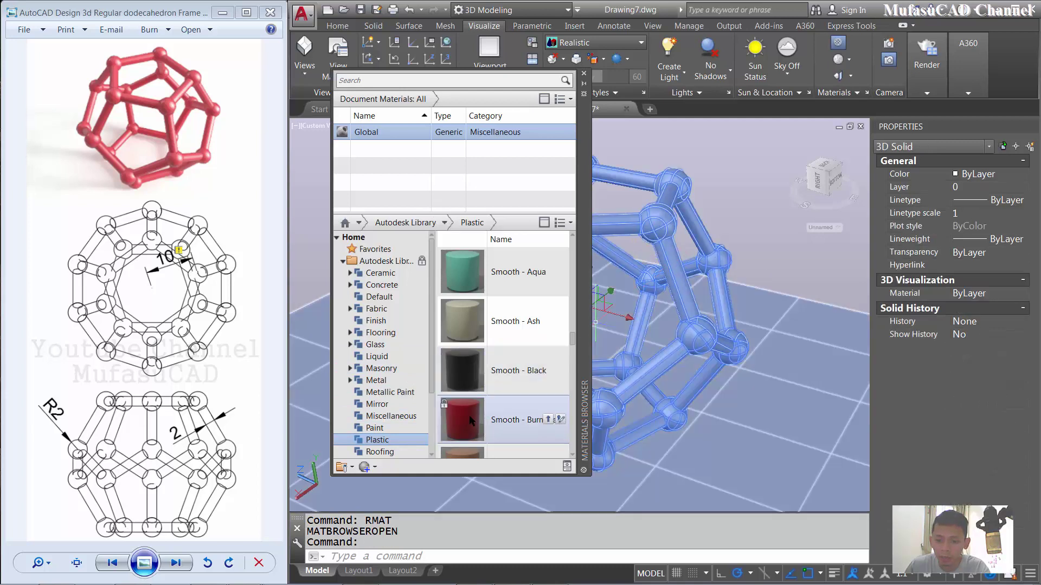
right_click(472, 421)
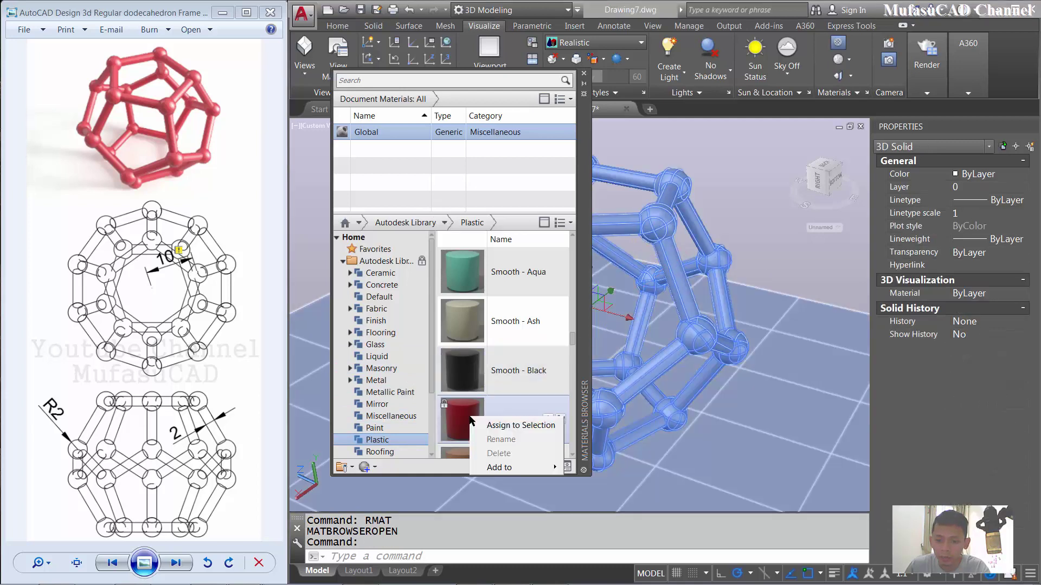
click(500, 426)
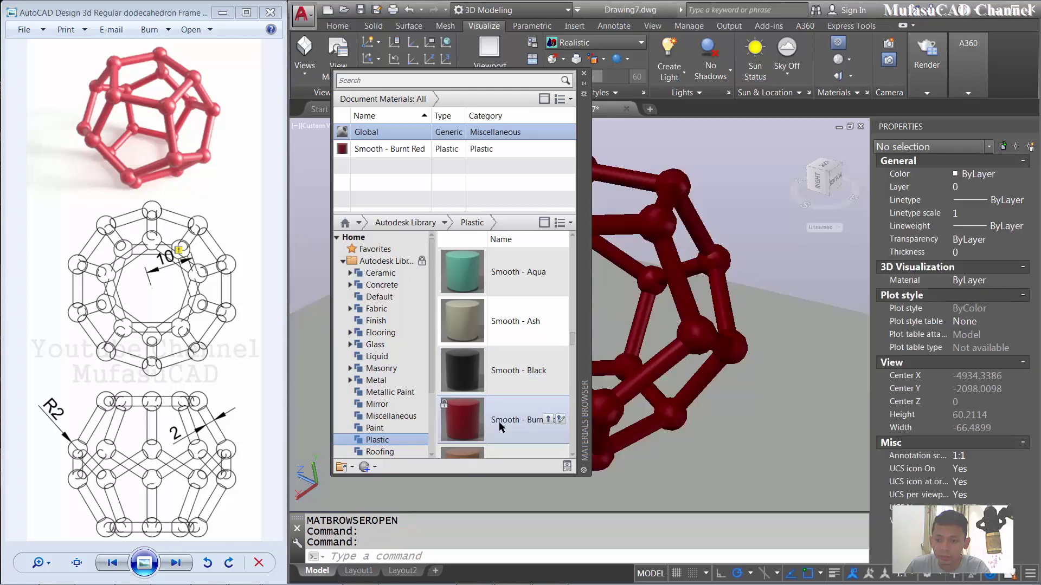
double_click(392, 150)
Give the material a light grey tint of 222,222,222.
click(634, 274)
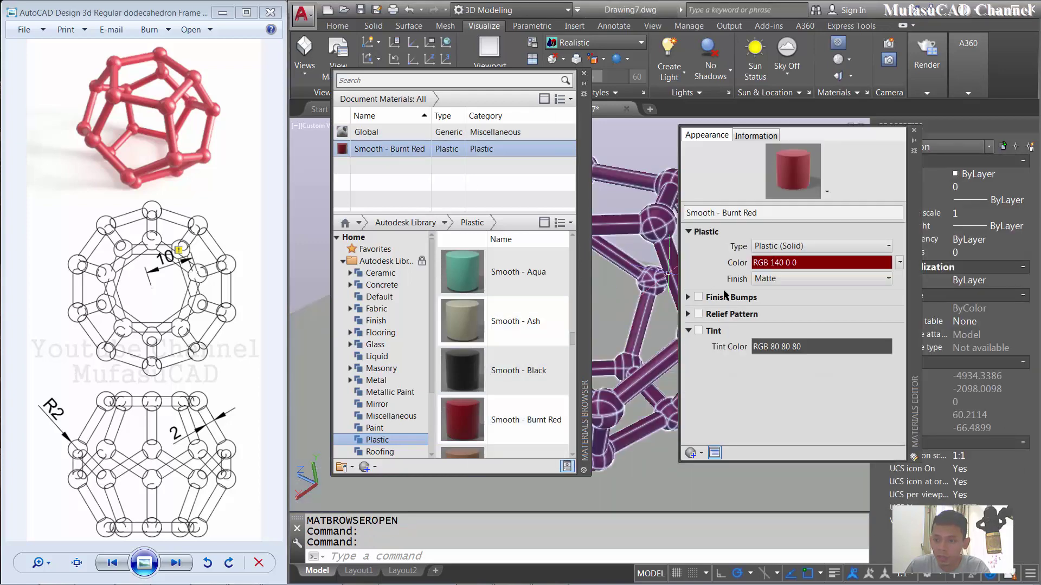
click(698, 332)
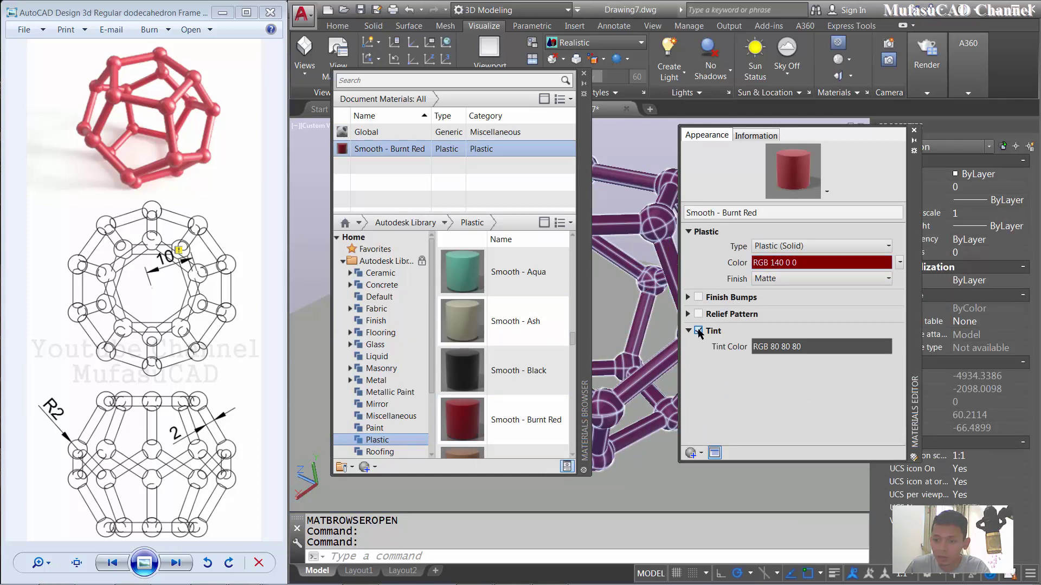
click(793, 350)
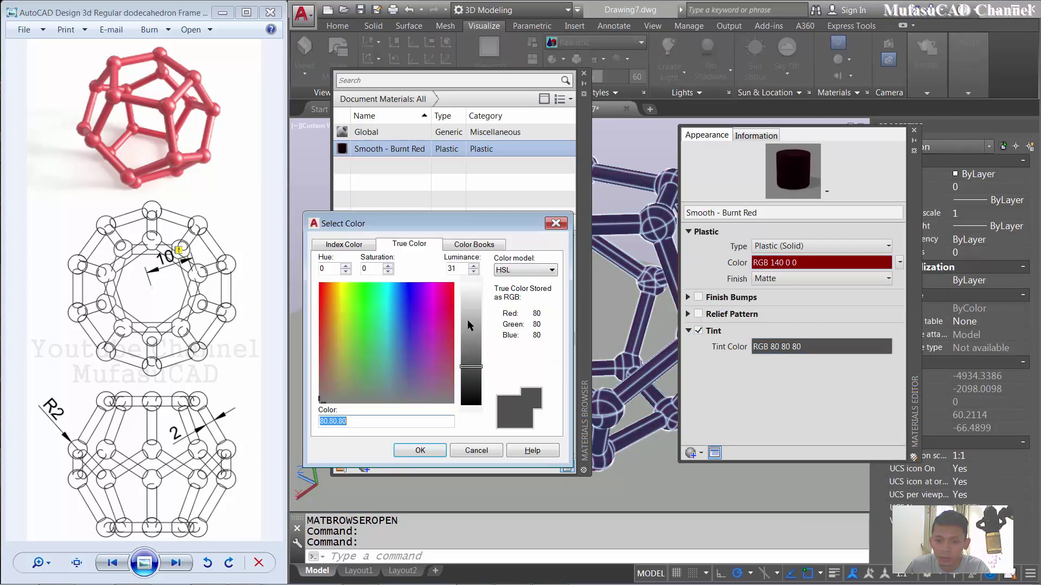
drag(469, 326, 476, 301)
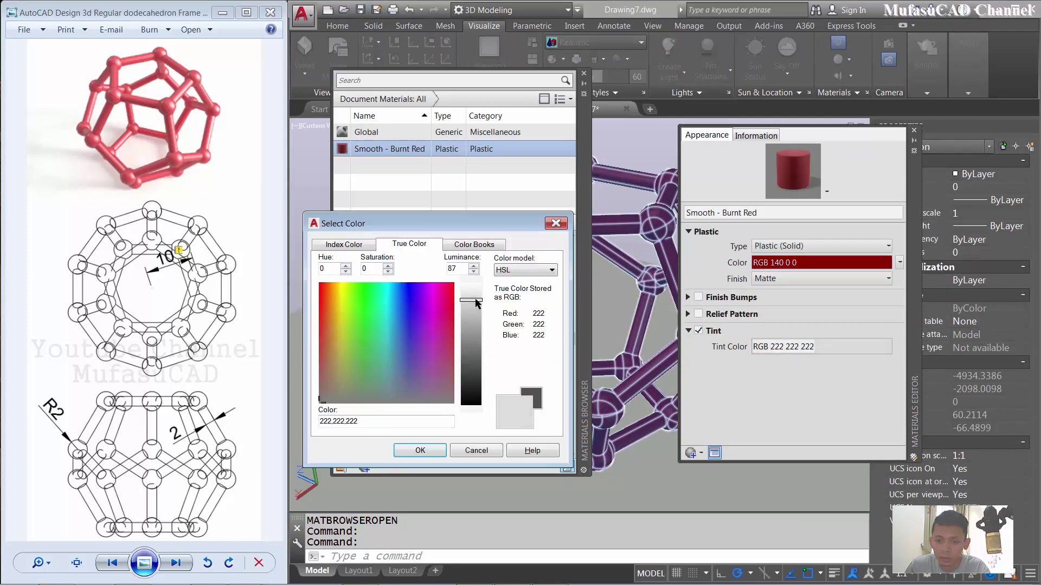
click(431, 444)
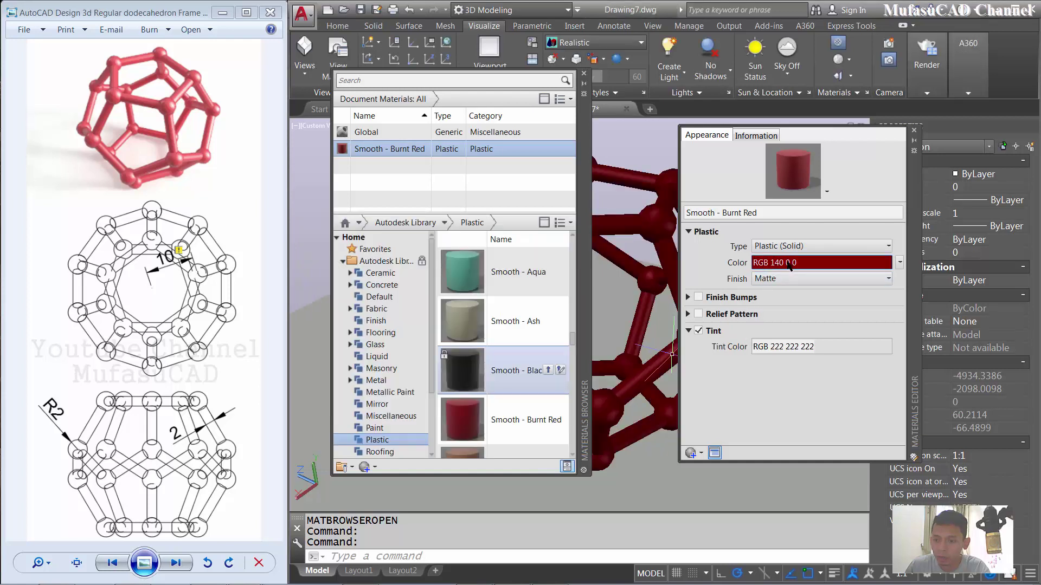
Brighten the material's colour to red 255,41,41 and set its finish to Glossy.
click(789, 264)
drag(478, 353, 473, 337)
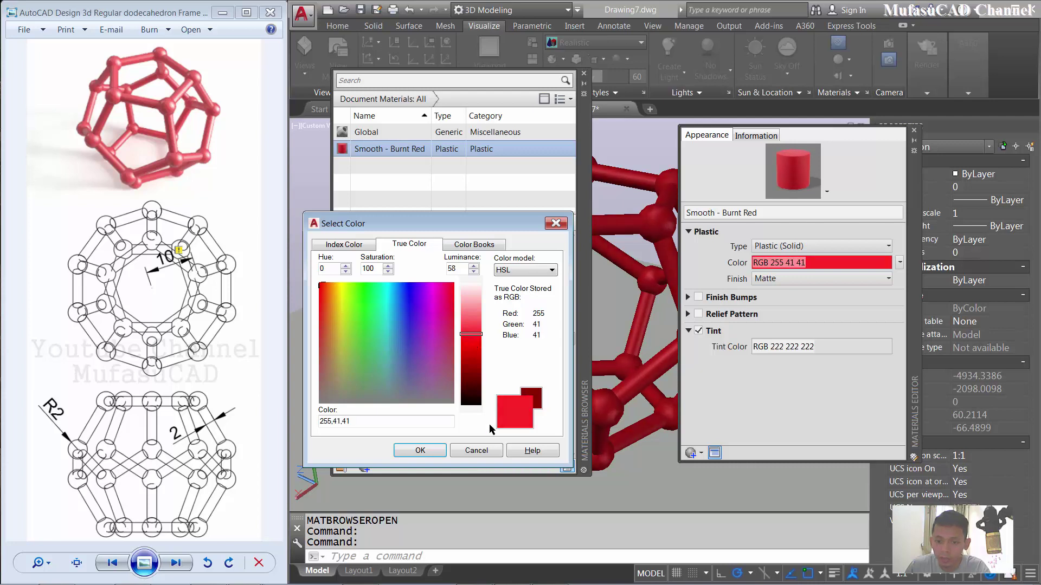
click(423, 451)
click(787, 278)
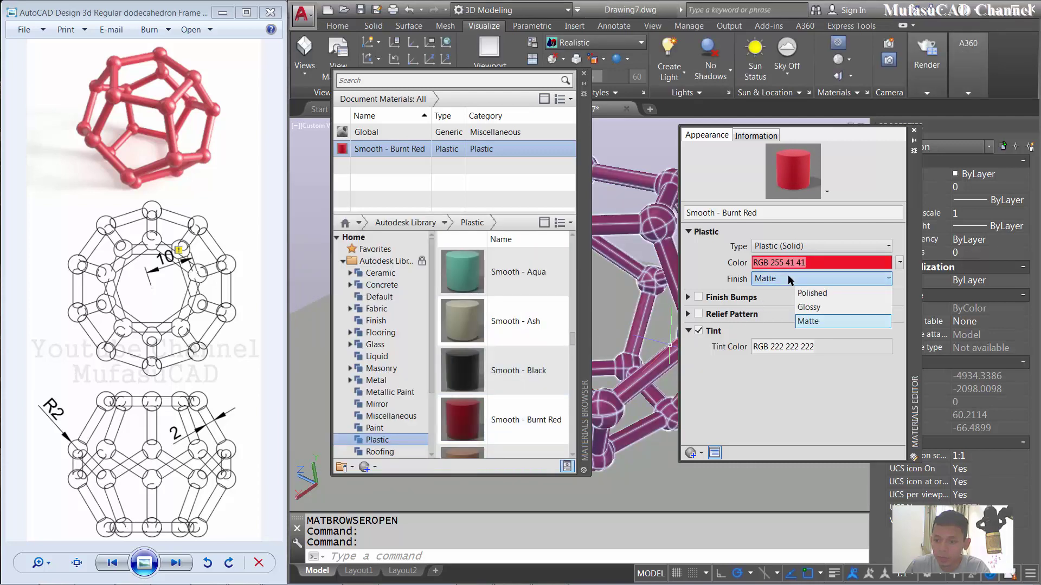
click(822, 307)
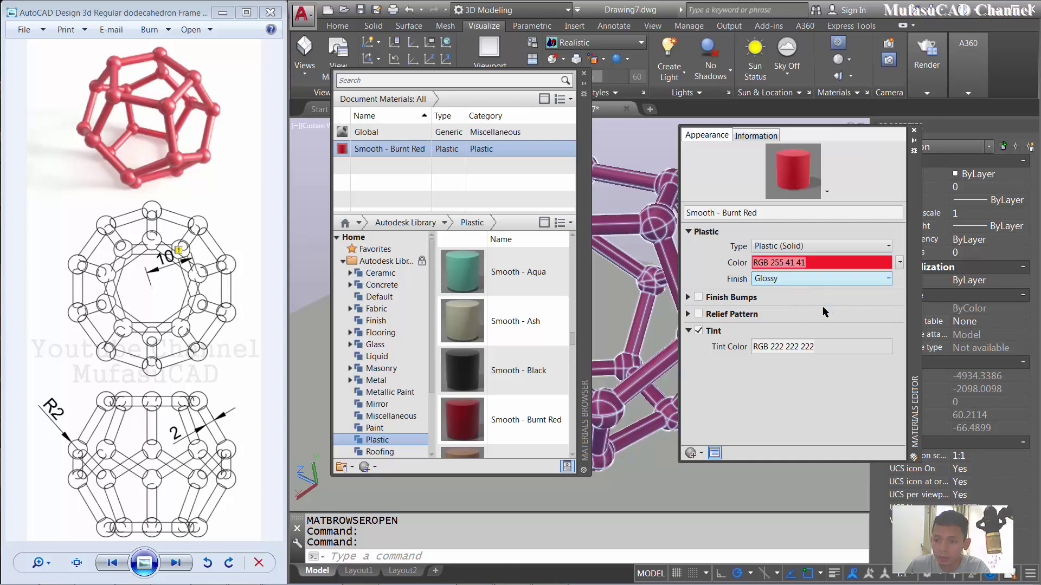
click(913, 131)
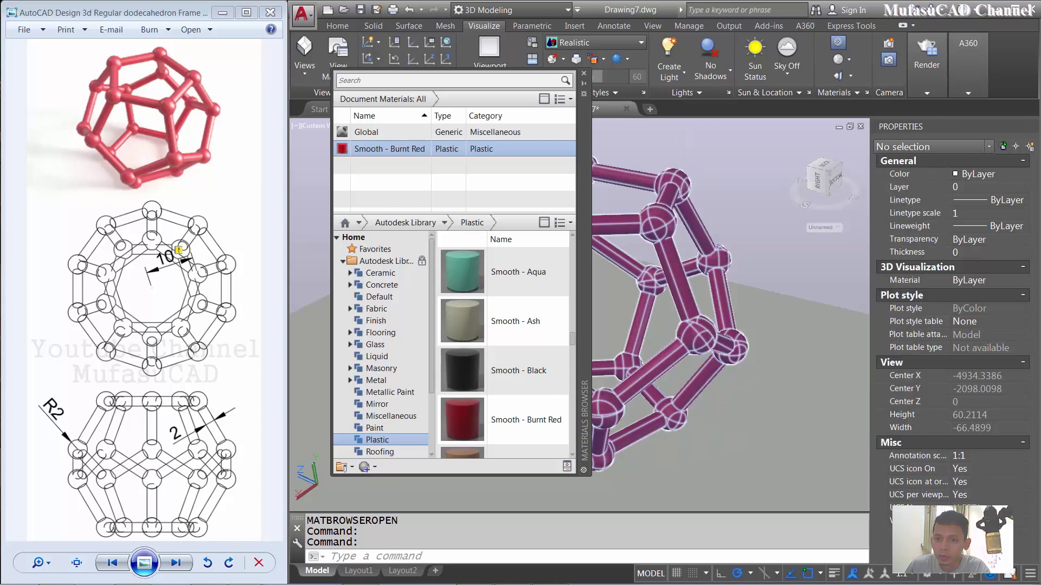
click(584, 74)
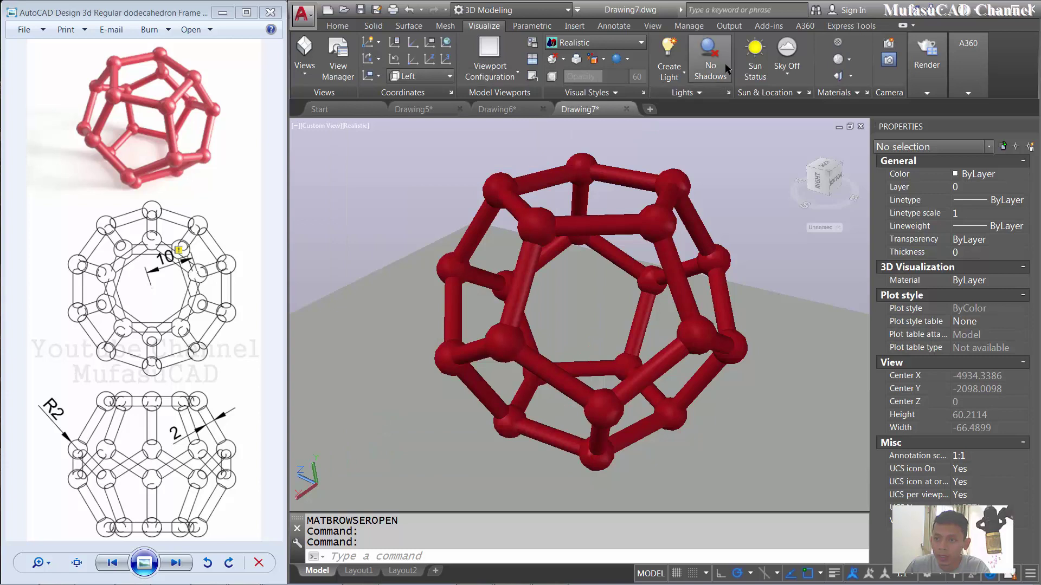
Turn on full shadows and switch the render environment on.
click(710, 70)
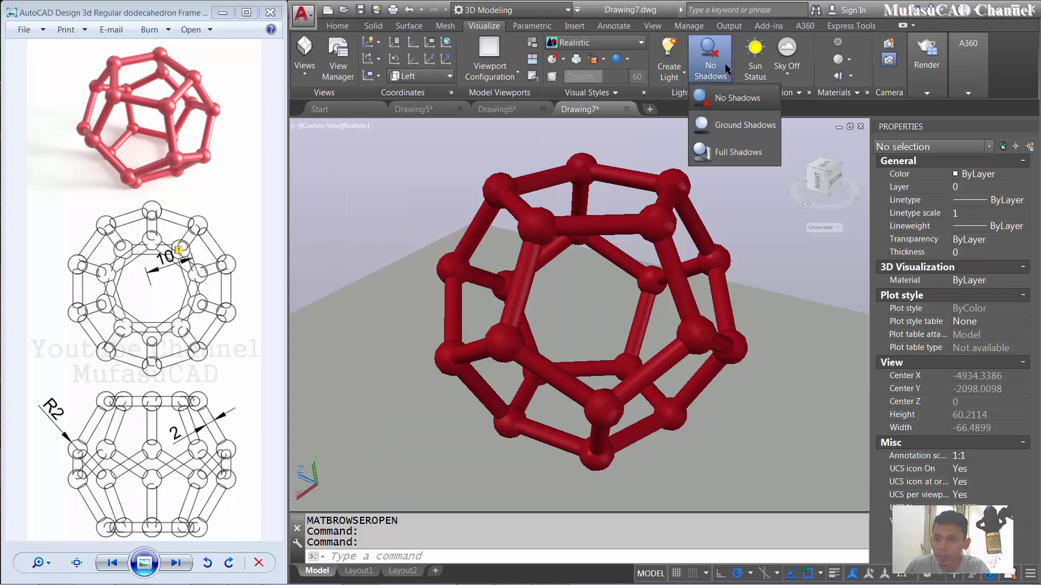
click(720, 156)
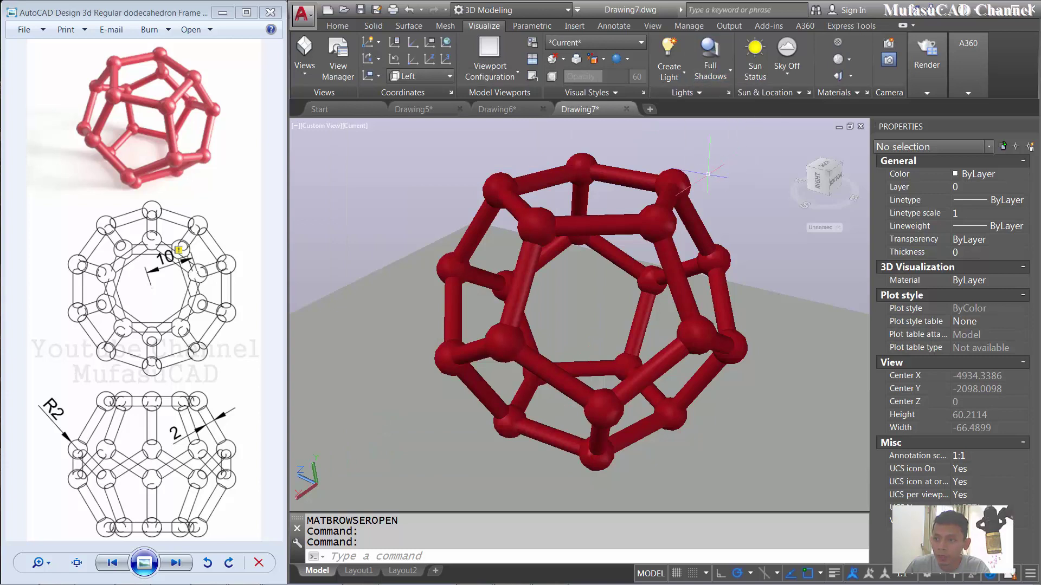
click(927, 93)
click(906, 159)
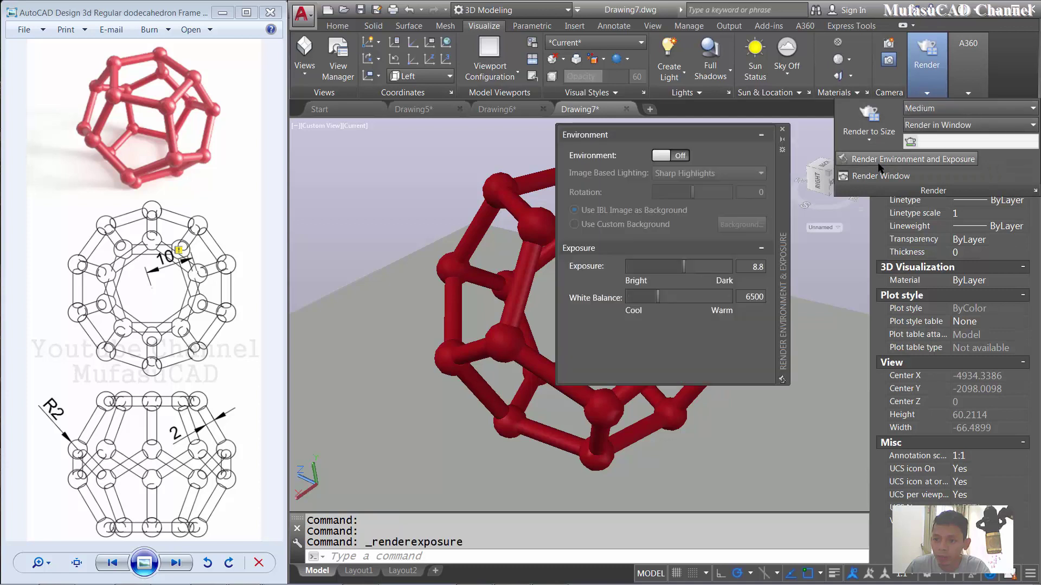
click(682, 157)
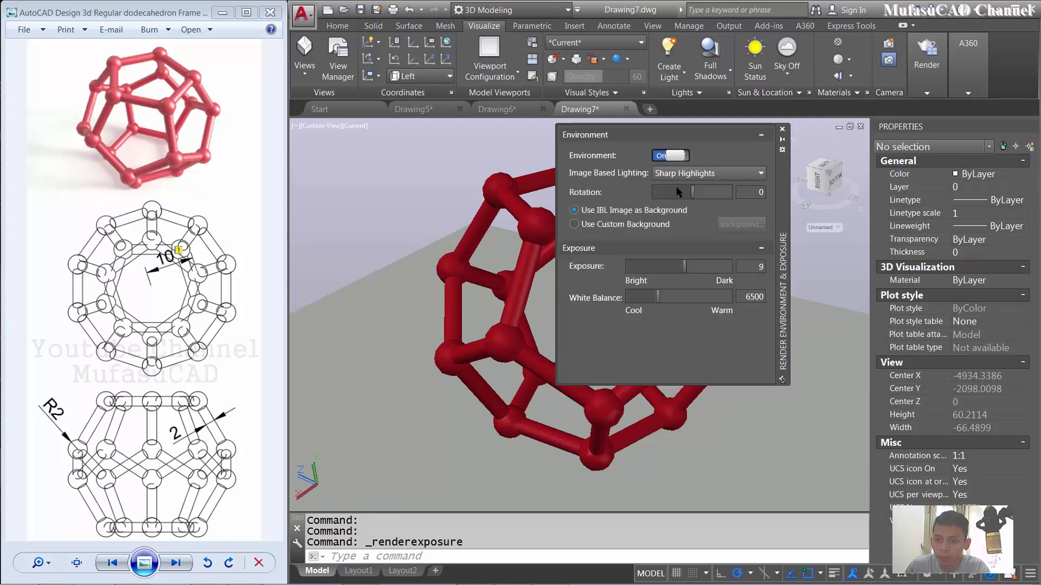
Use a custom solid background coloured white 255,255,255.
click(592, 227)
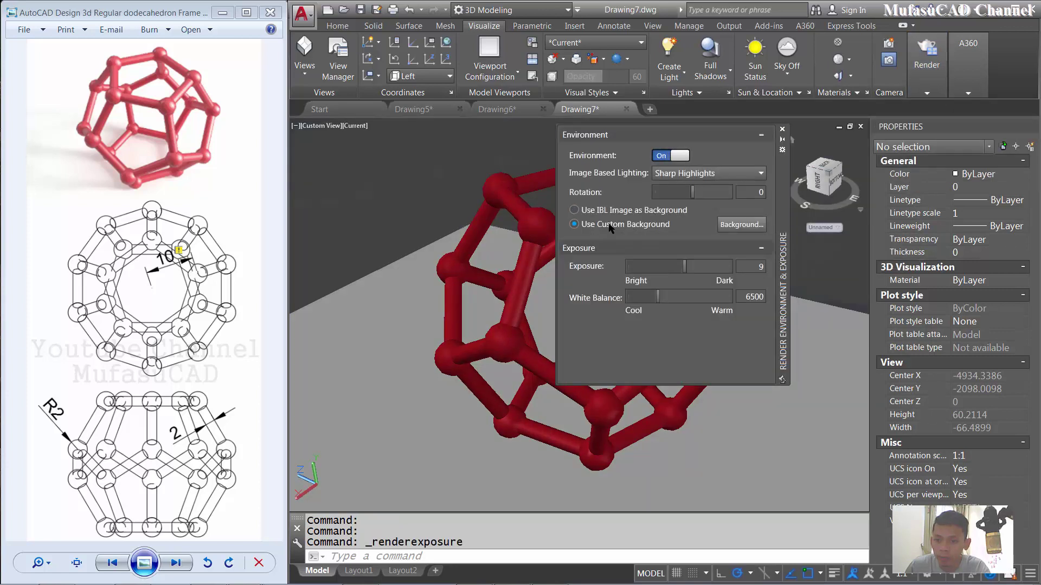
click(728, 227)
click(643, 197)
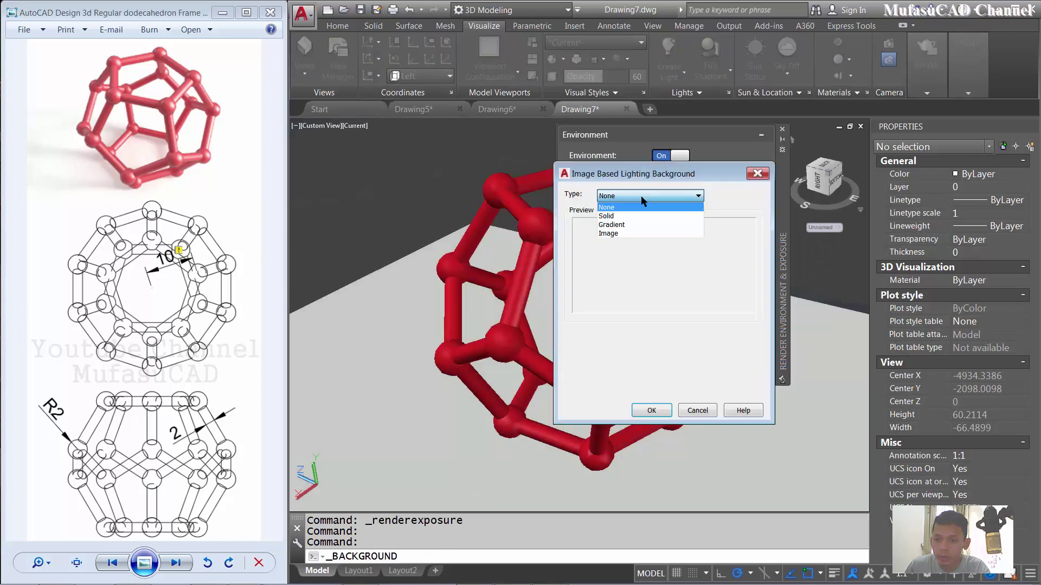
click(625, 217)
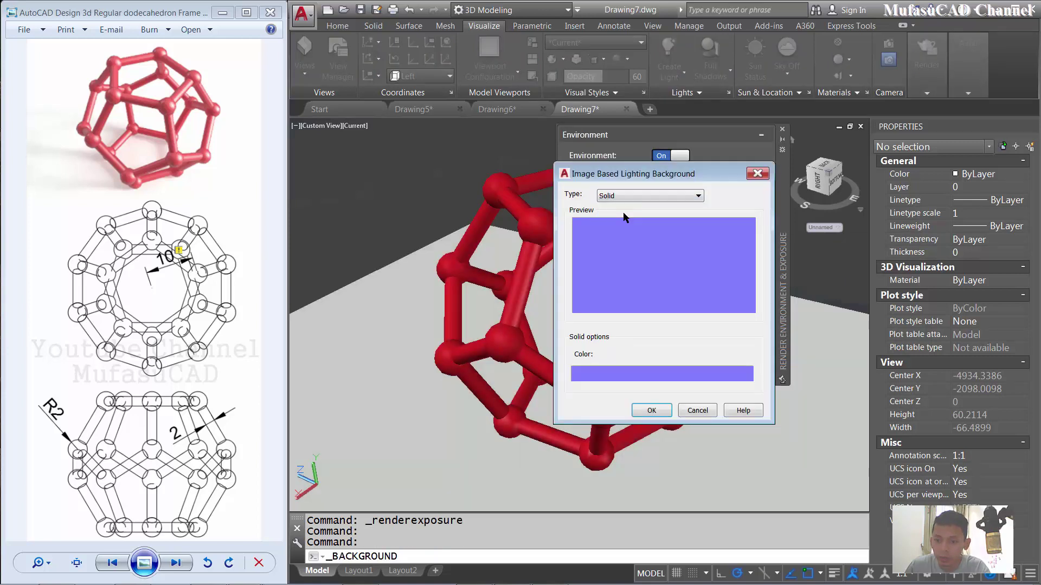
click(617, 378)
drag(464, 318, 474, 289)
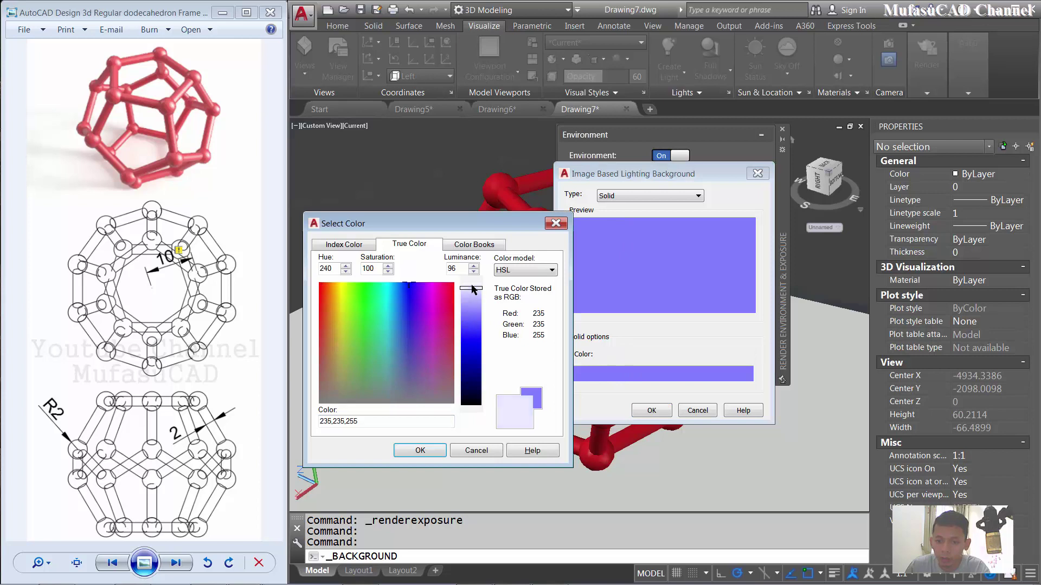
click(420, 450)
click(652, 411)
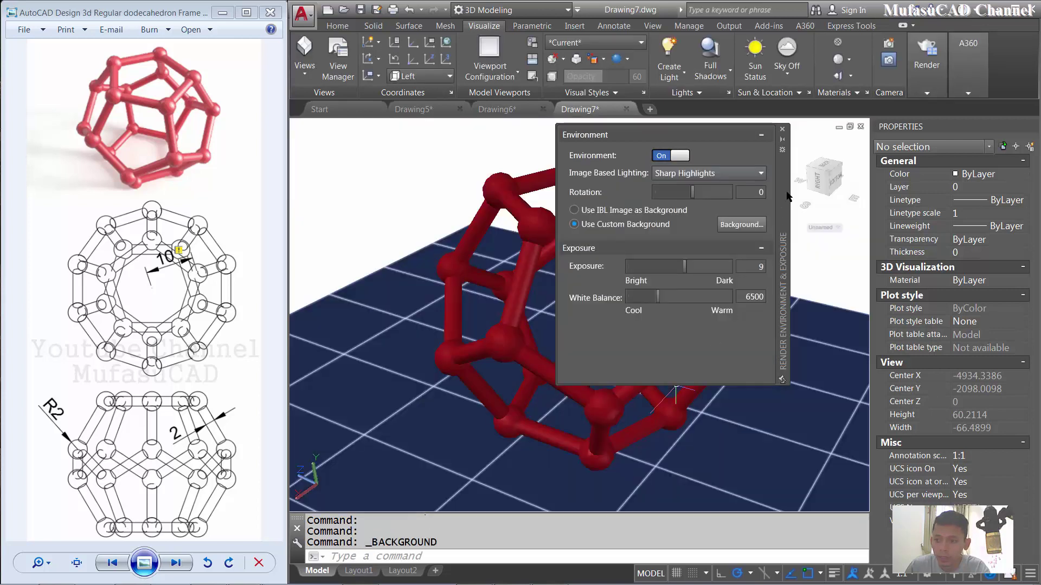
click(783, 129)
shift+middle_drag(648, 233, 650, 232)
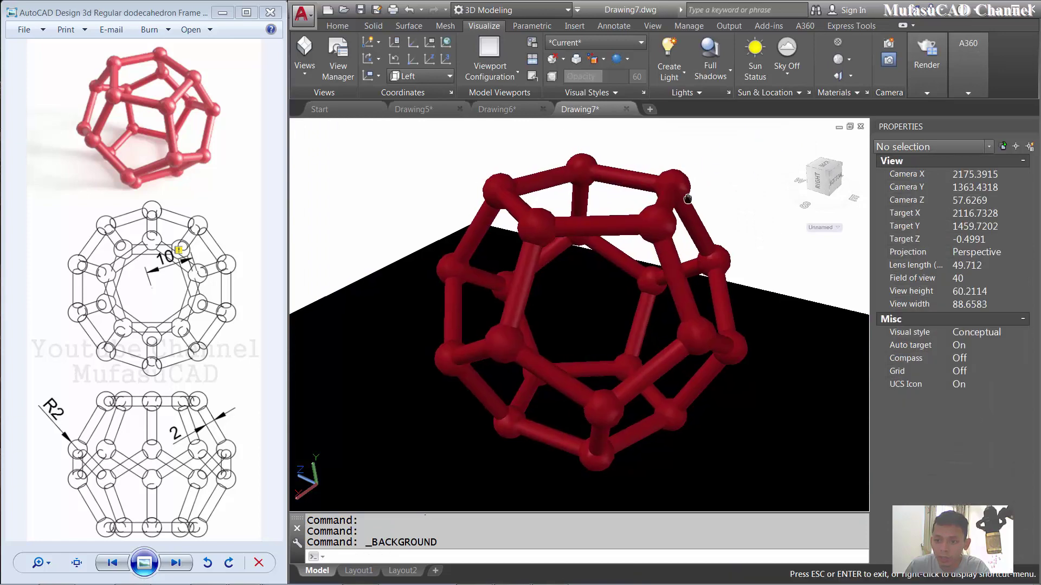
Render the red dodecahedron scene to size in a separate window.
click(926, 93)
click(869, 114)
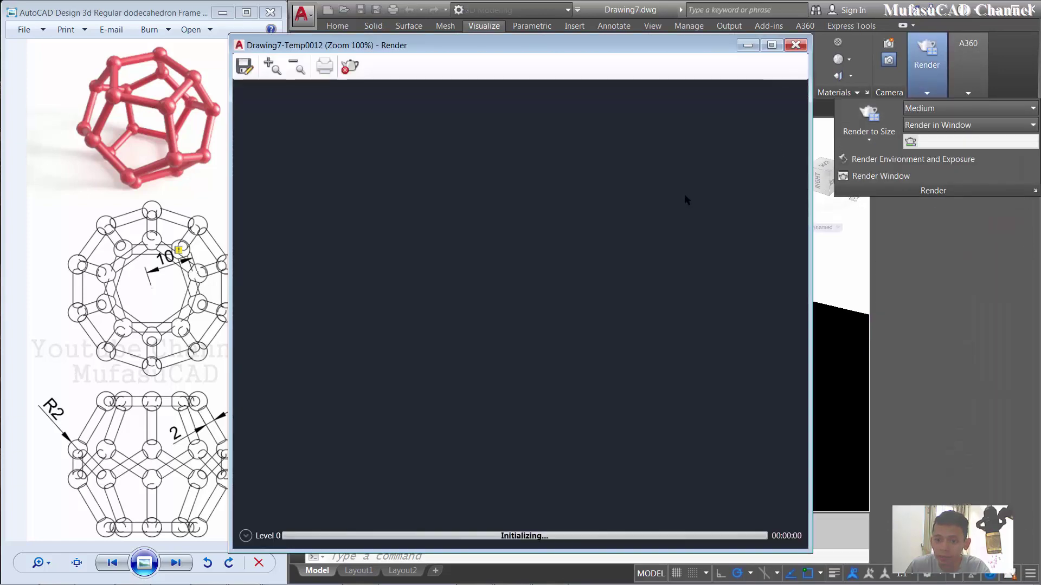